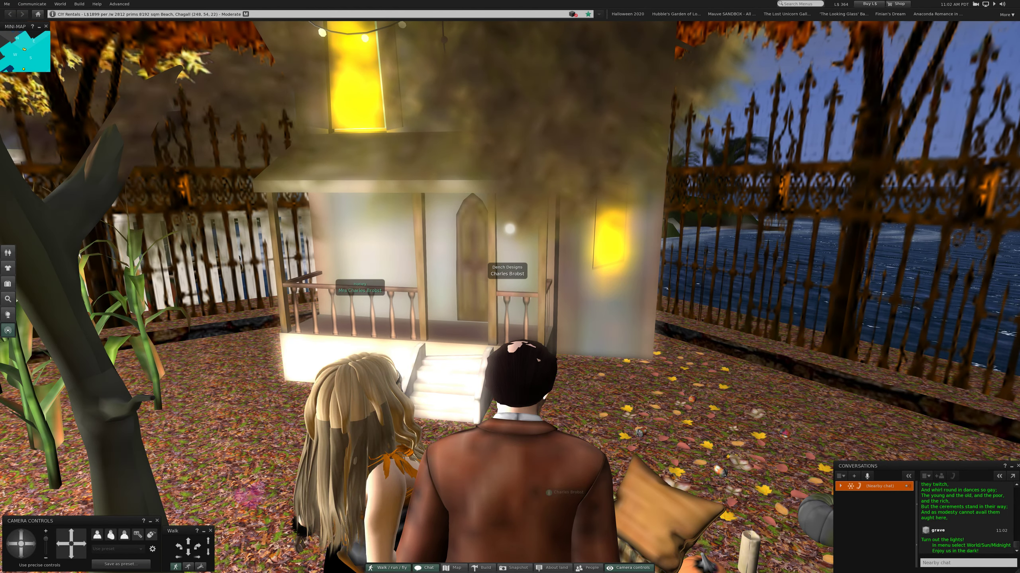
- Nudge the camera forward toward the white cottage
key(Up)
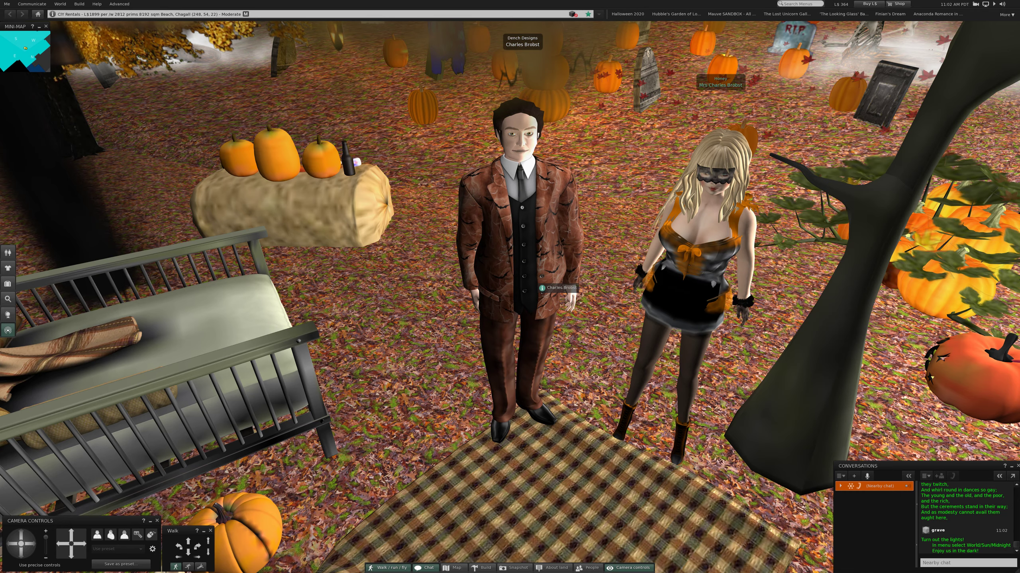
- Reset the view behind the avatar and walk into the cluster of dancing skeletons
key(Escape)
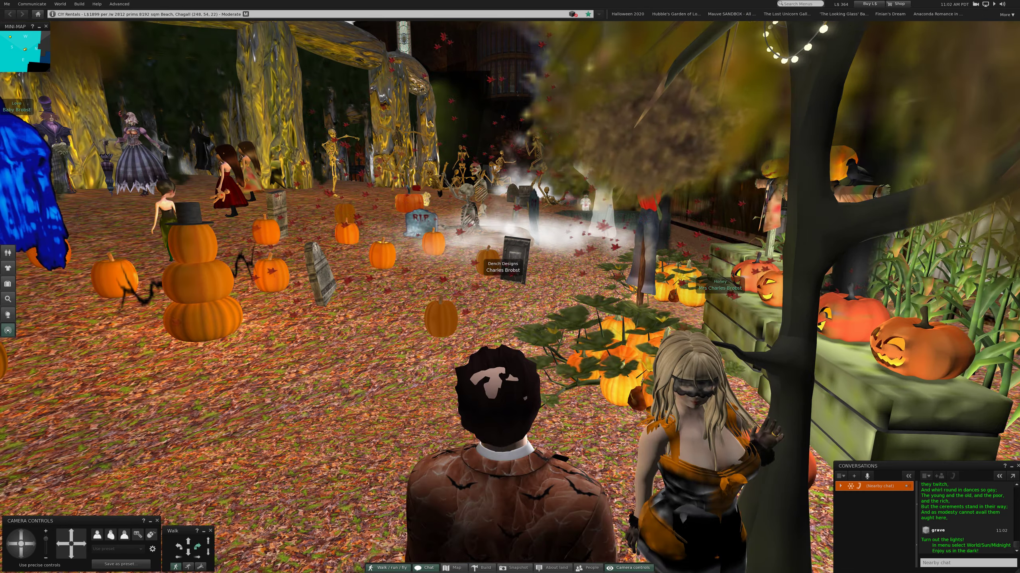
key(Up)
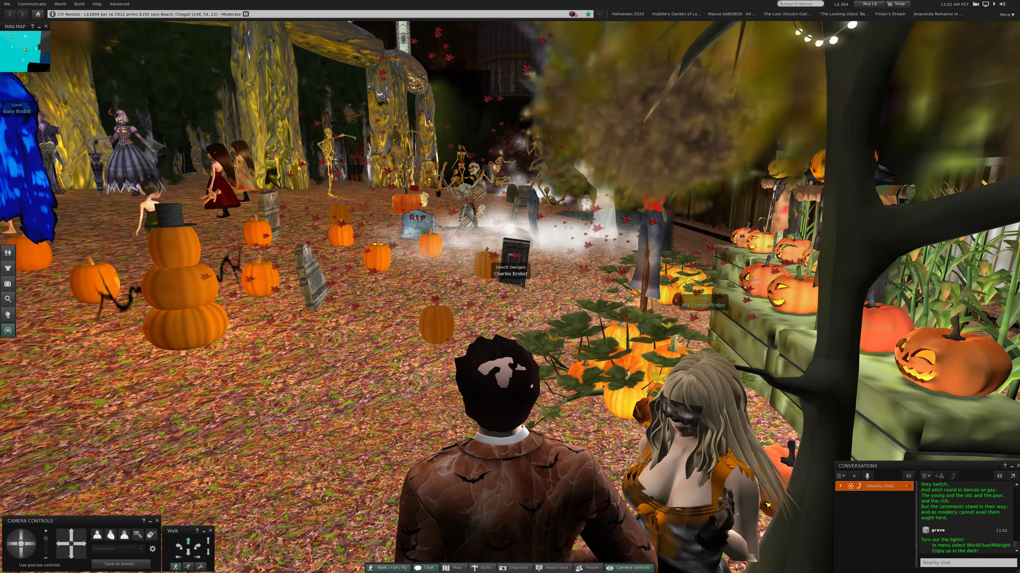
key(Up)
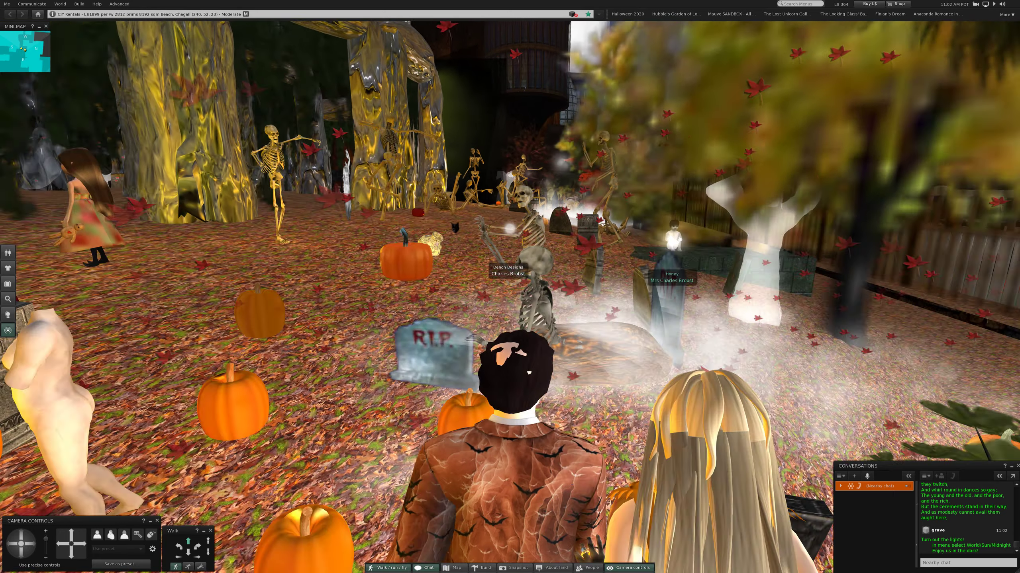
key(Left)
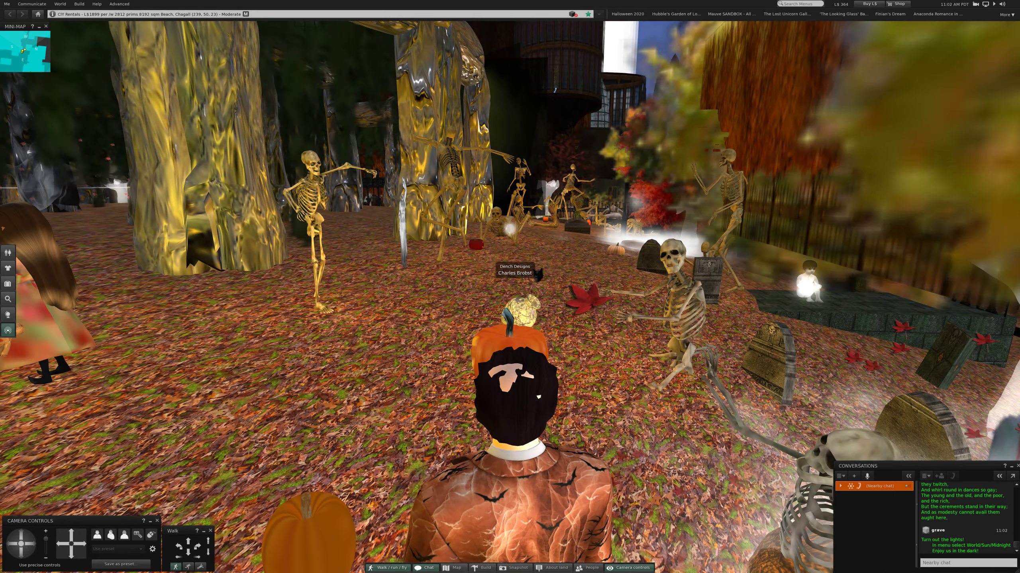
key(Up)
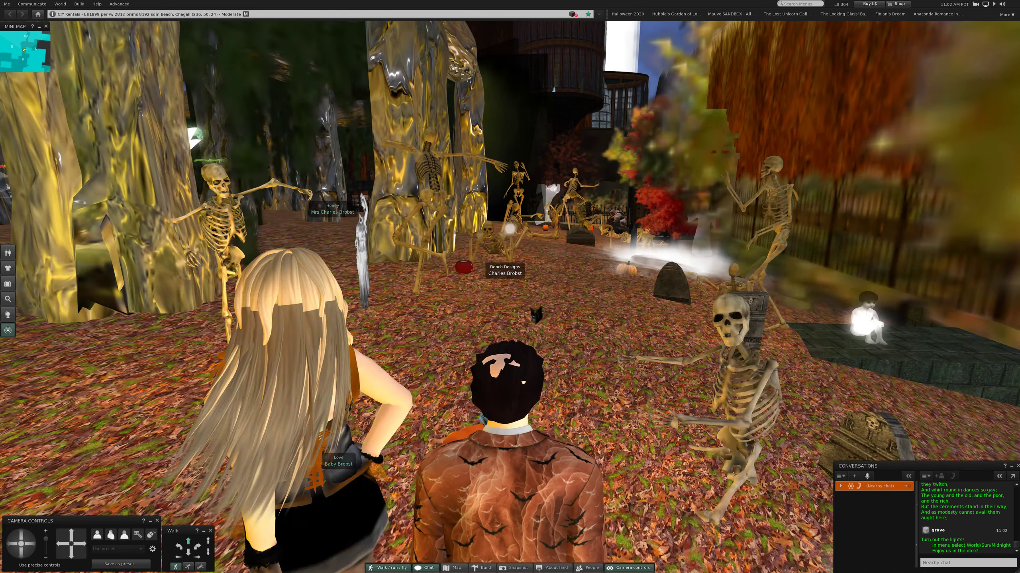
key(Up)
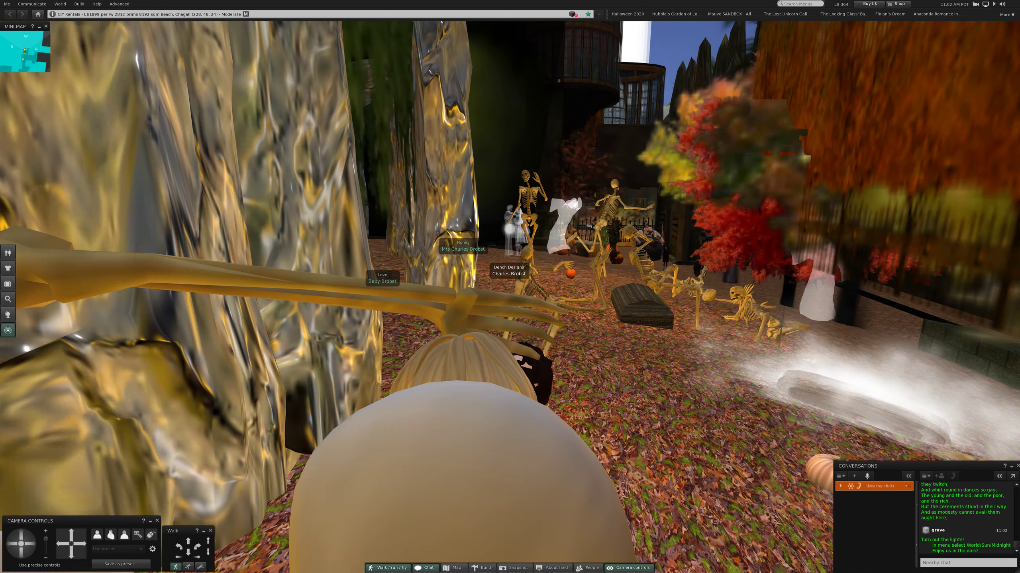
- Walk on past the skeletons and the blonde avatar, turning left toward the pumpkins and scarecrows
key(Down)
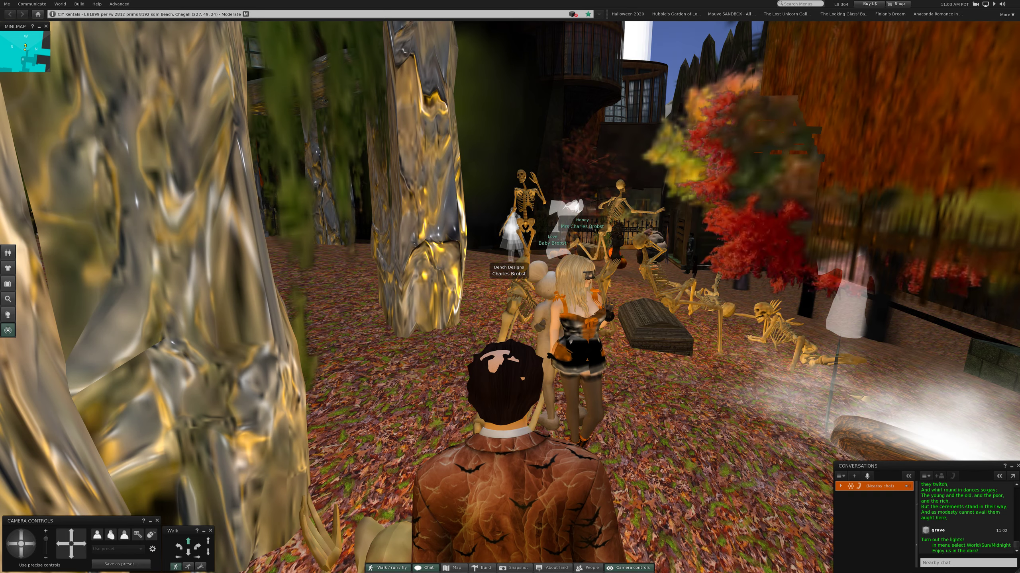
key(Up)
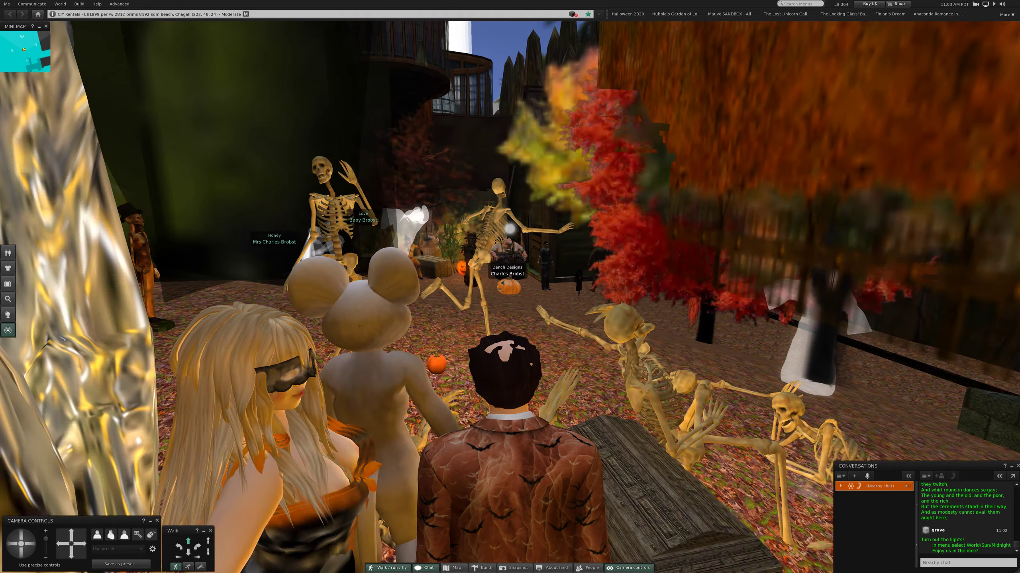
key(Up)
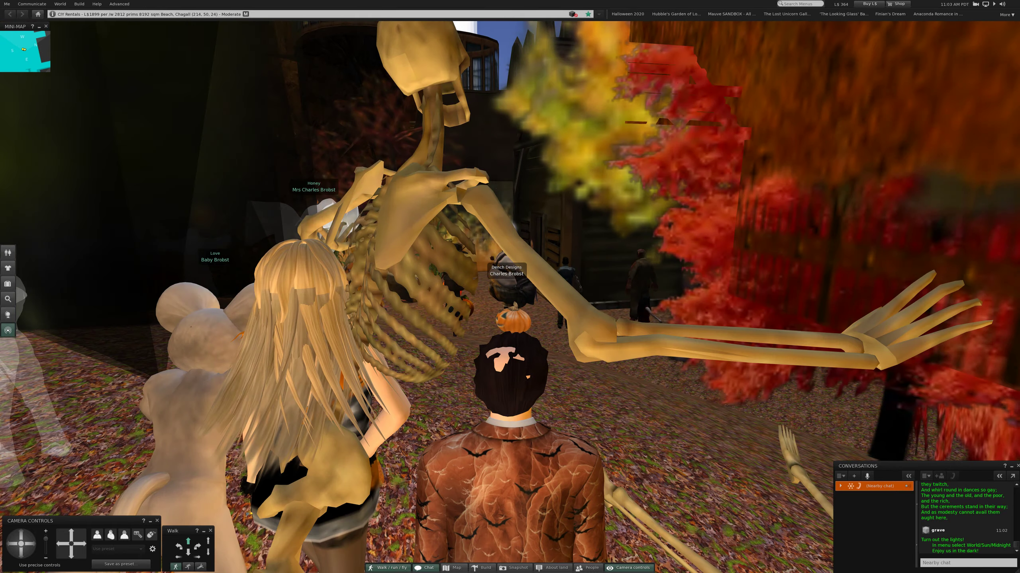
key(Up)
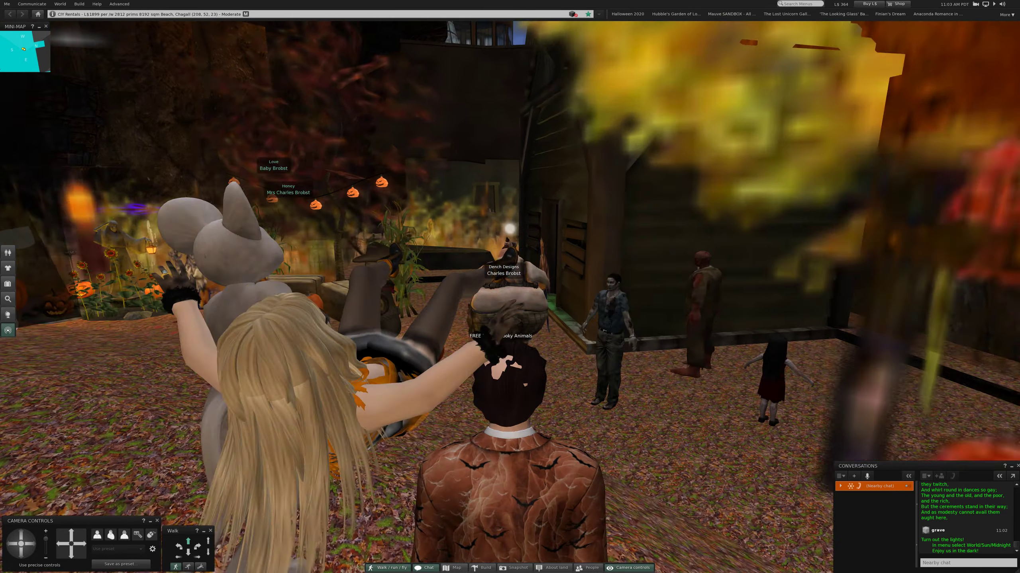
key(Left)
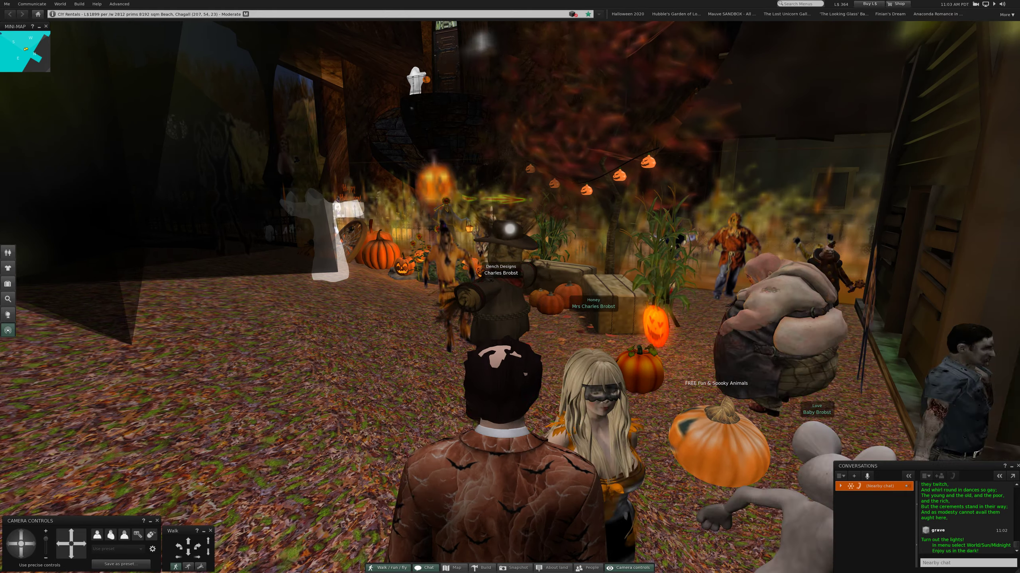
- Wander among the pumpkins and hay bales, turning between the barn, church and garden
key(Up)
key(Right)
key(Left)
key(Right)
key(Up)
key(Left)
- Walk along the iron fence past the tombstone toward the church and big house
key(Up)
key(Right)
key(Up)
key(Right)
key(Up)
key(Right)
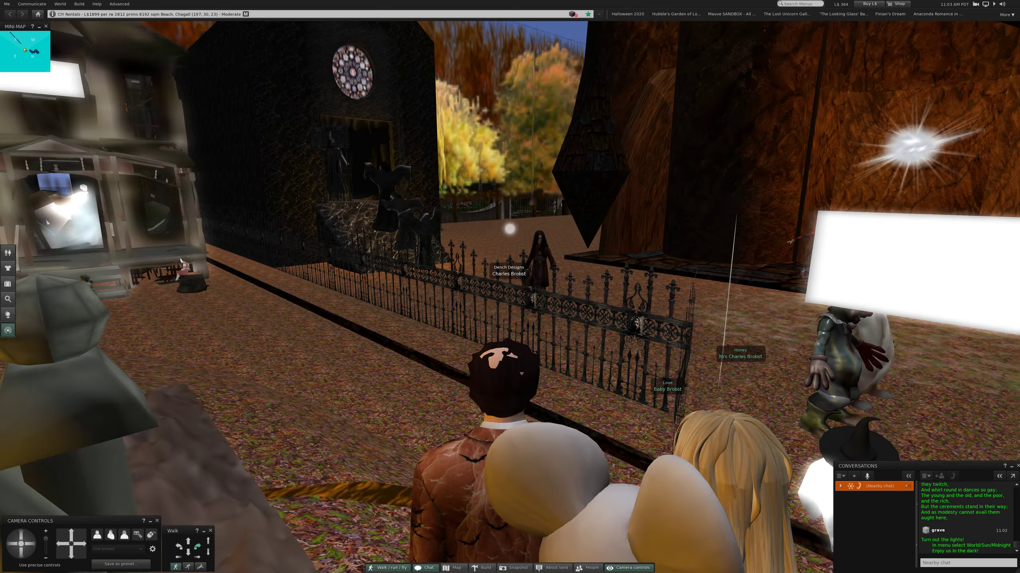
- Head past the jack-o'-lantern toward the witch's house, then turn around toward the clown
key(Right)
key(Up)
key(Left)
key(Up)
key(Up)
key(Left)
key(Left)
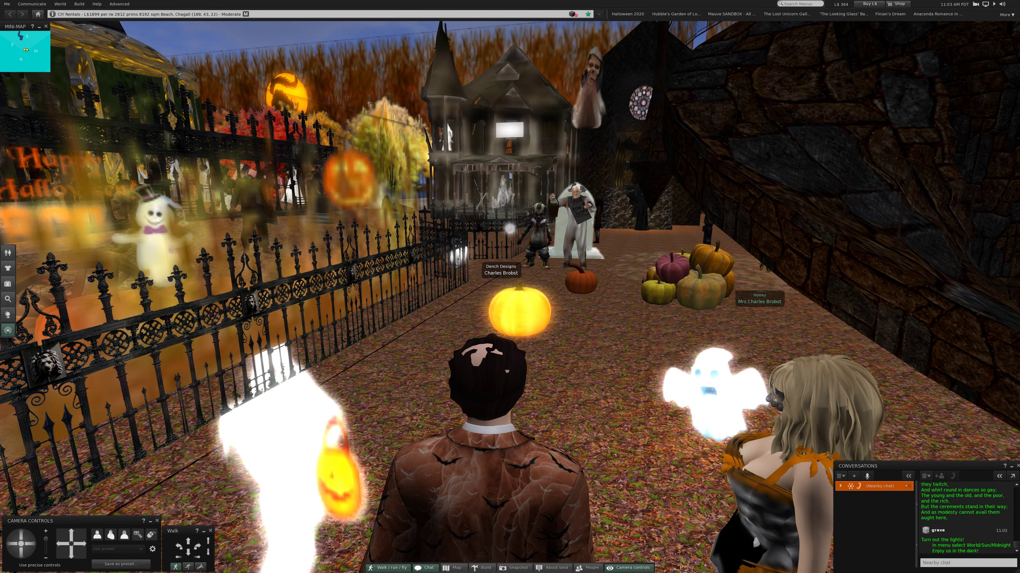
- Walk up to the clown holding the Free Candy sign
key(Left)
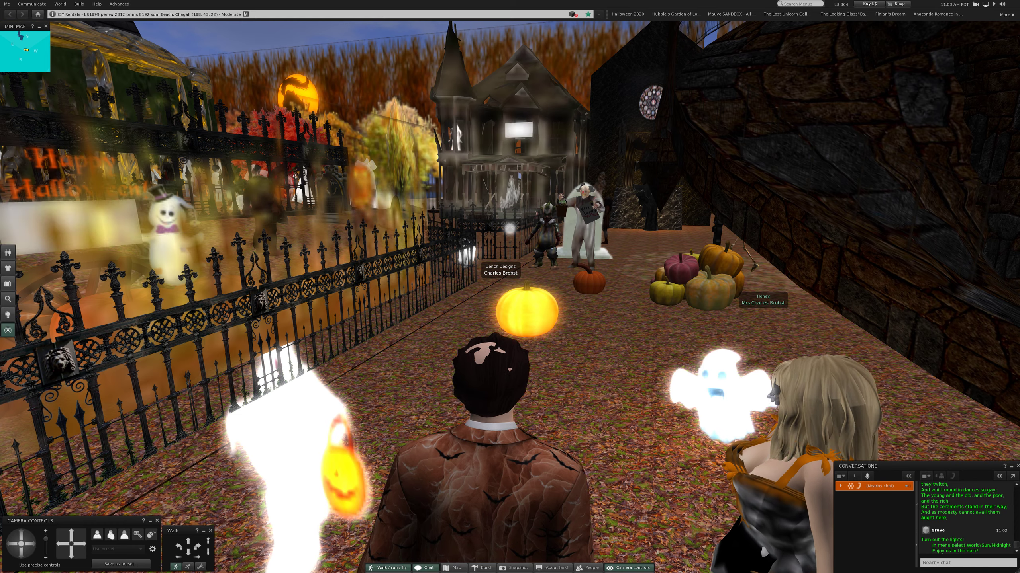
key(Right)
key(Up)
key(Up)
key(Right)
- Follow the glowing arrow to the dark wall, back off, and turn along the curved stone wall
key(Right)
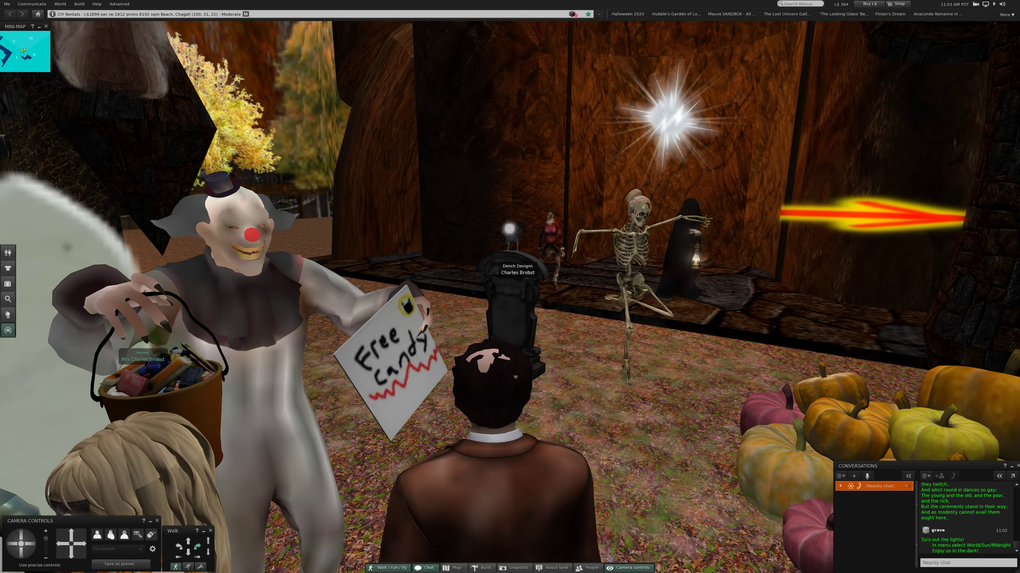
key(Right)
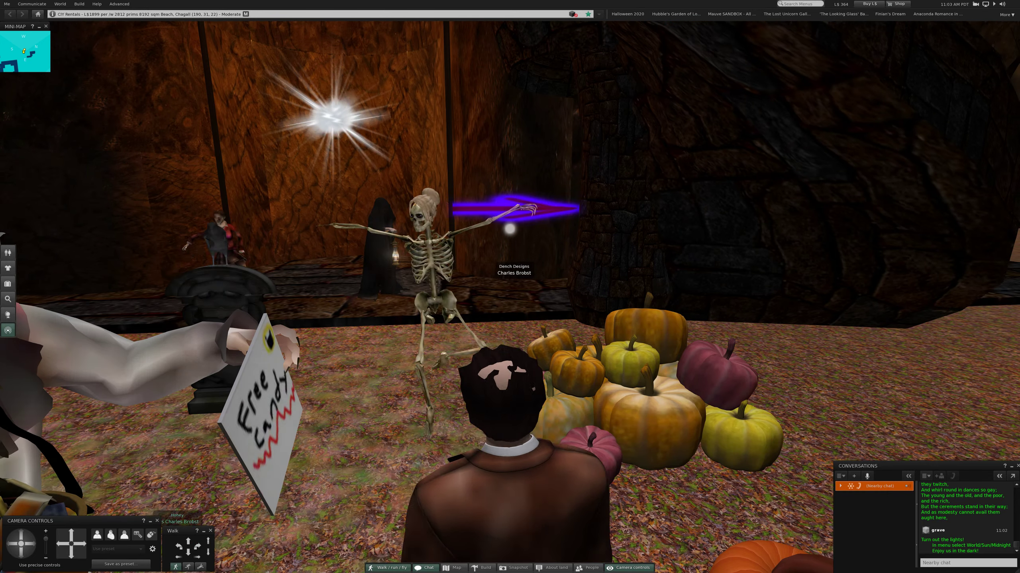
key(Up)
key(Up)
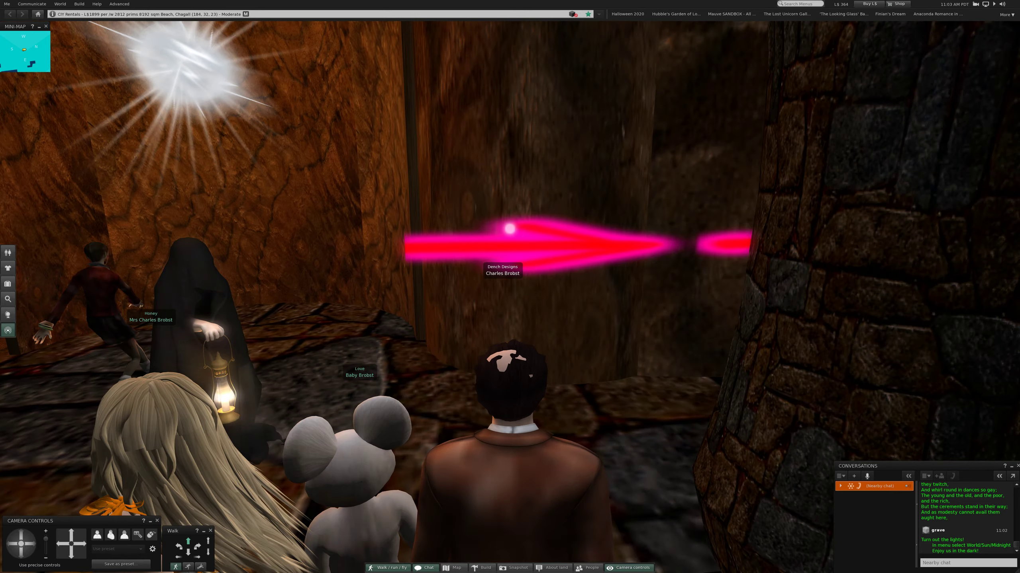
key(Down)
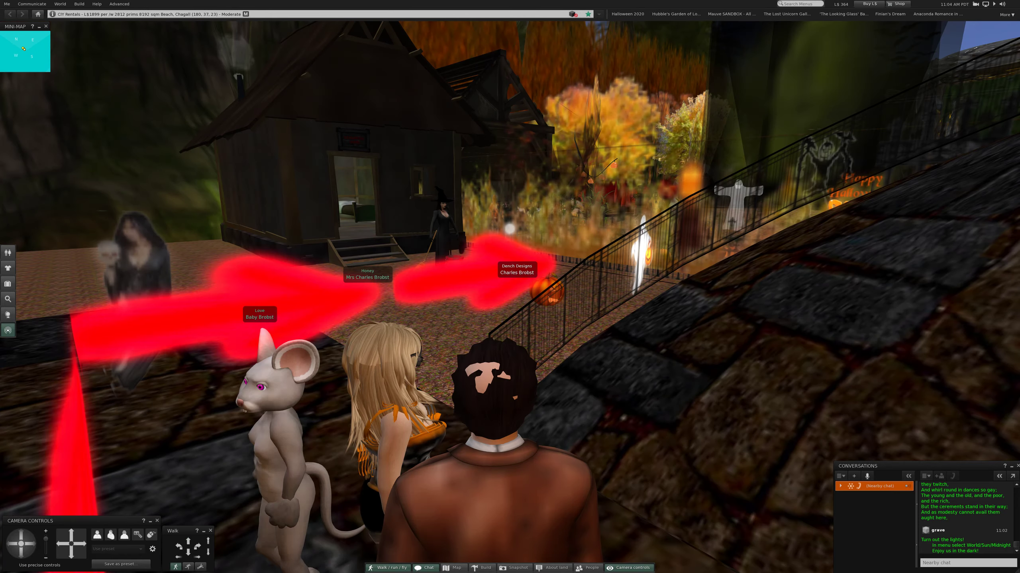
key(Right)
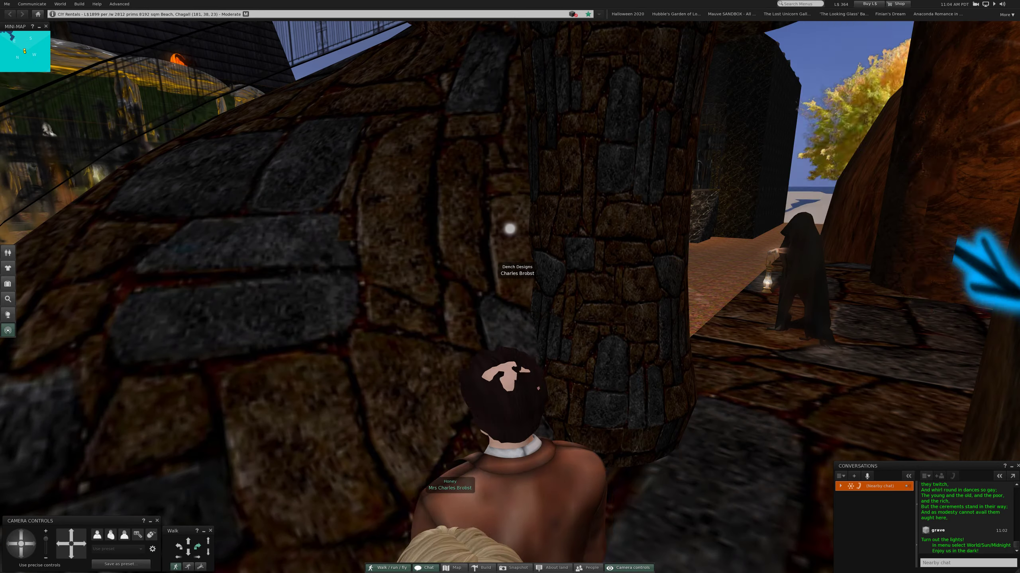
key(Right)
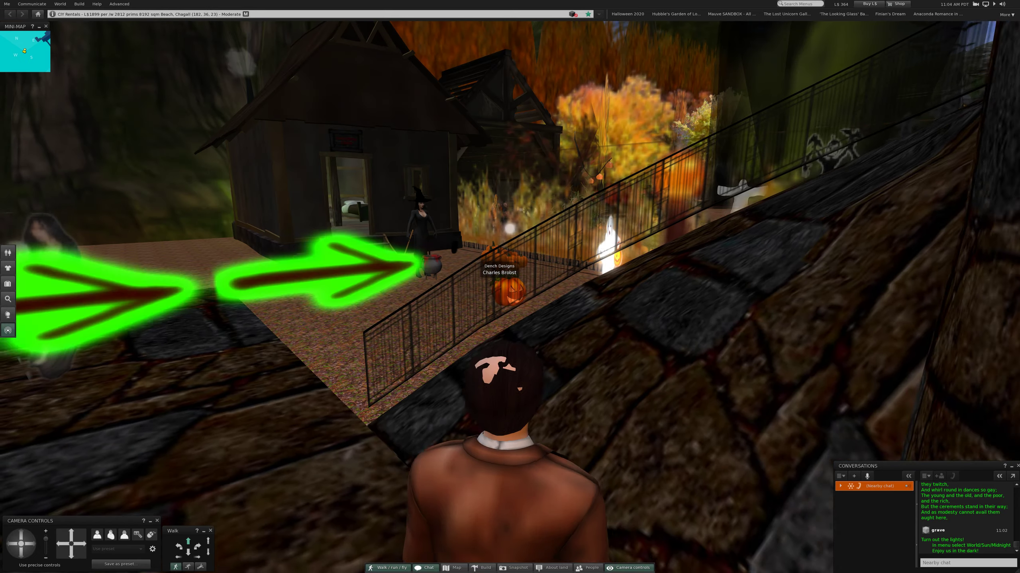
key(Right)
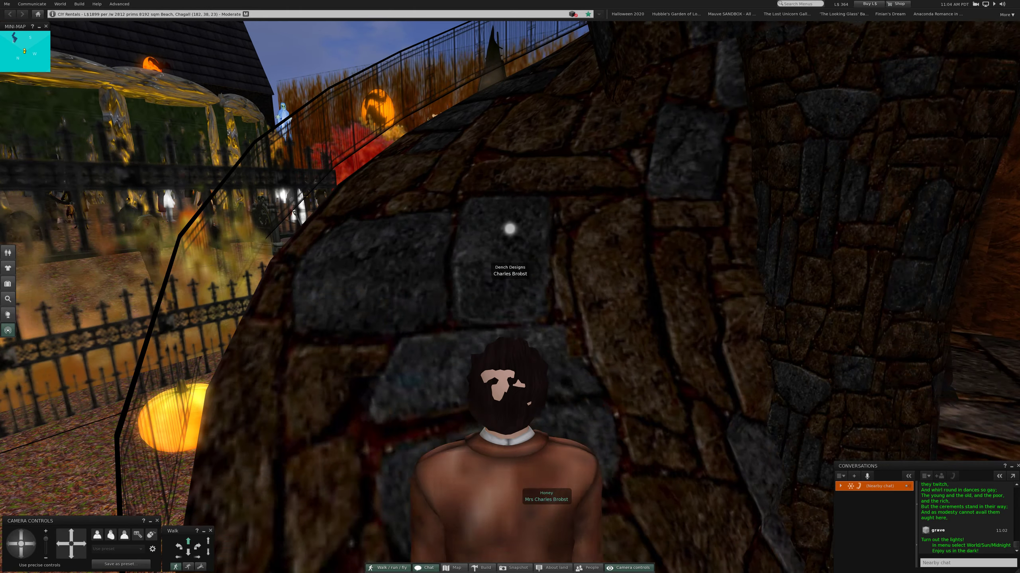
- Climb the stairs through the tree-house past the trunk and turn toward the iron-hinged wooden door
key(Left)
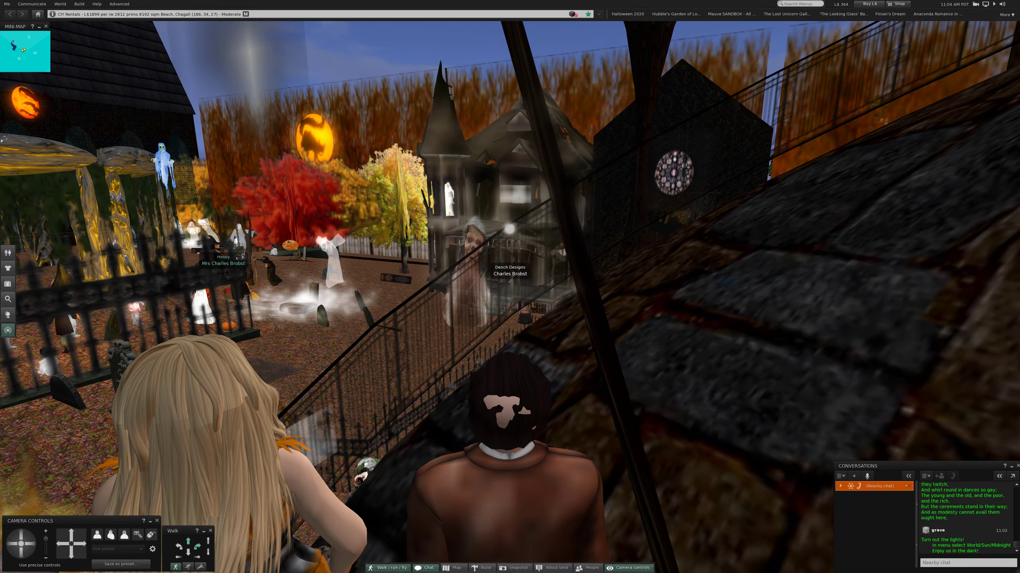
key(Up)
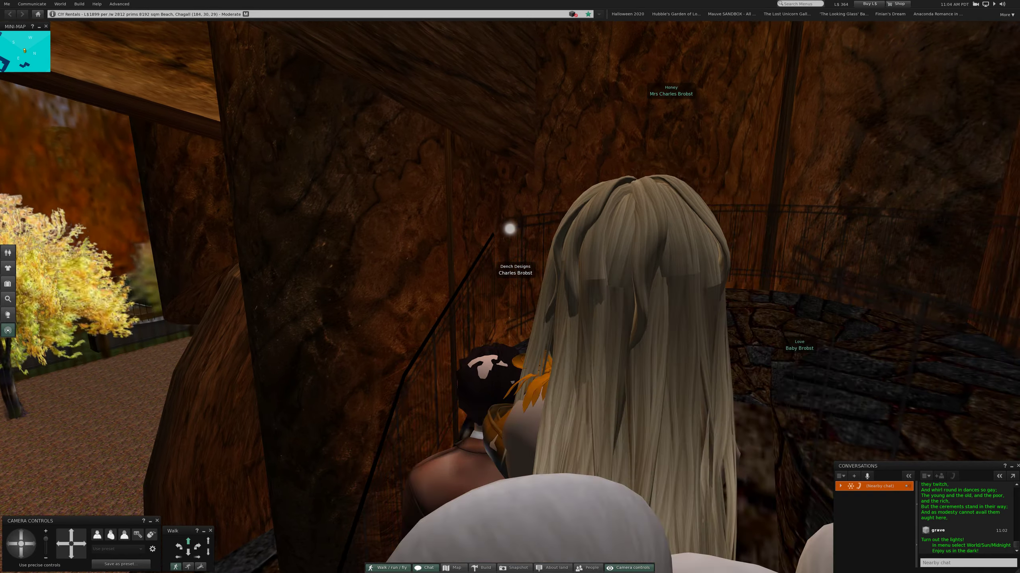
key(Up)
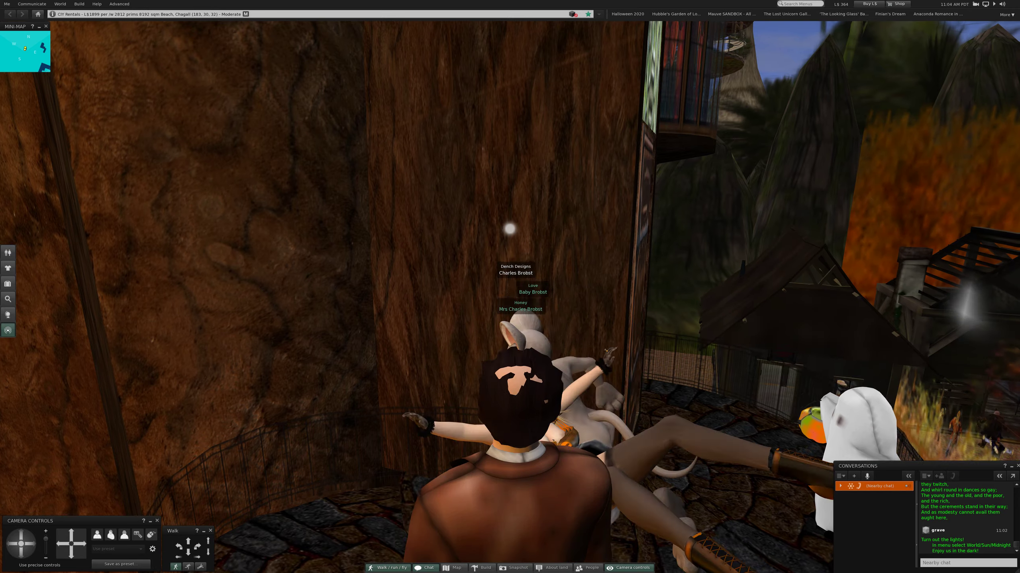
key(Up)
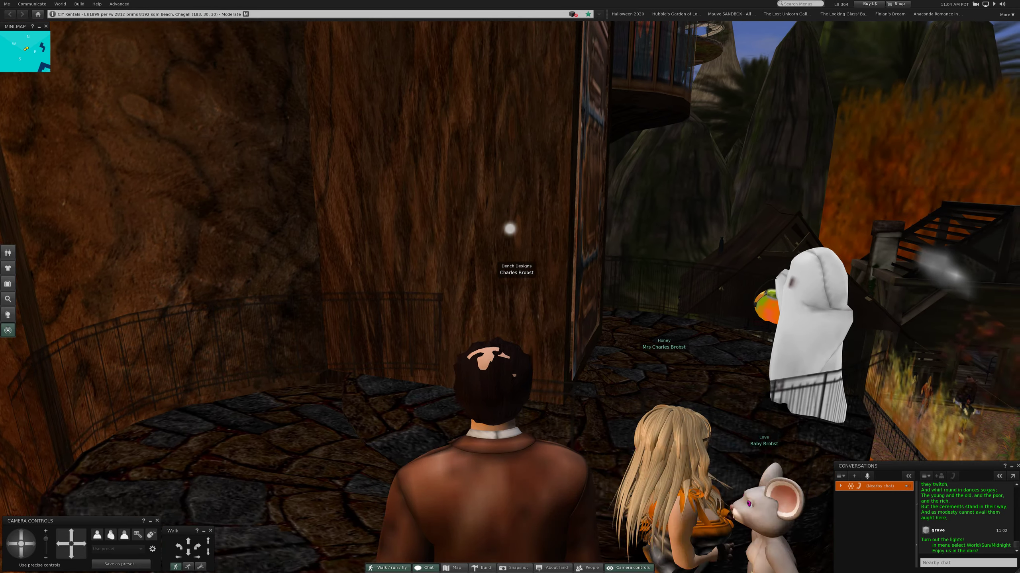
key(Up)
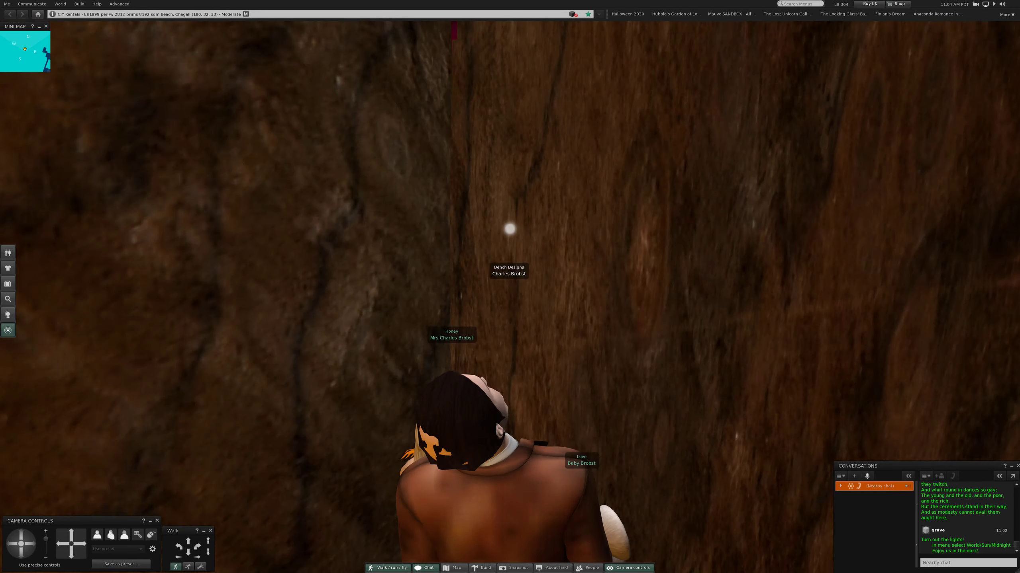
key(Right)
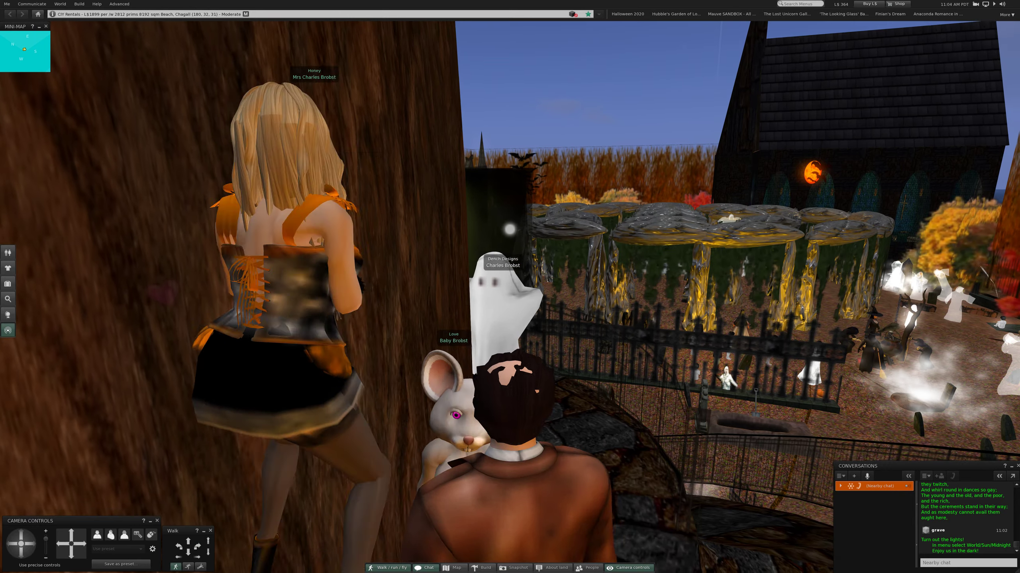
key(Up)
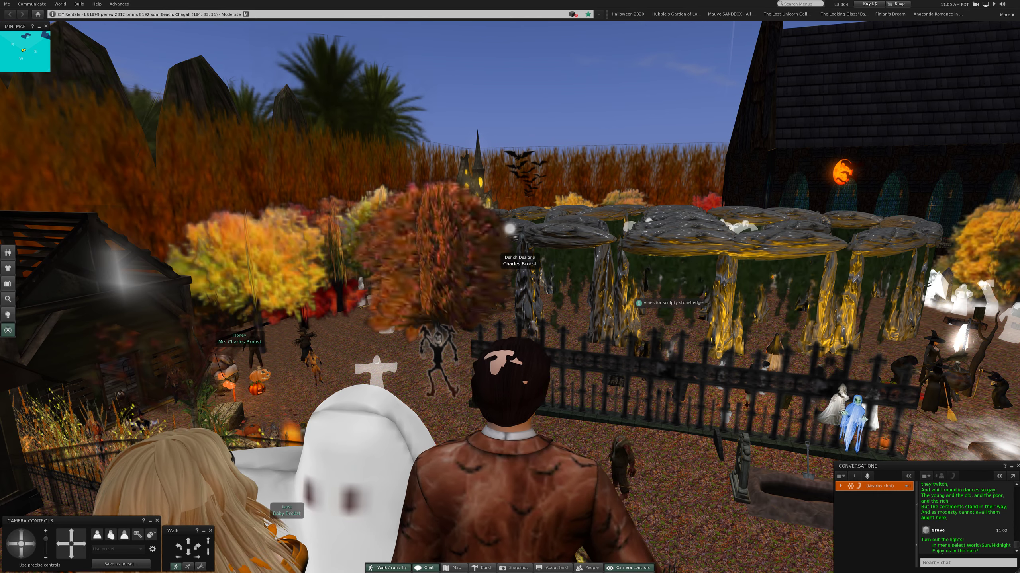
key(Left)
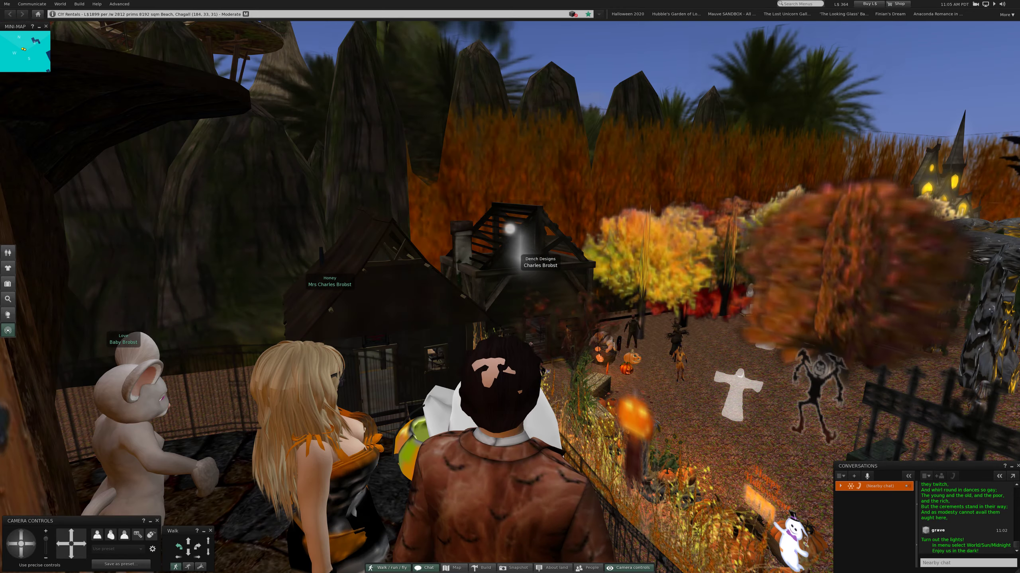
key(Left)
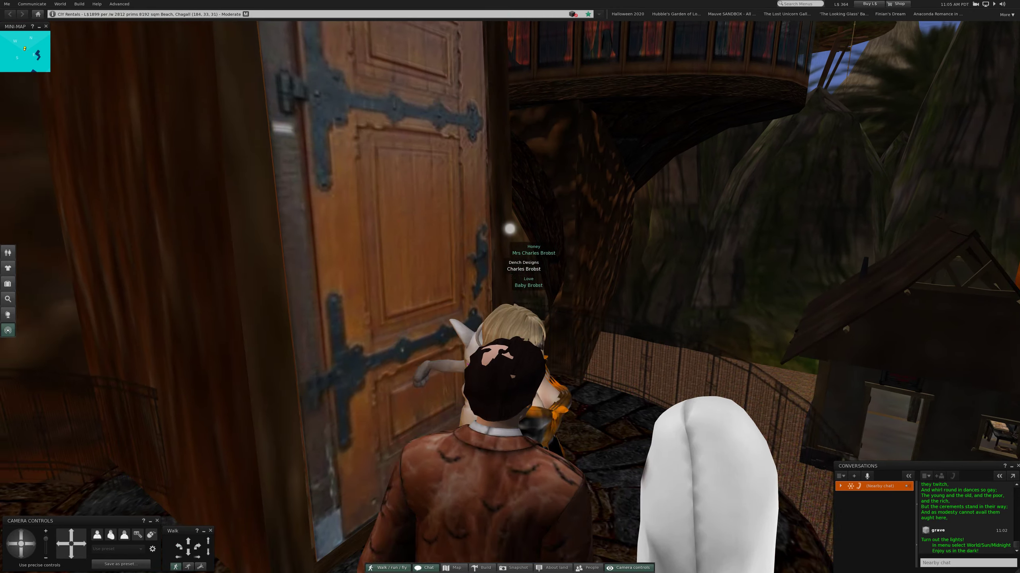
- Line up with the wooden front door and open it
key(Right)
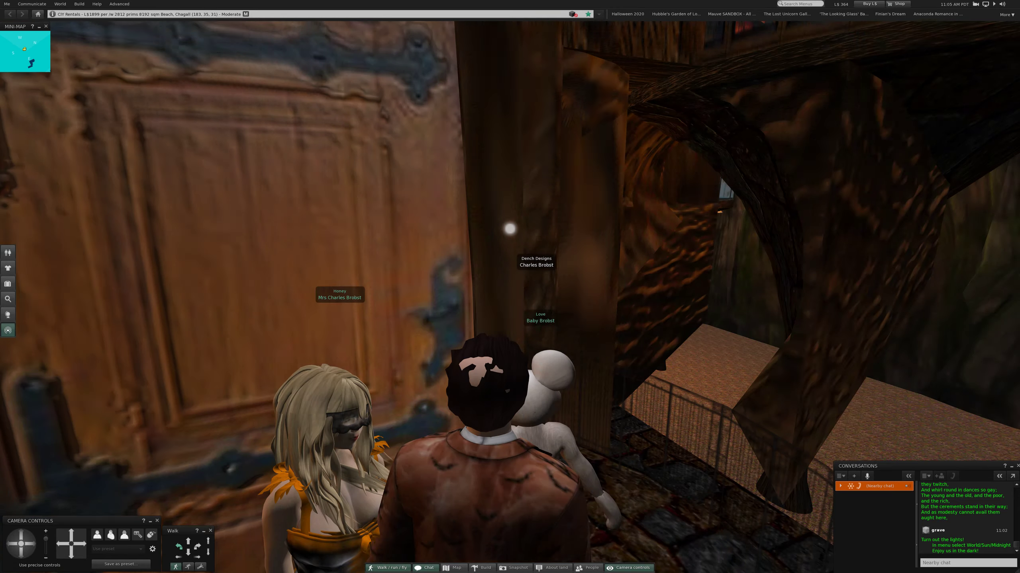
key(Left)
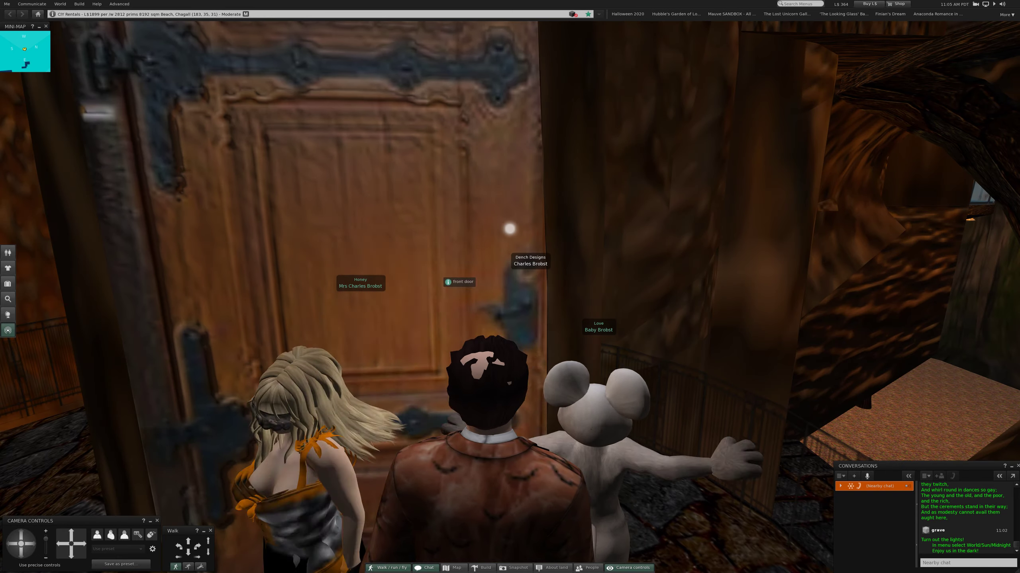
click(509, 229)
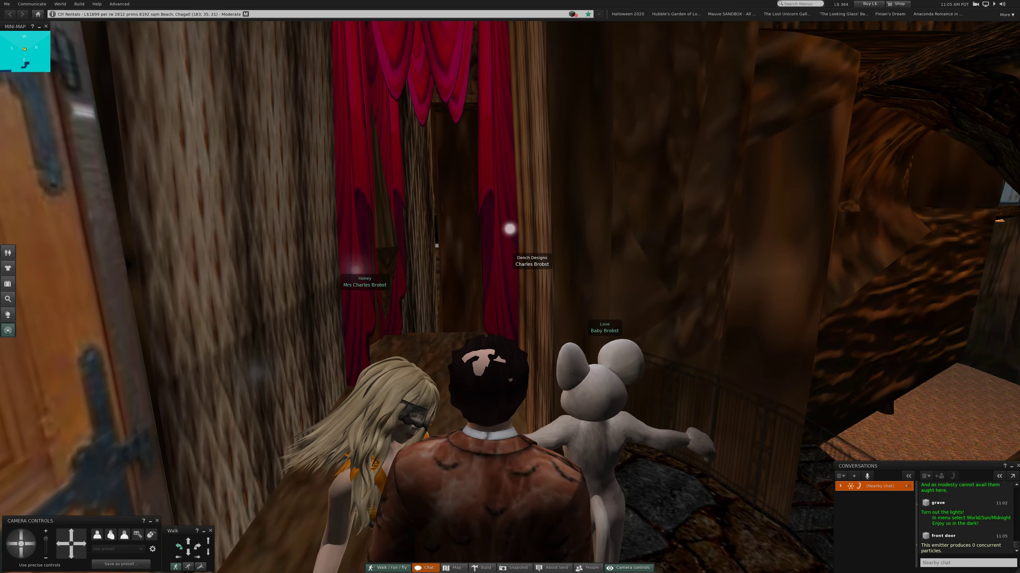
- Walk through the red-curtained passage into the brown room toward the bookshelf
key(Up)
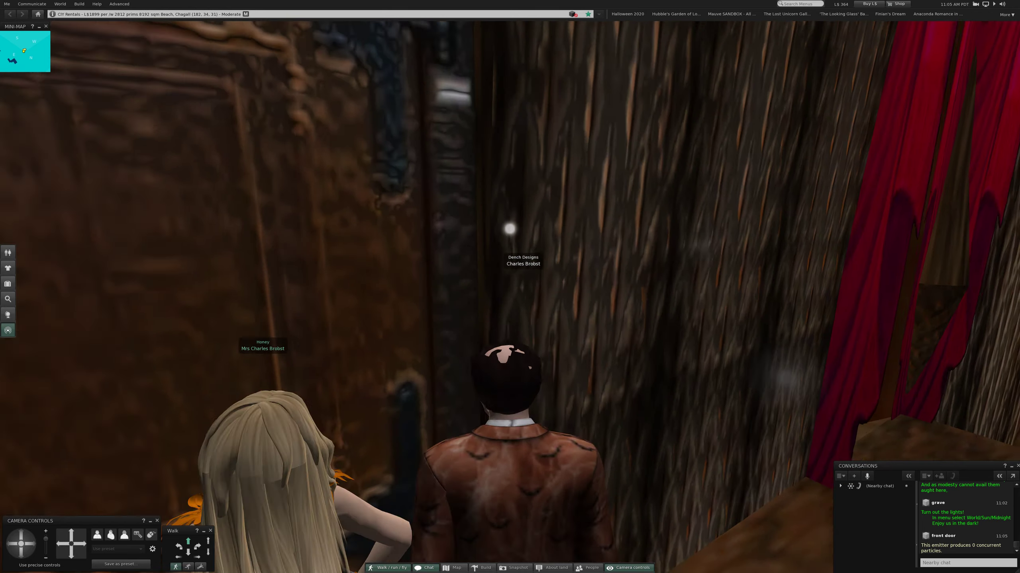
key(Right)
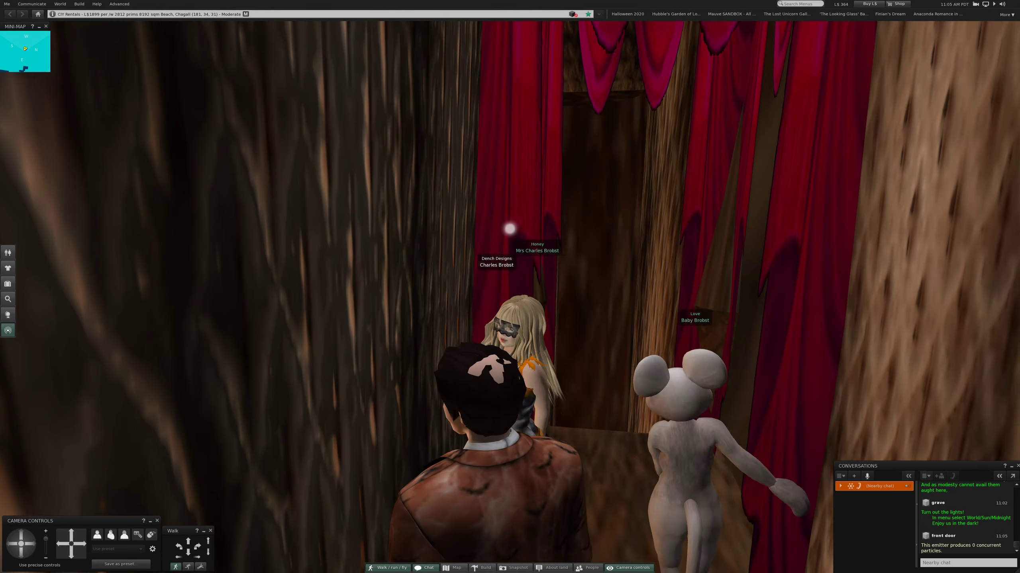
key(Up)
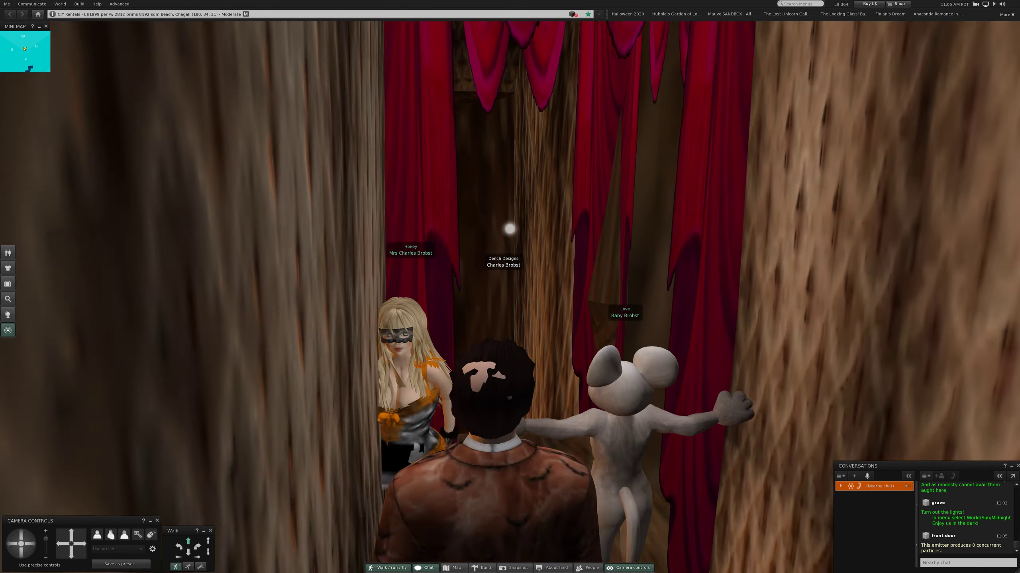
key(Up)
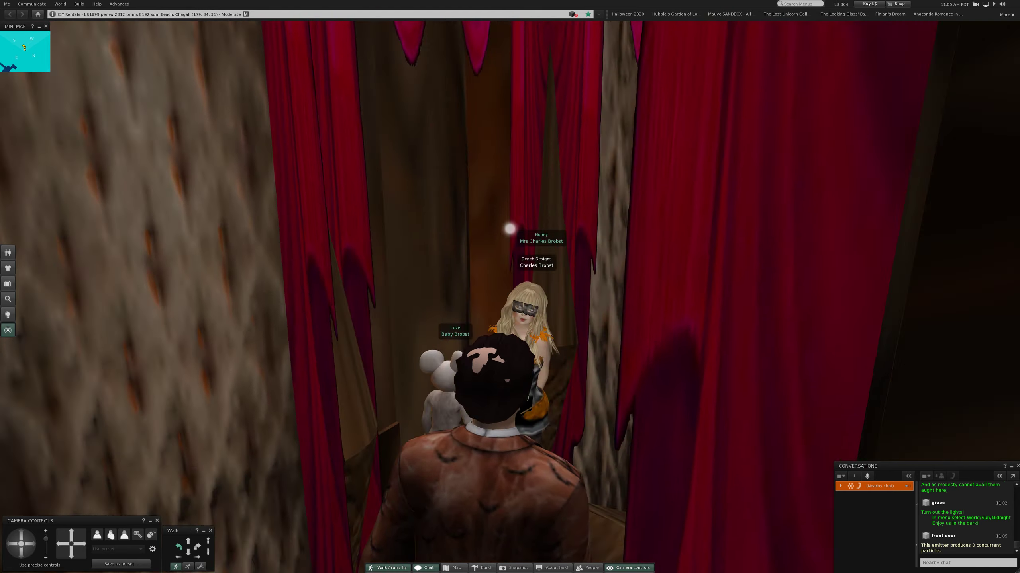
key(Up)
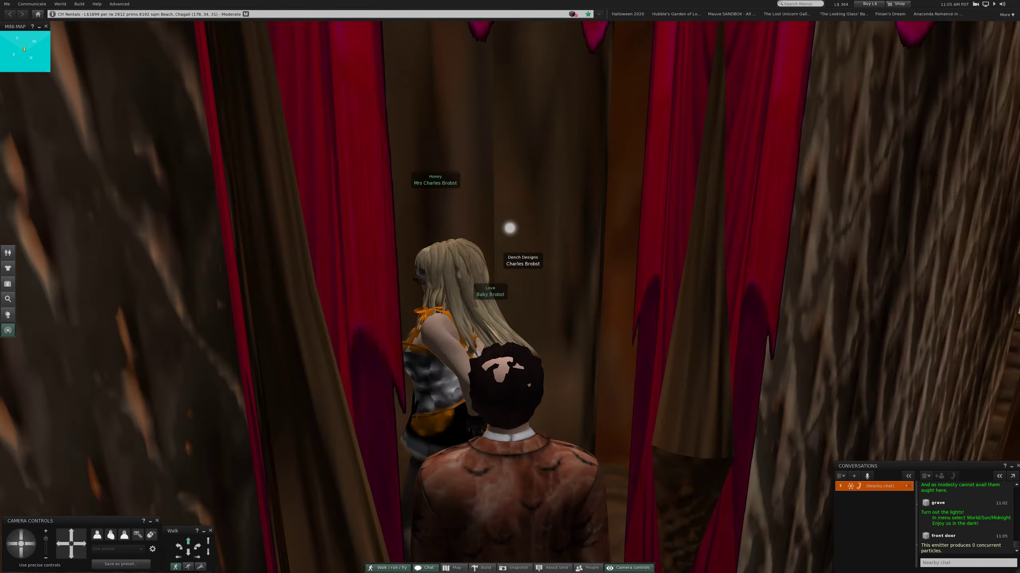
key(Up)
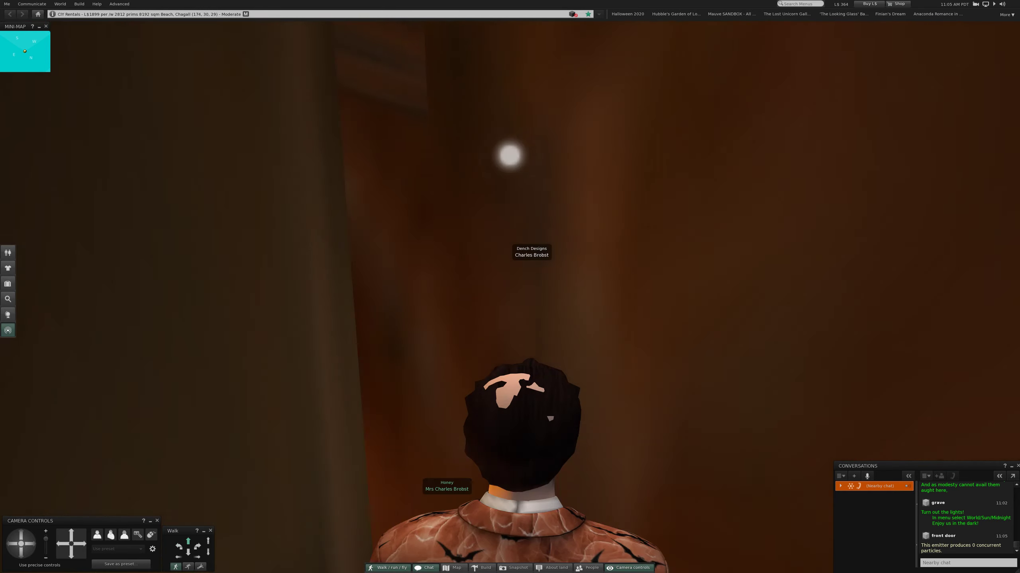
key(Up)
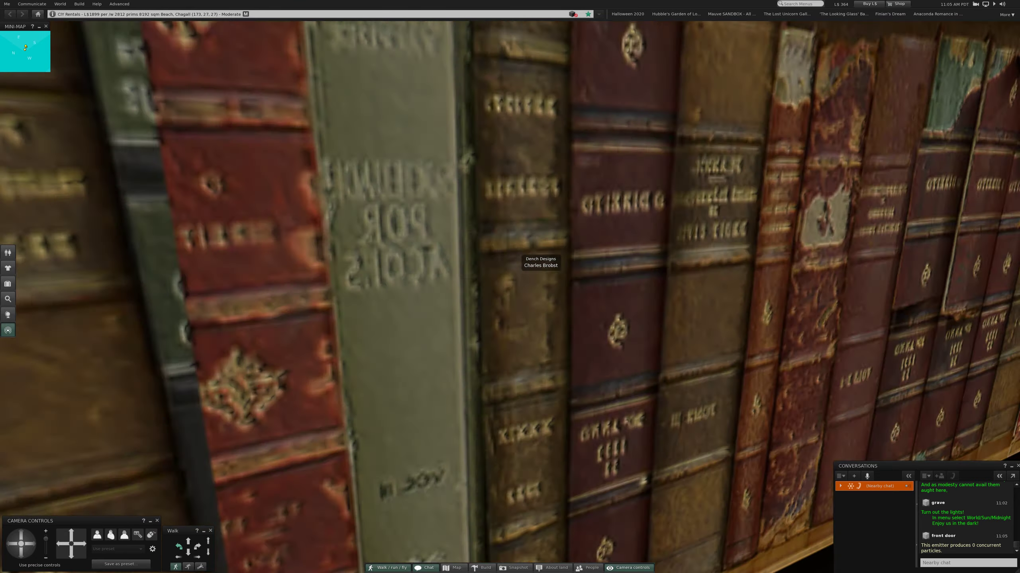
- Turn back toward the group, glance between curtain wall and corridor, and walk down the corridor
key(Right)
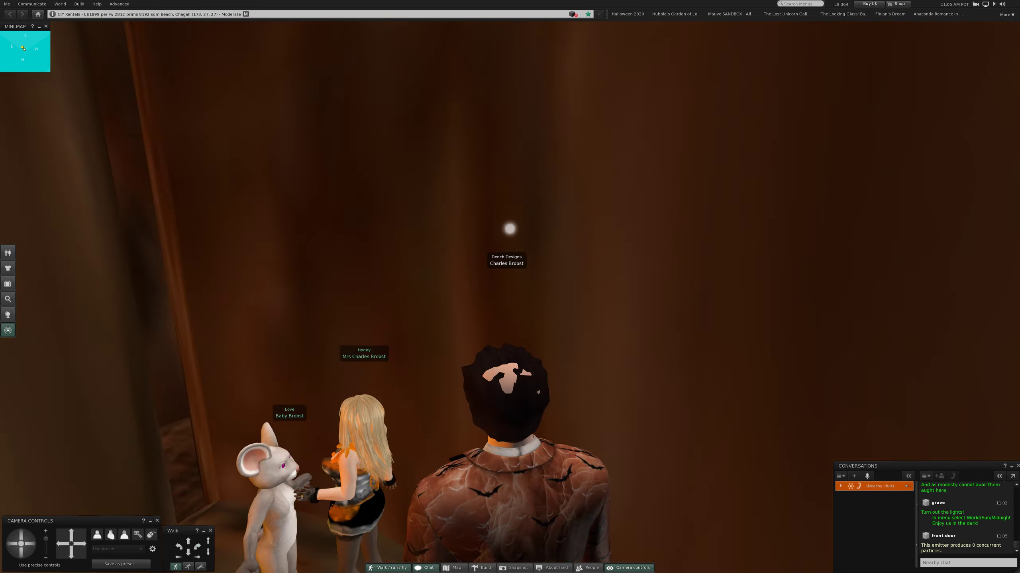
key(Up)
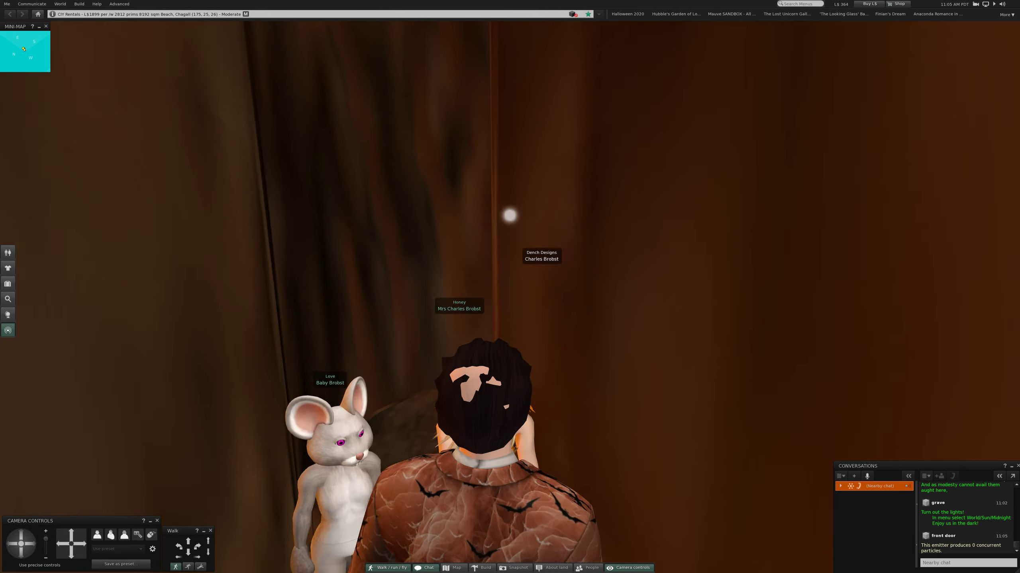
key(Down)
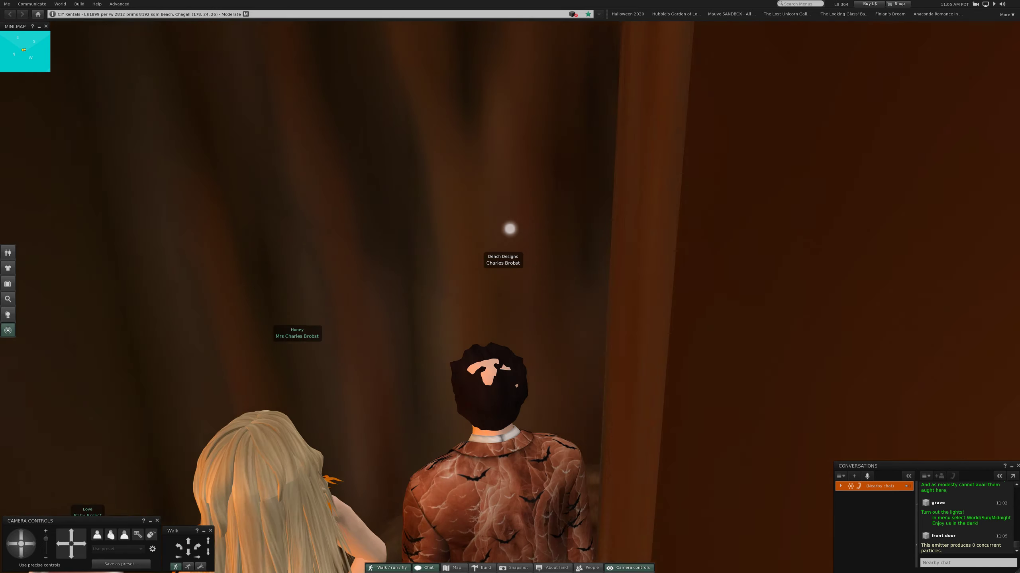
key(Left)
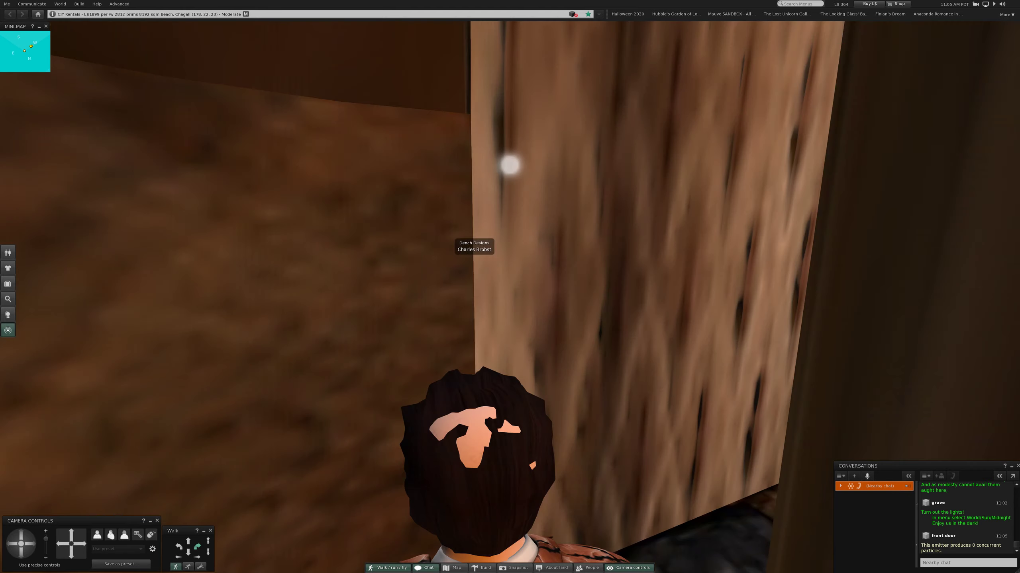
key(Right)
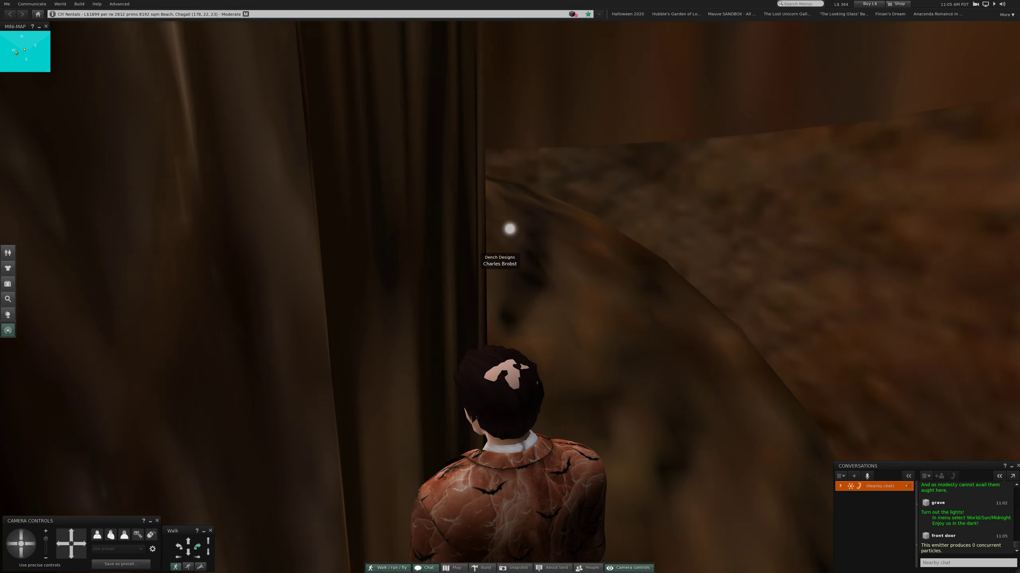
key(Left)
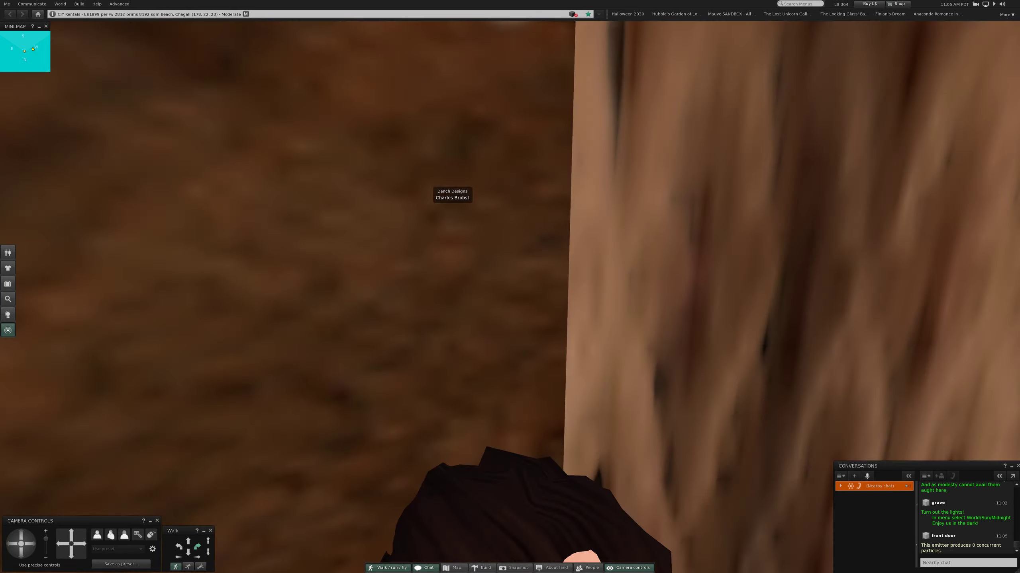
key(Right)
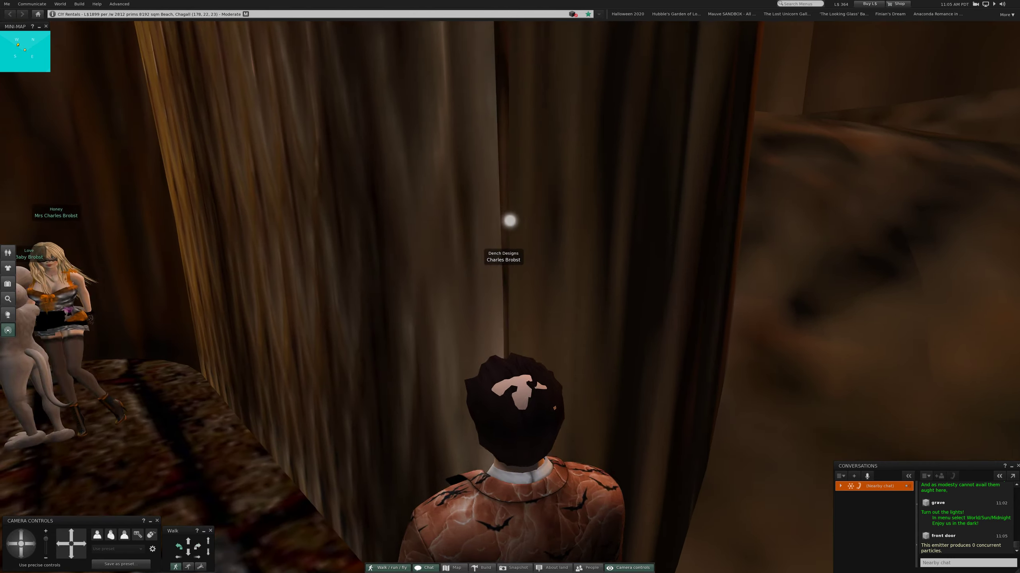
key(Left)
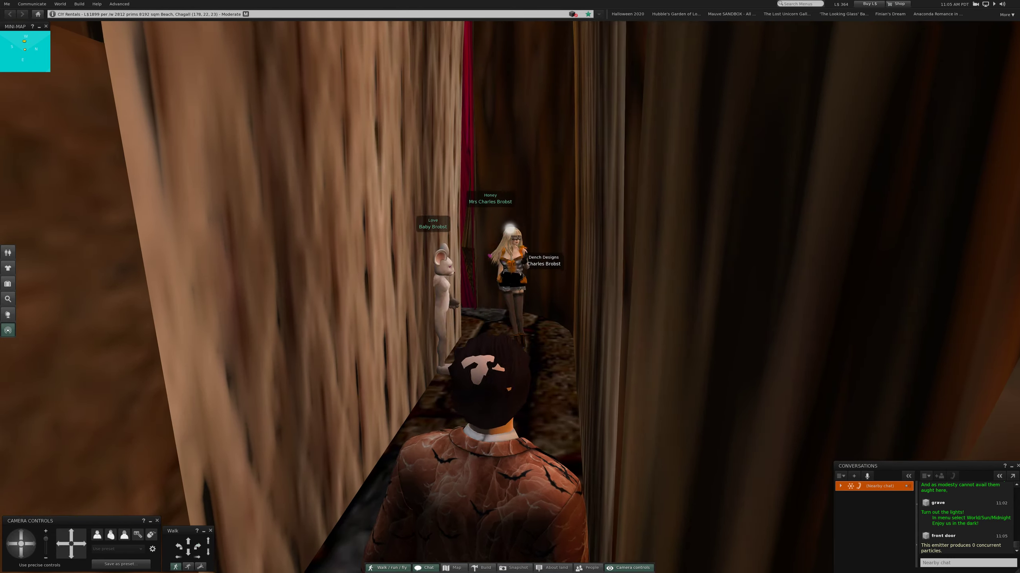
key(Up)
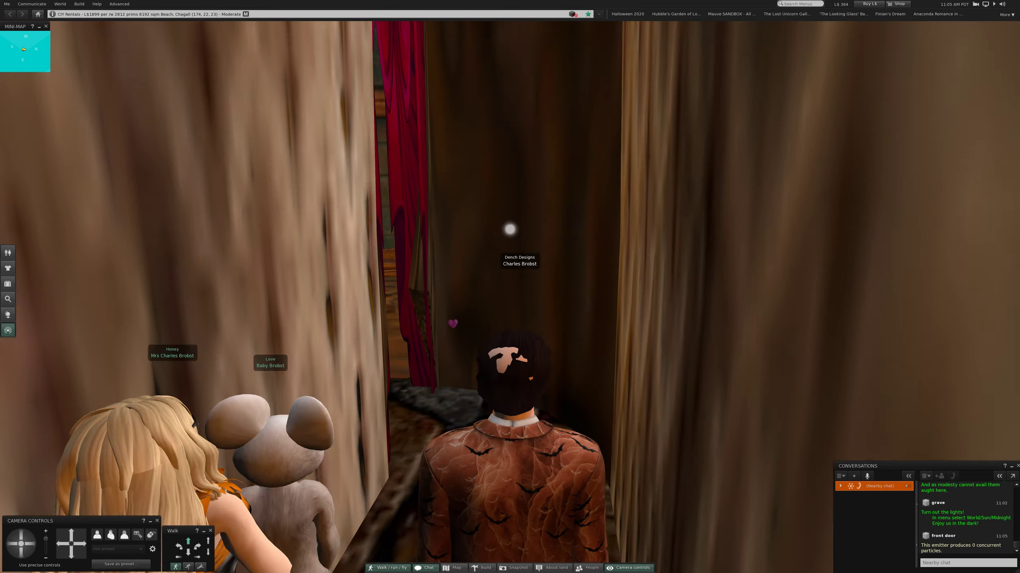
- Walk through the curtained doorway into the round room and look over the sofas and windows
key(Left)
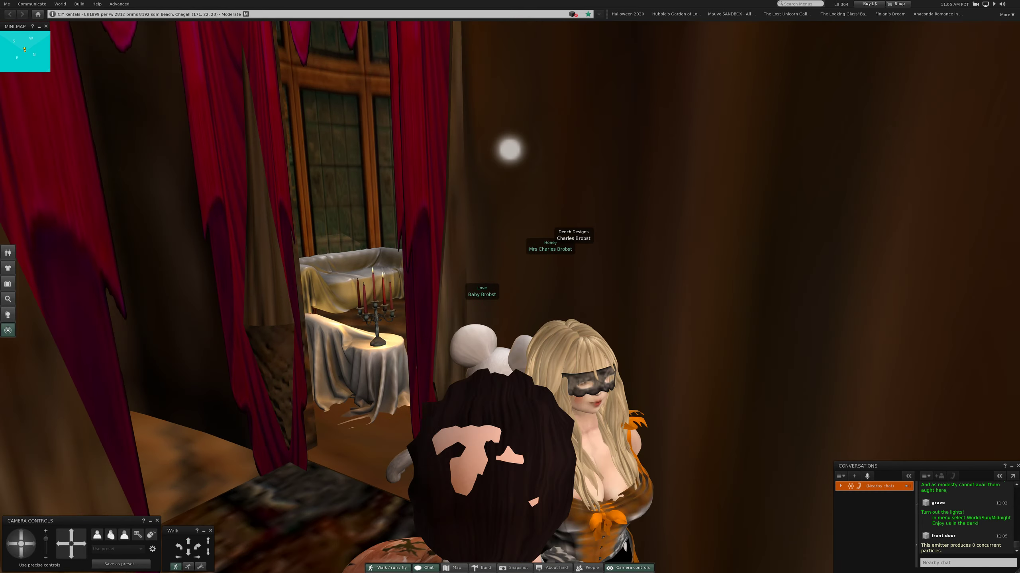
key(Left)
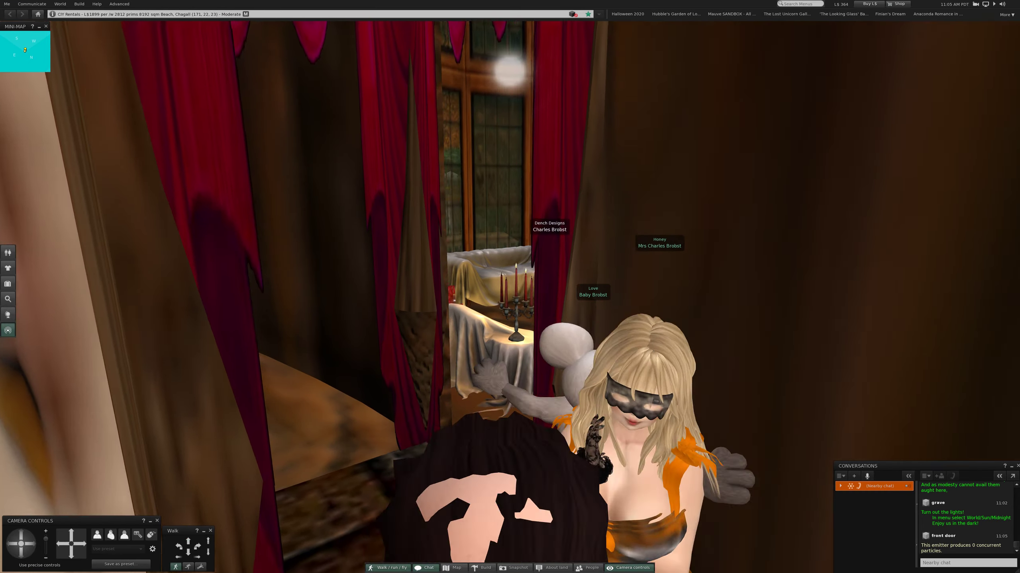
key(Left)
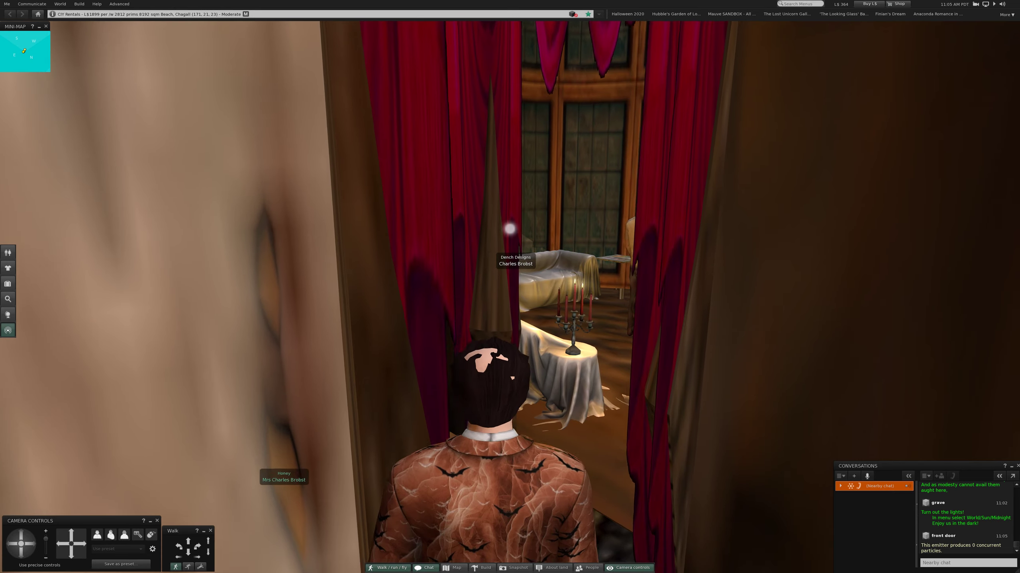
key(Up)
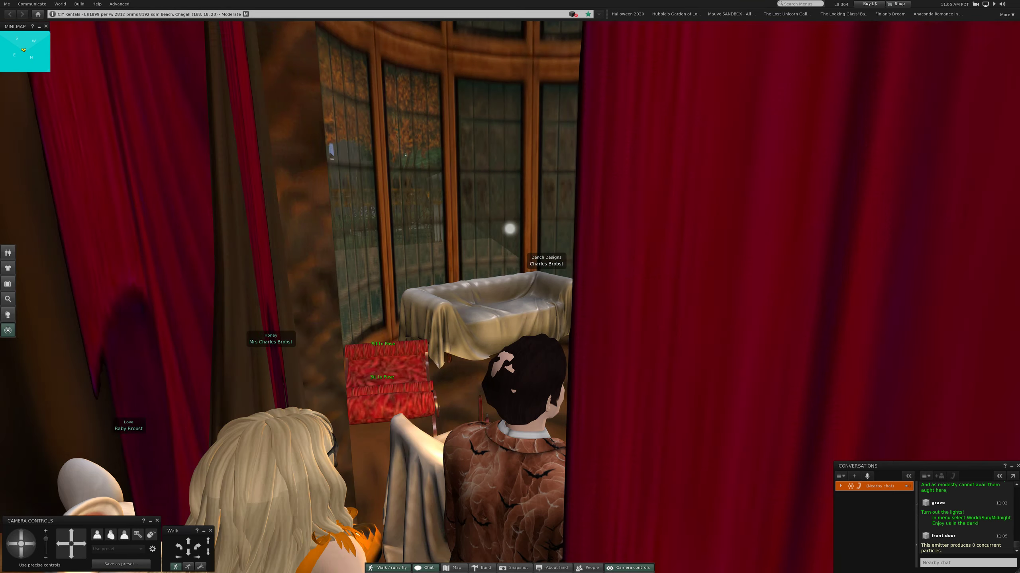
key(Right)
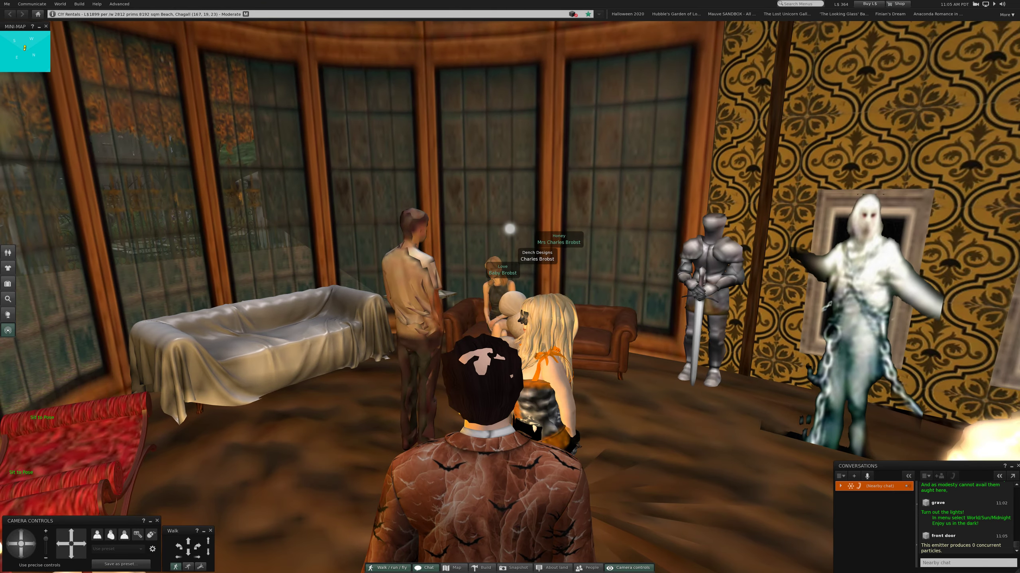
key(Up)
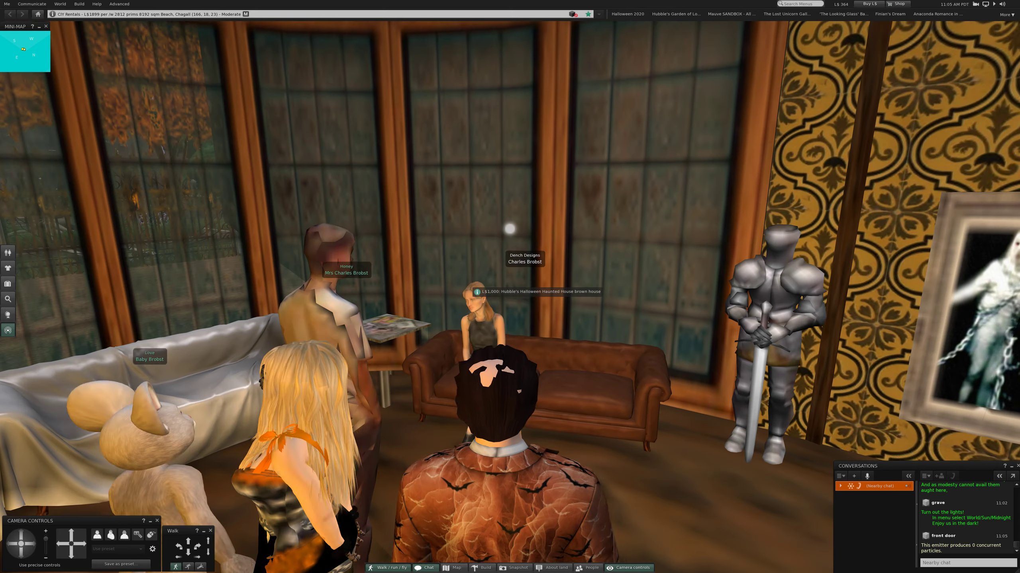
key(Left)
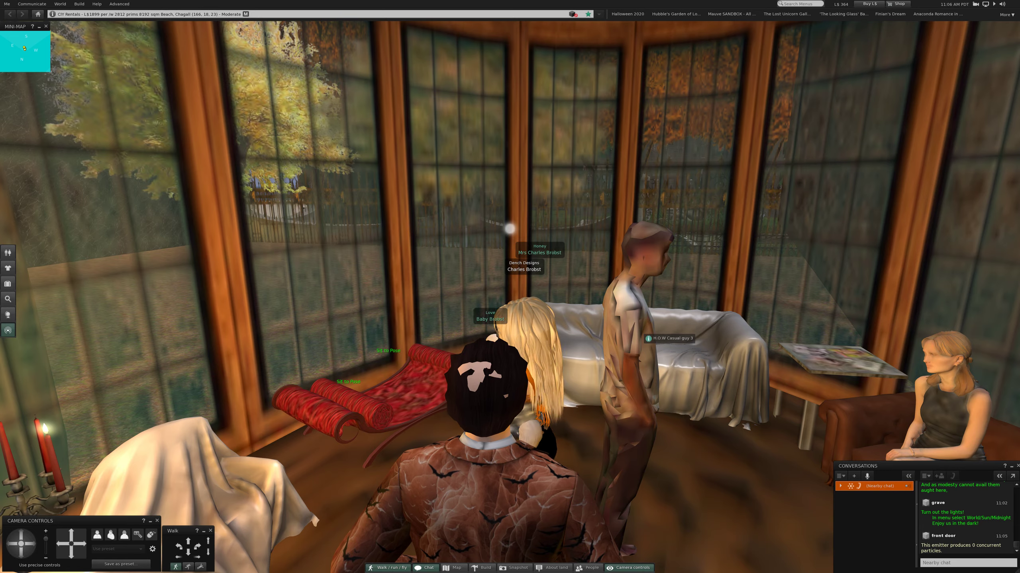
- Turn past the seated woman, knight and ghost paintings to face the red-curtained doorway
key(Right)
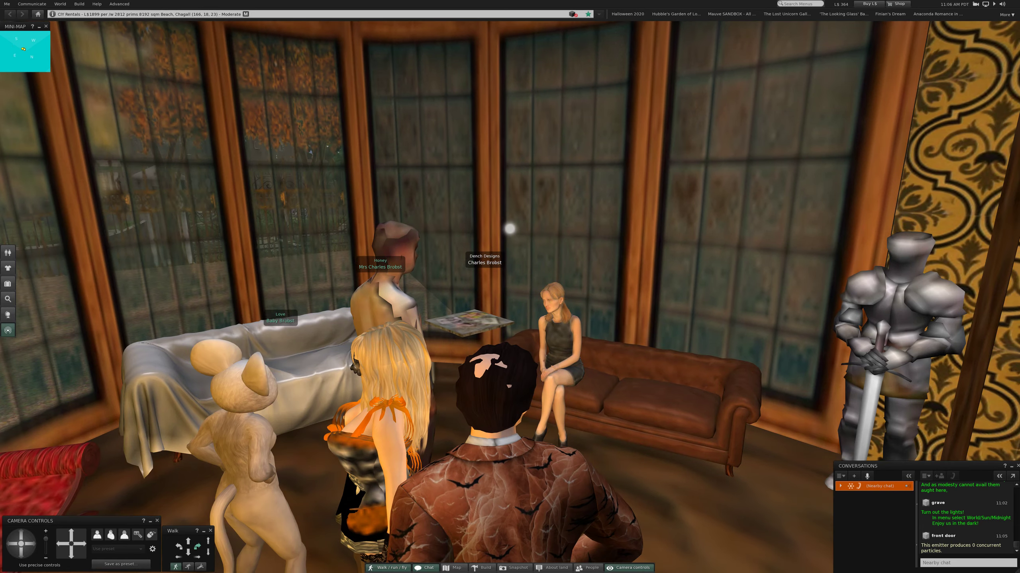
key(Right)
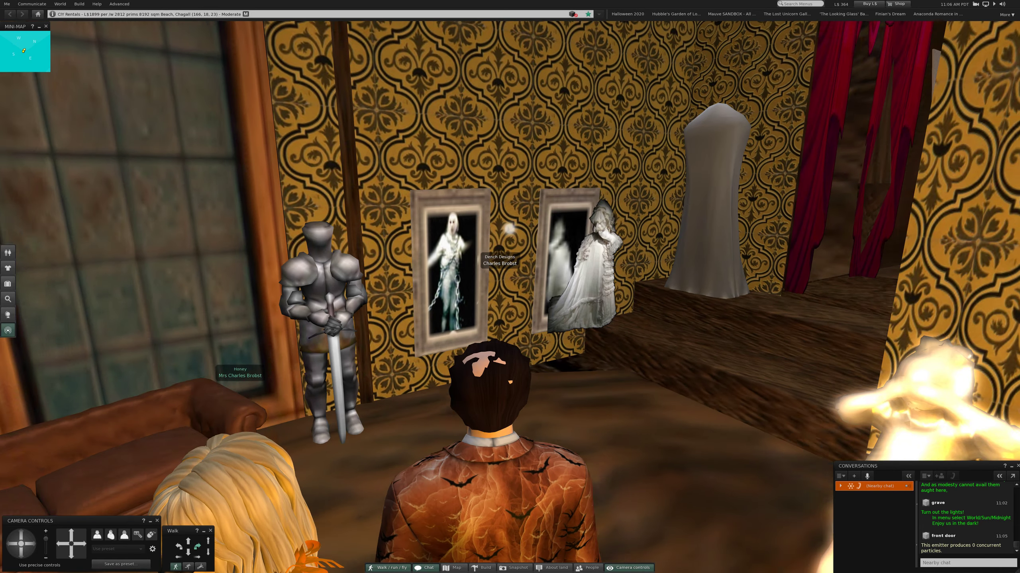
key(Right)
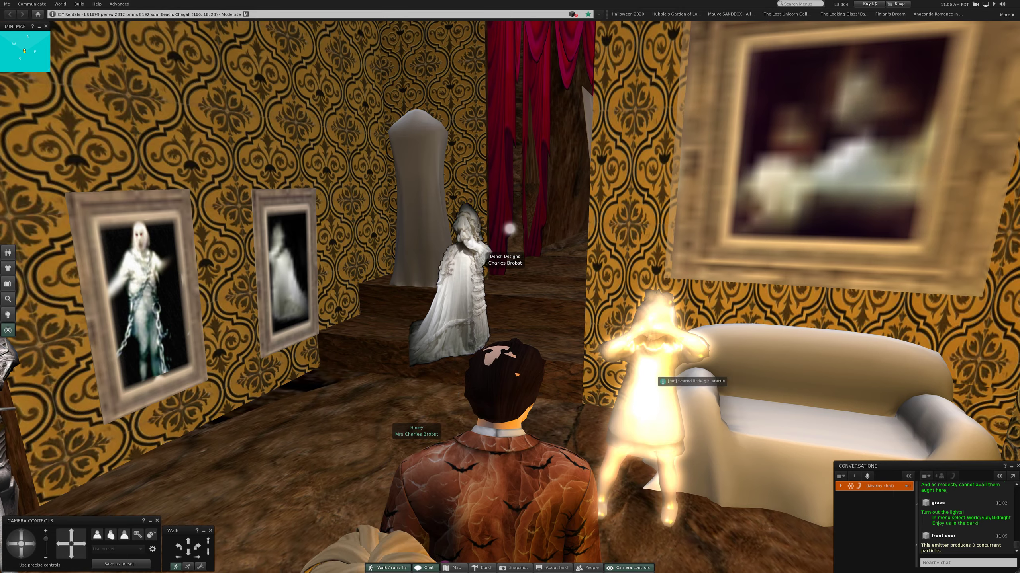
key(Right)
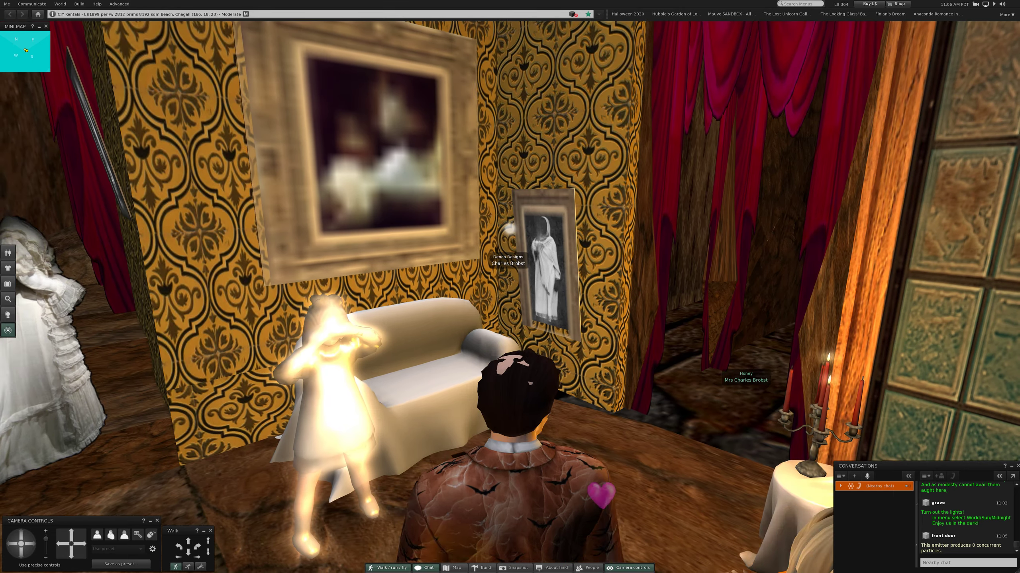
key(Up)
key(Up)
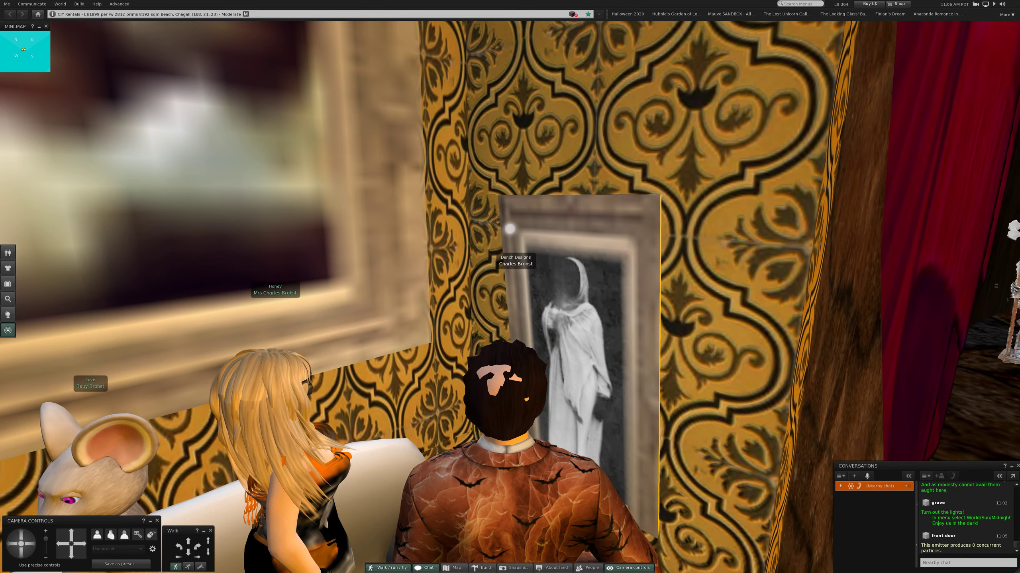
key(Right)
key(Right)
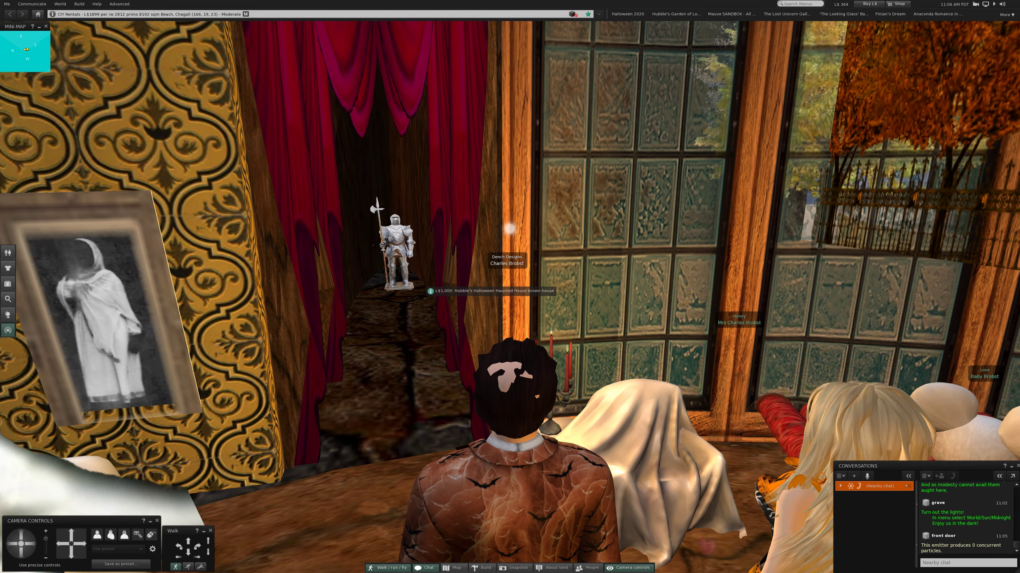
- Look over the couch and ghost portraits, then walk past the white statue through the curtains
key(Left)
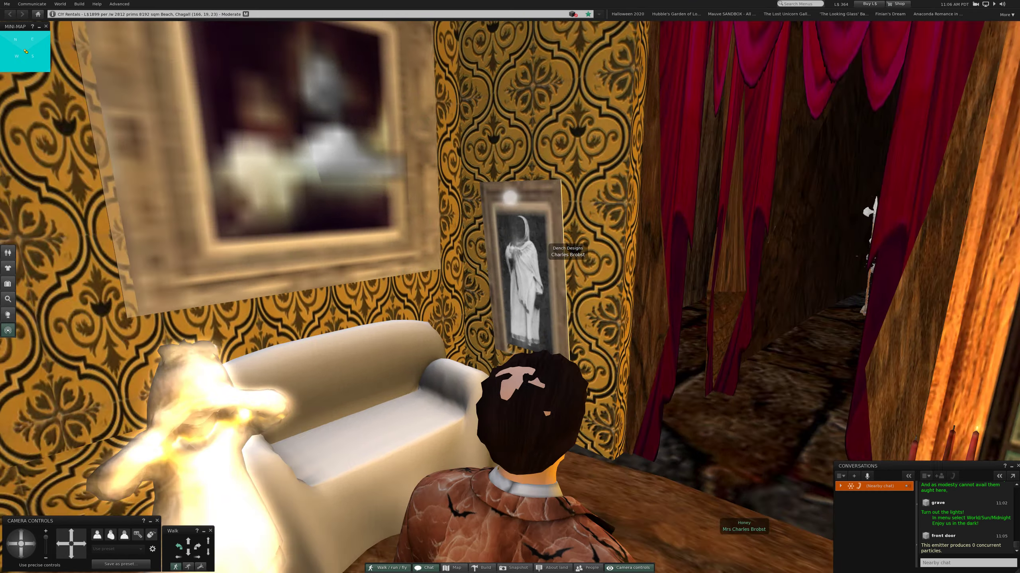
key(Left)
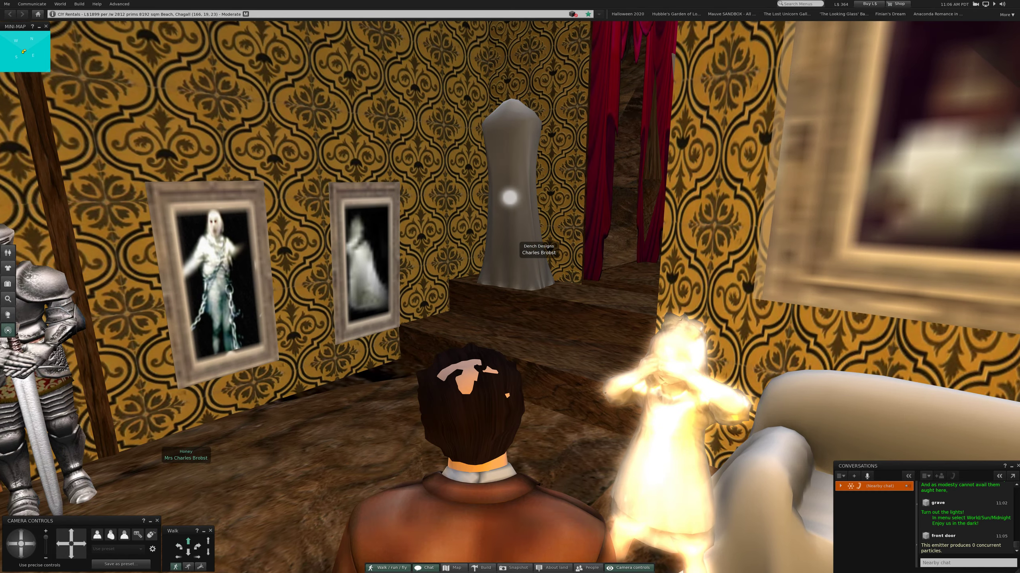
key(Right)
key(Up)
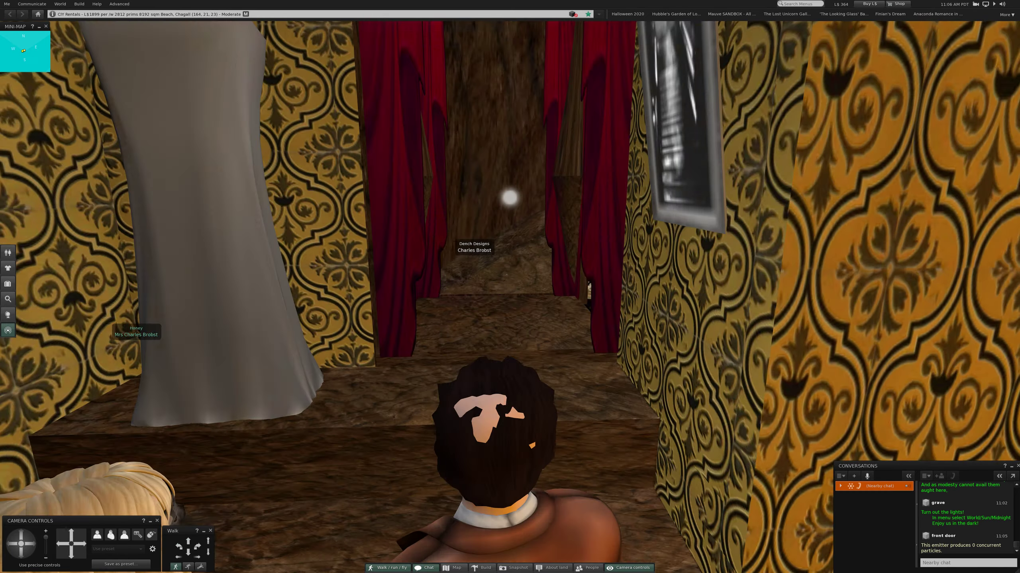
key(Up)
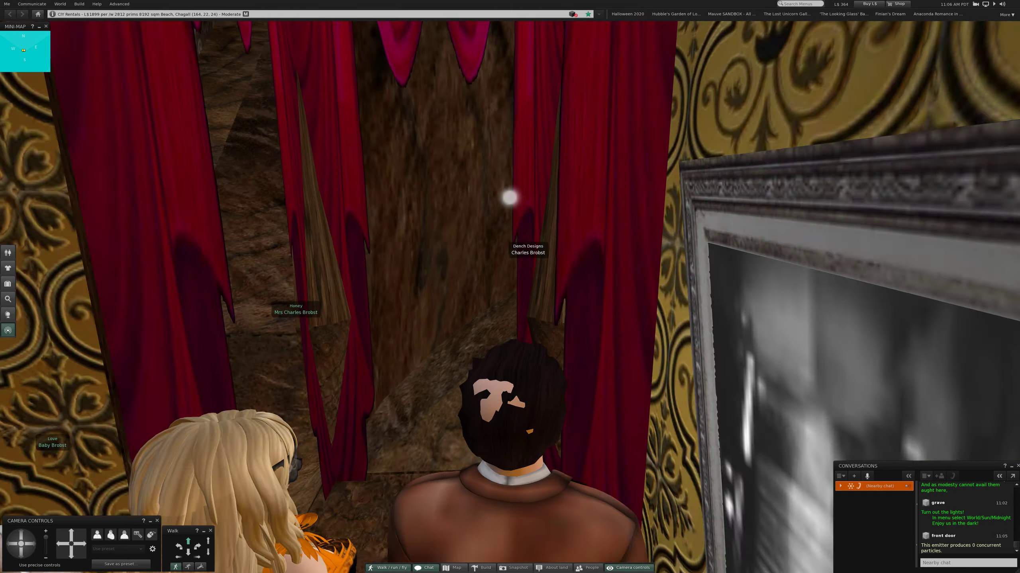
- Walk to the library desk and lamp, looking around at the bookshelves and companion avatars
key(Right)
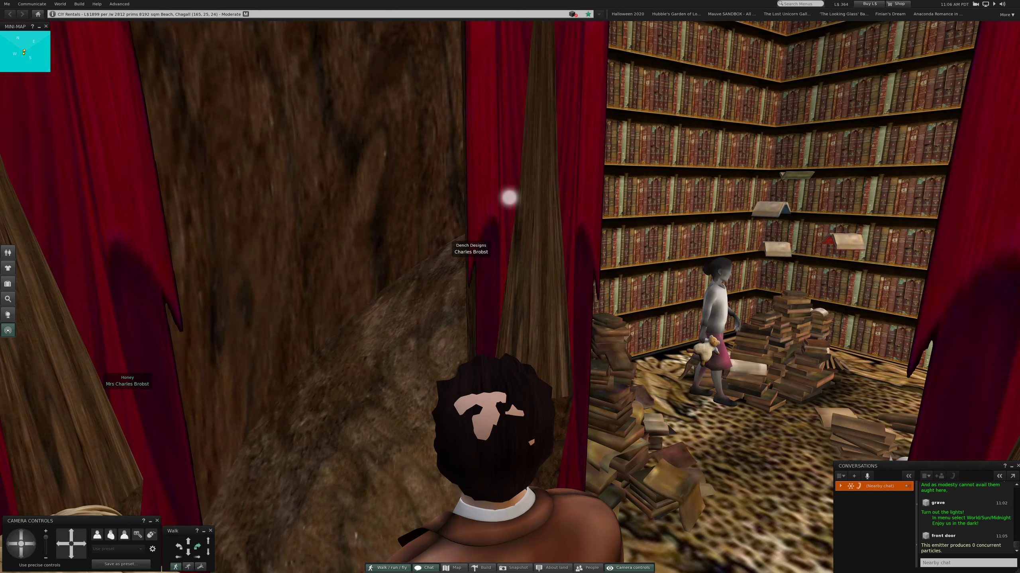
key(Left)
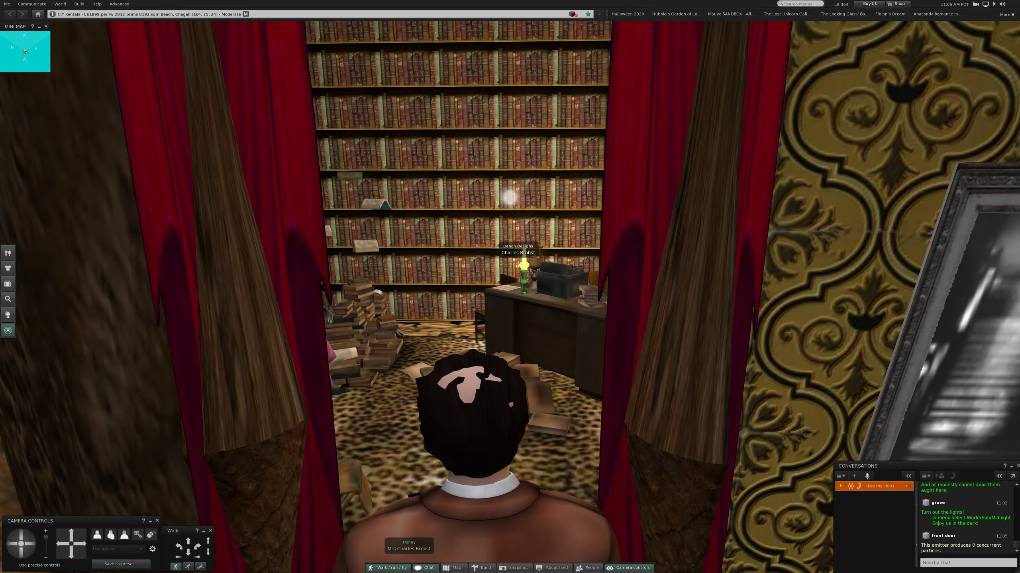
key(Up)
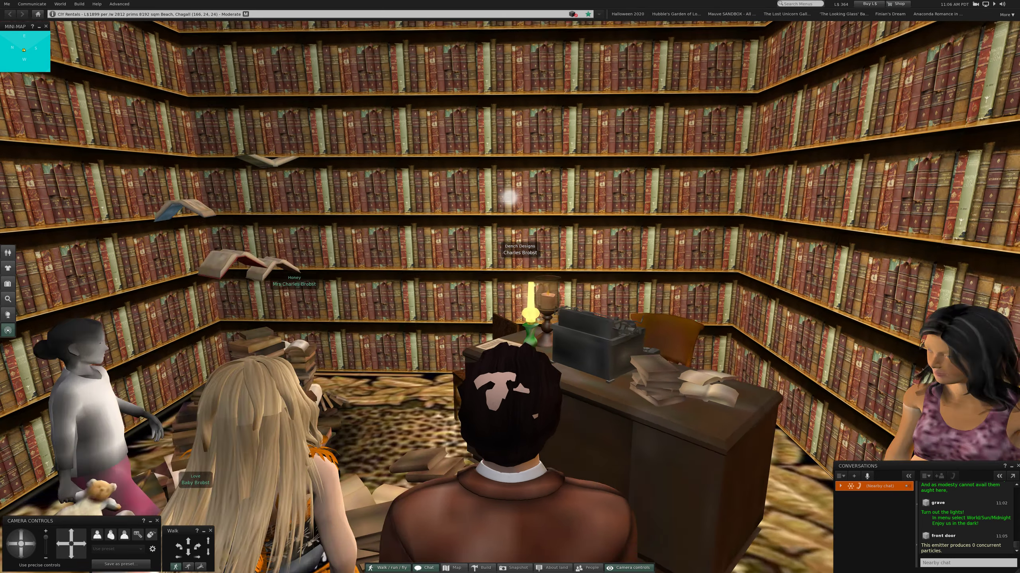
key(Right)
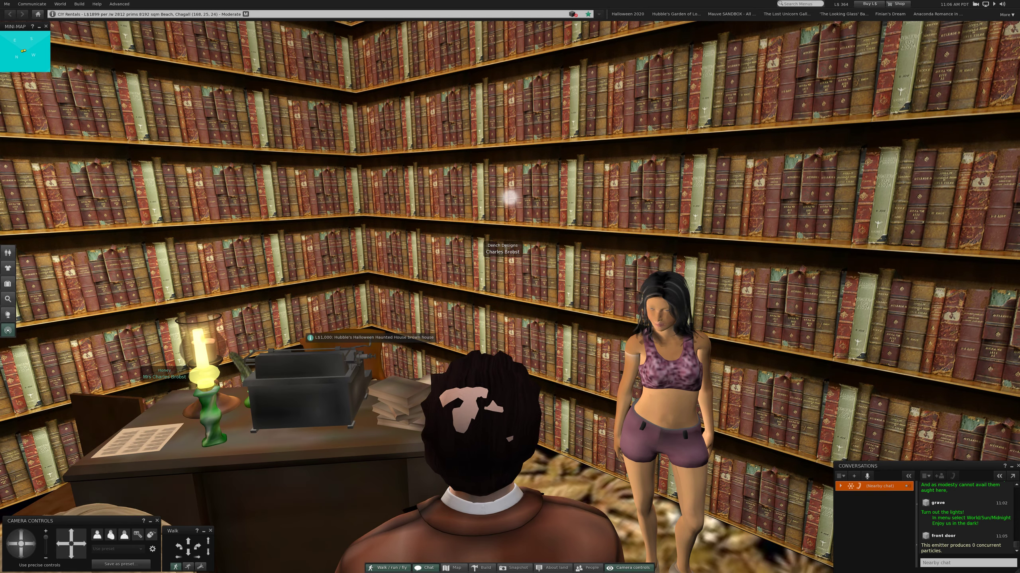
key(Left)
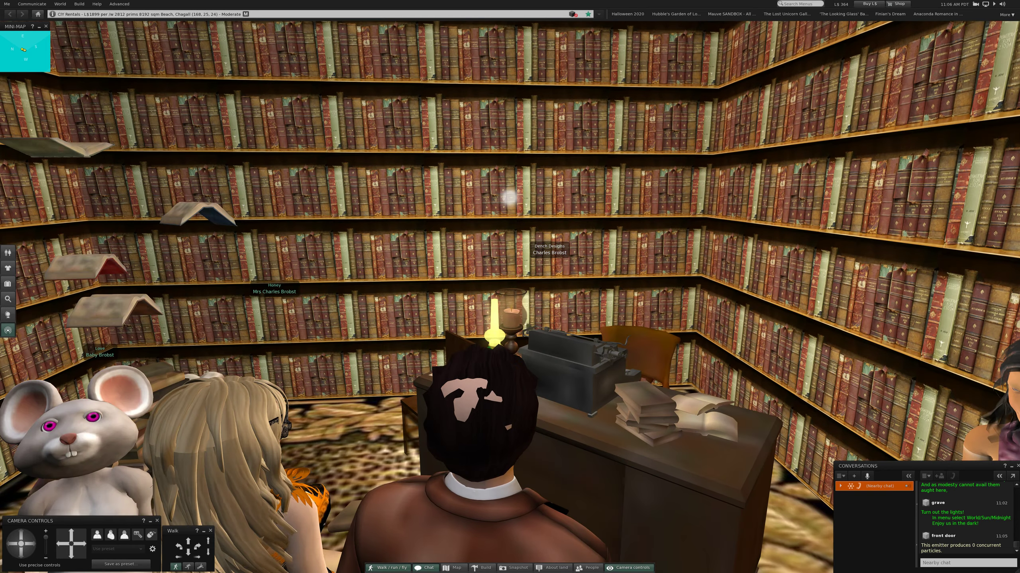
key(Left)
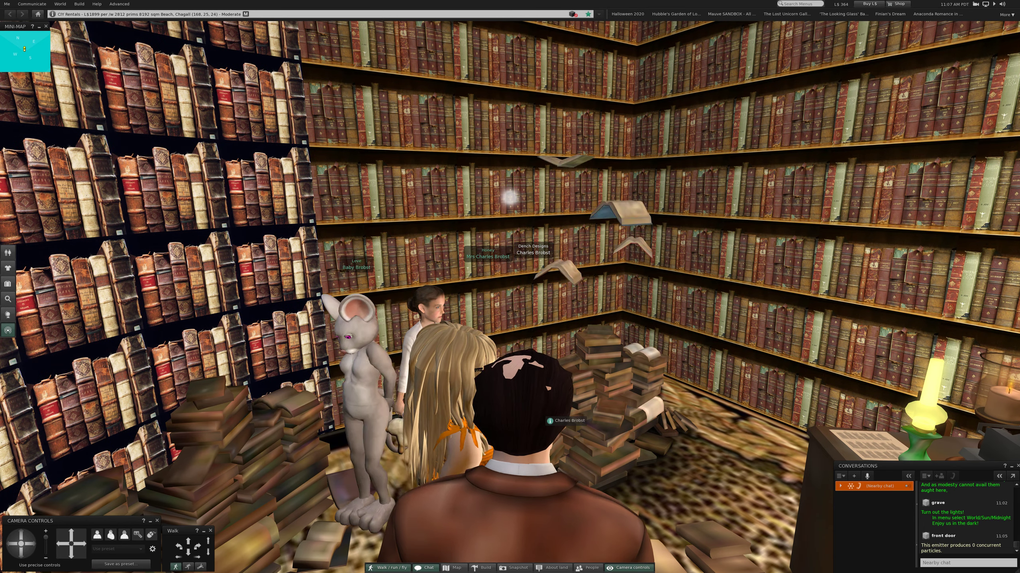
key(Up)
key(Left)
scroll(510, 287, down, 5)
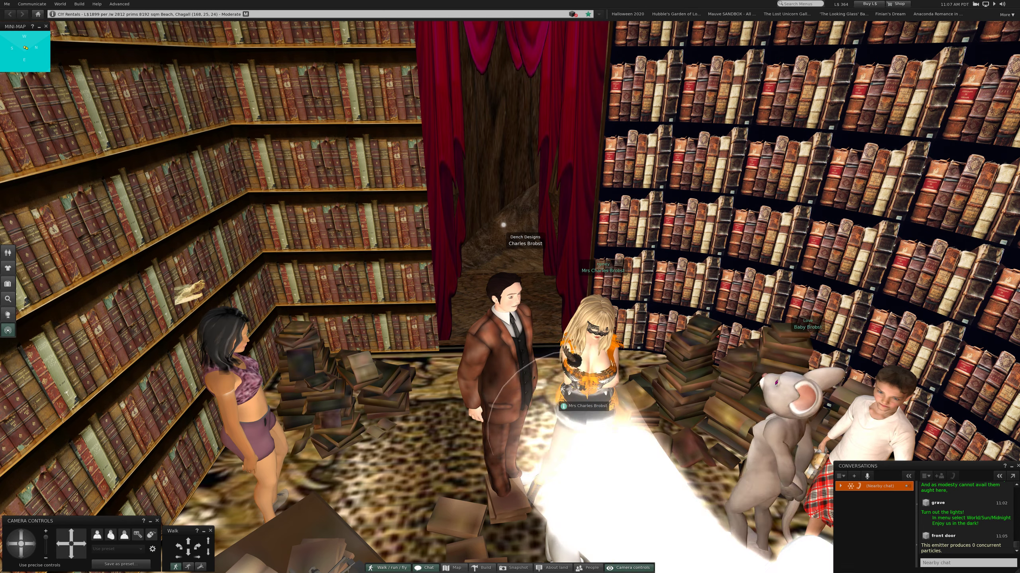
scroll(510, 288, up, 2)
scroll(510, 287, up, 2)
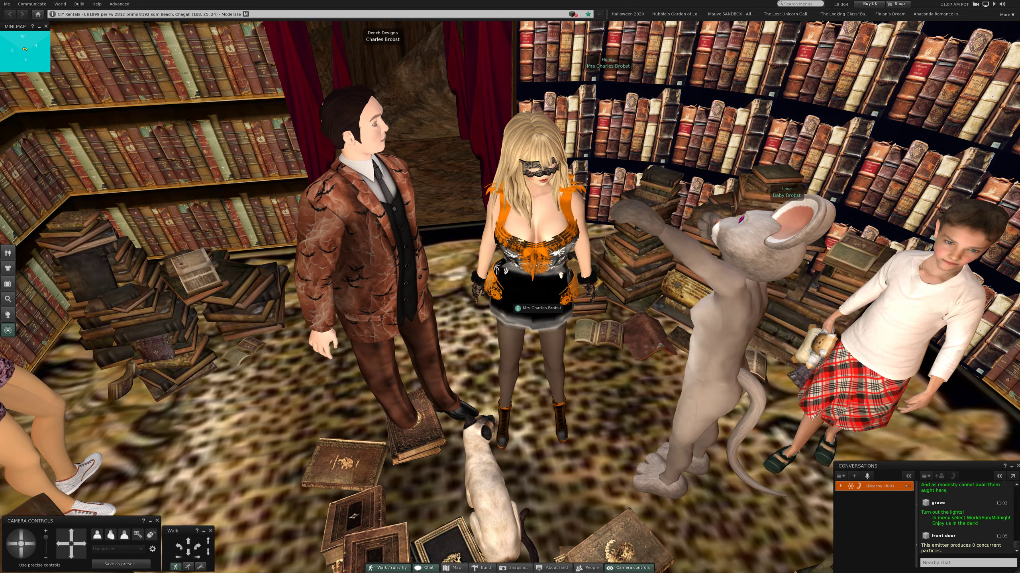
- Snap the camera back behind the avatar, facing the curtained library exit
key(Escape)
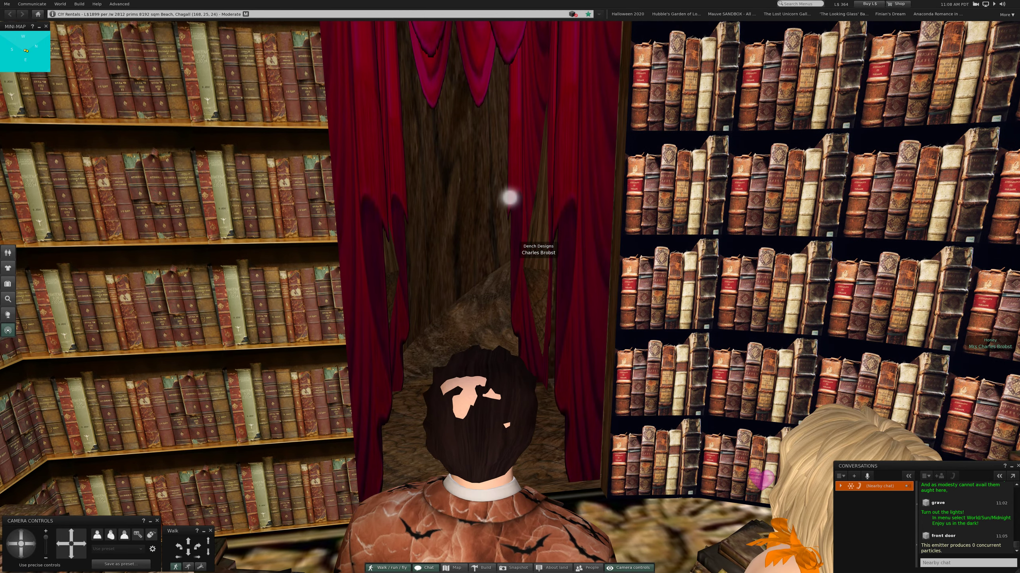
- Walk the corridor into the curtained room, then turn left toward the wall bubble
key(Up)
key(Up)
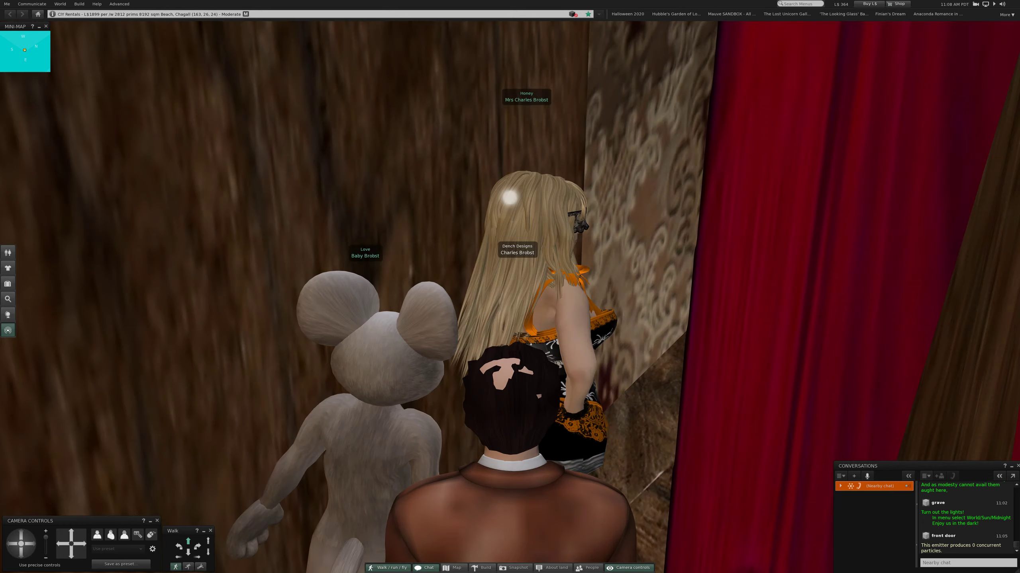
key(Right)
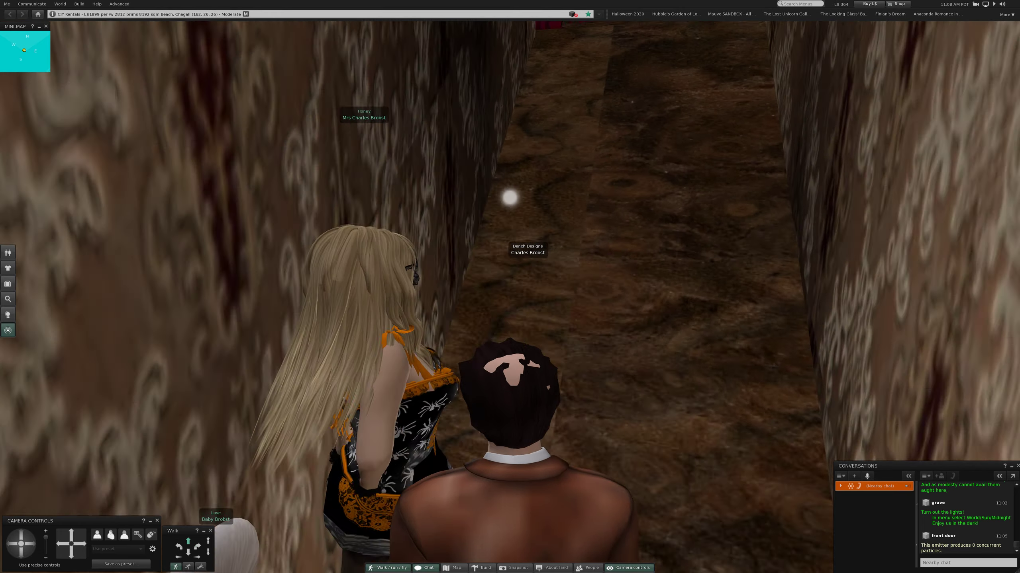
key(Up)
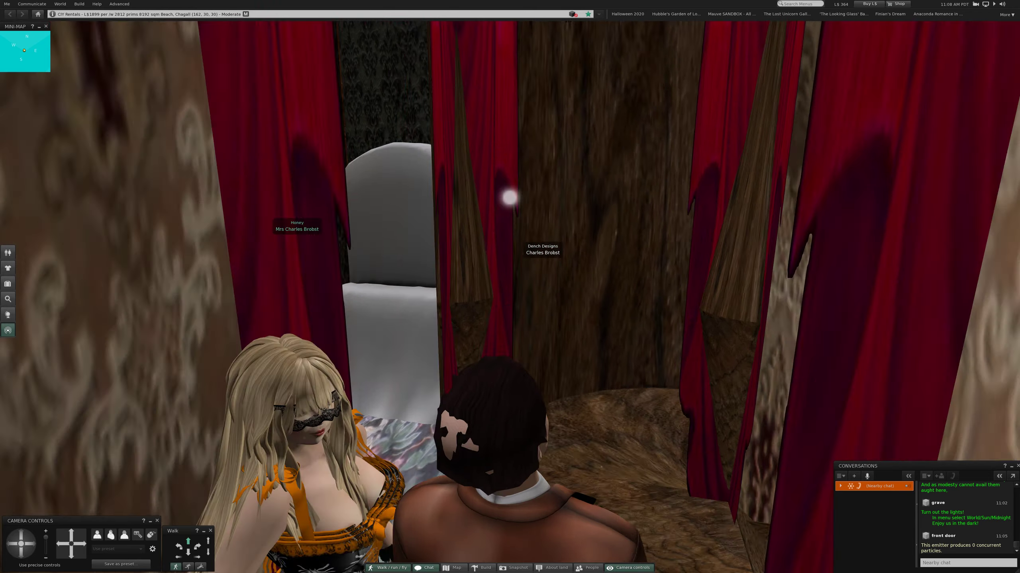
key(Left)
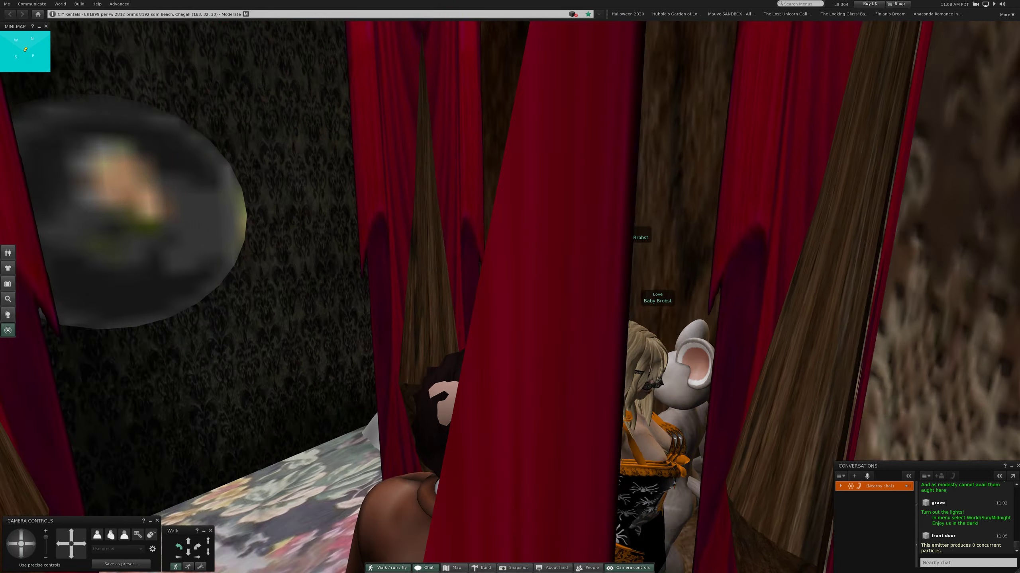
key(Up)
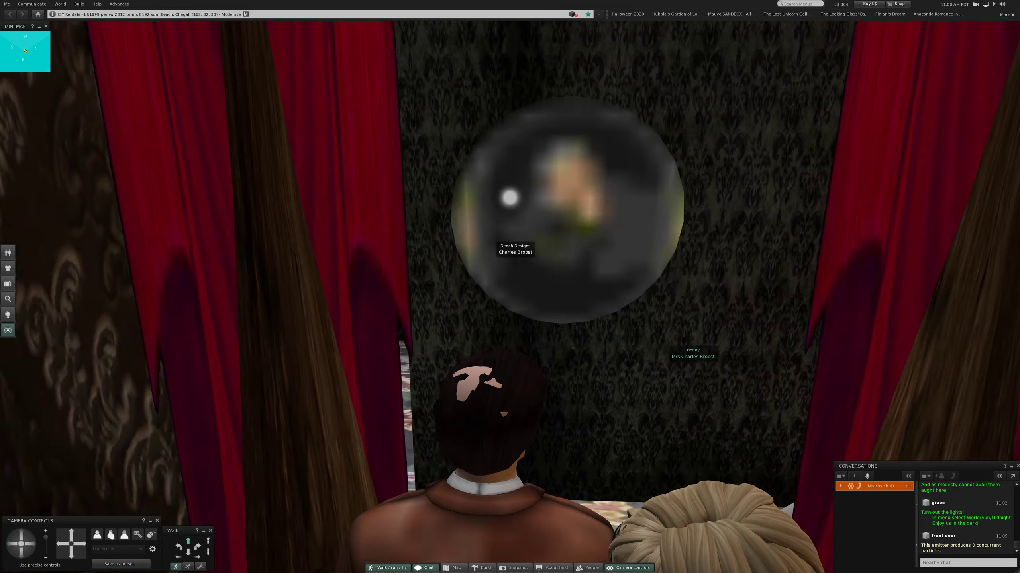
- Look around the domed-window hall at the red curtain and blue ghost
key(Left)
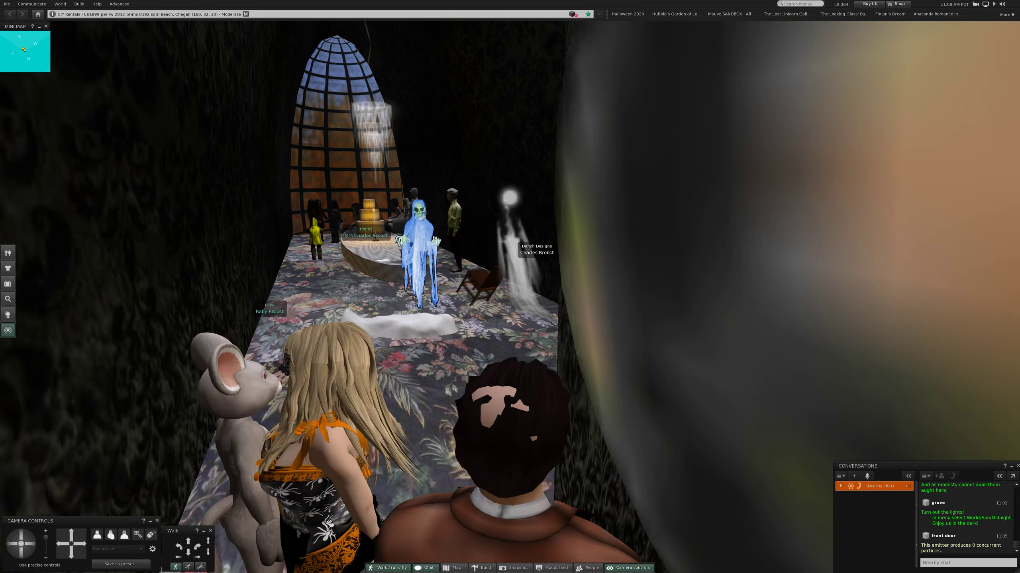
key(Up)
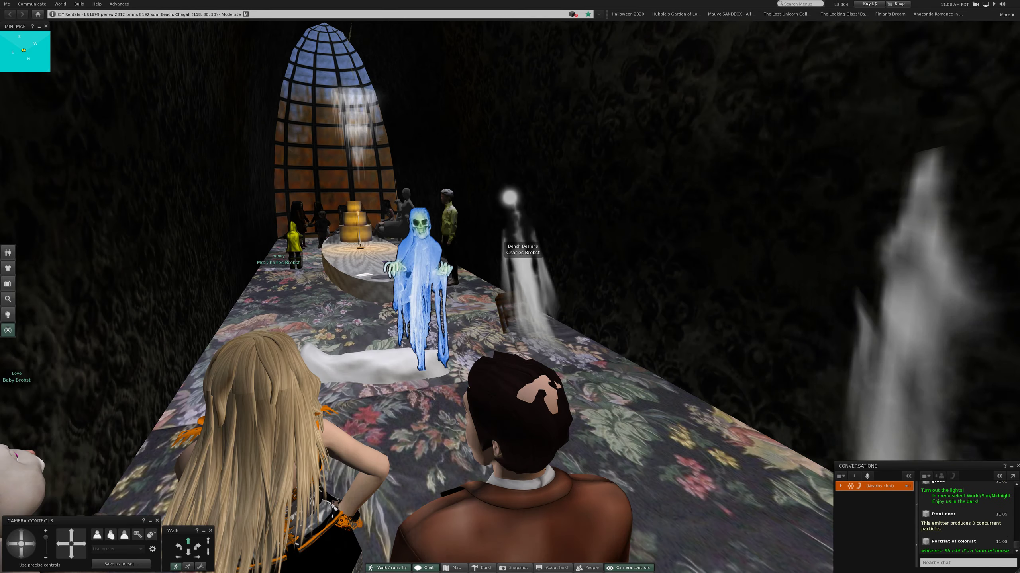
key(Right)
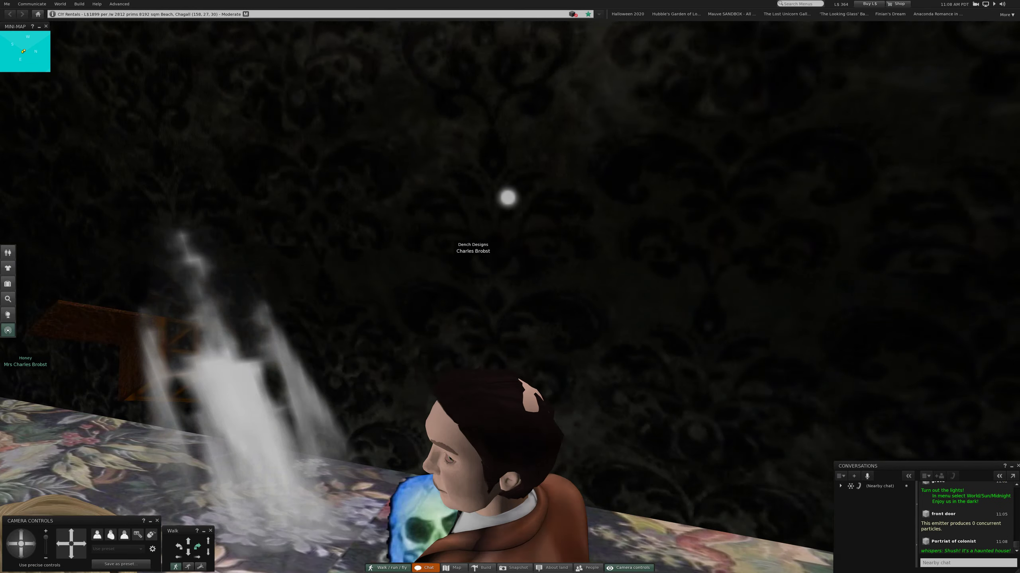
key(Left)
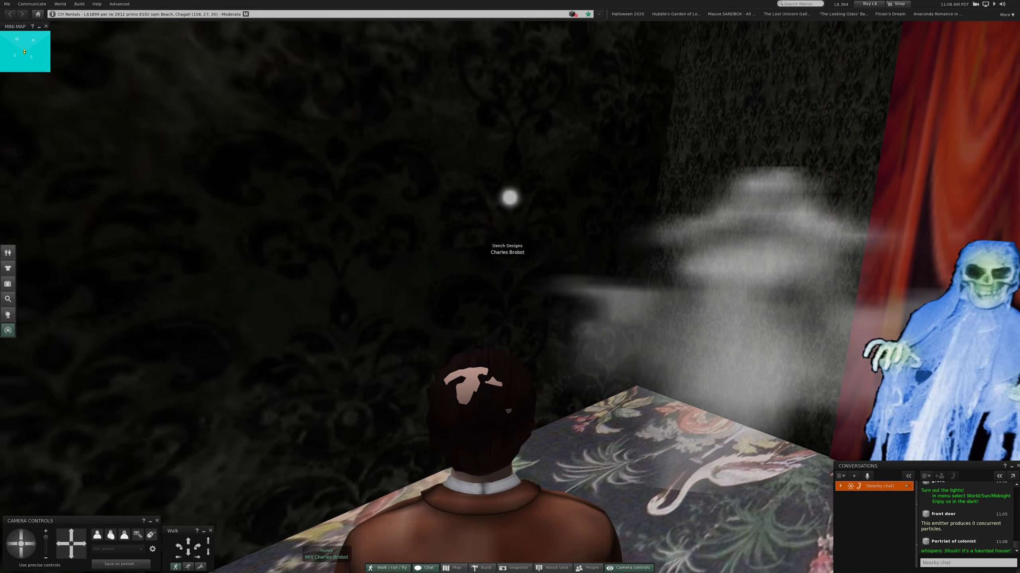
key(Right)
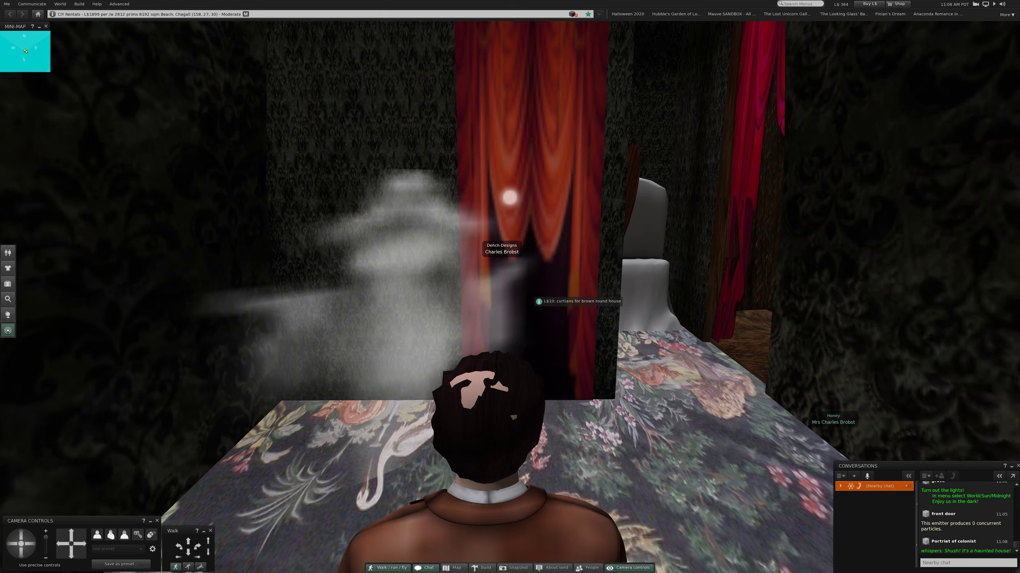
key(Left)
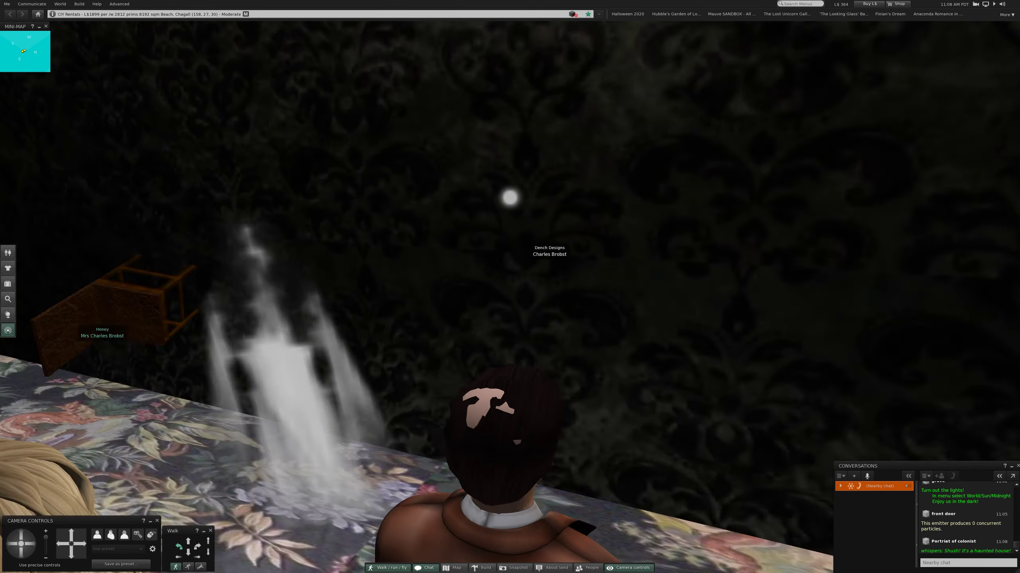
key(Left)
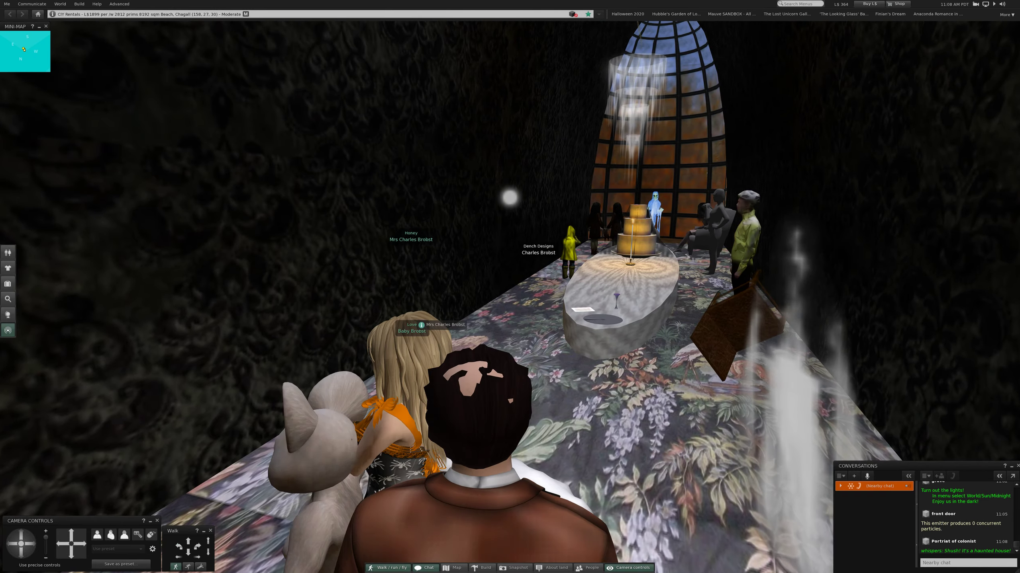
- Walk to the cake table and focus the camera on the woman in black
key(Up)
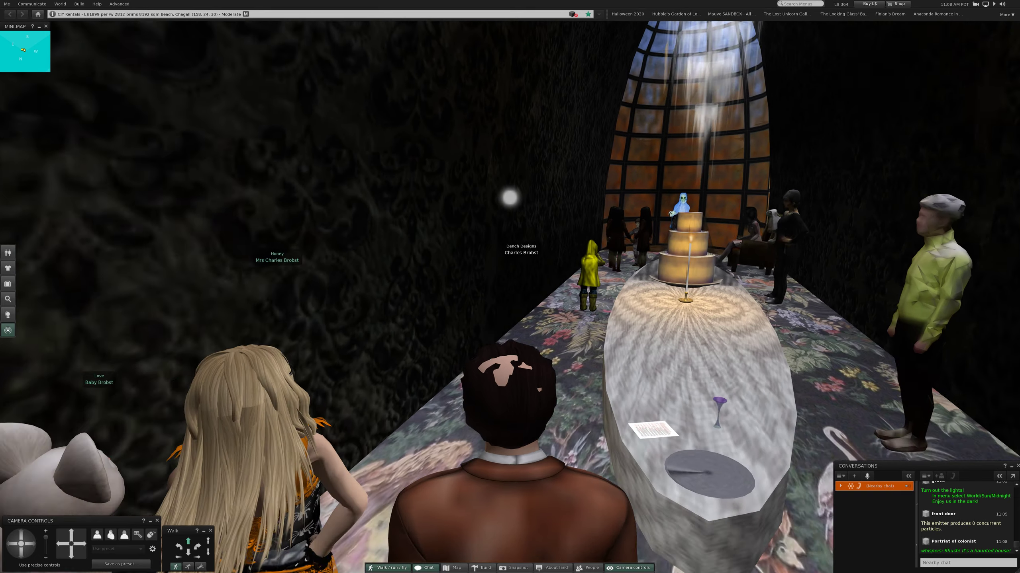
key(Right)
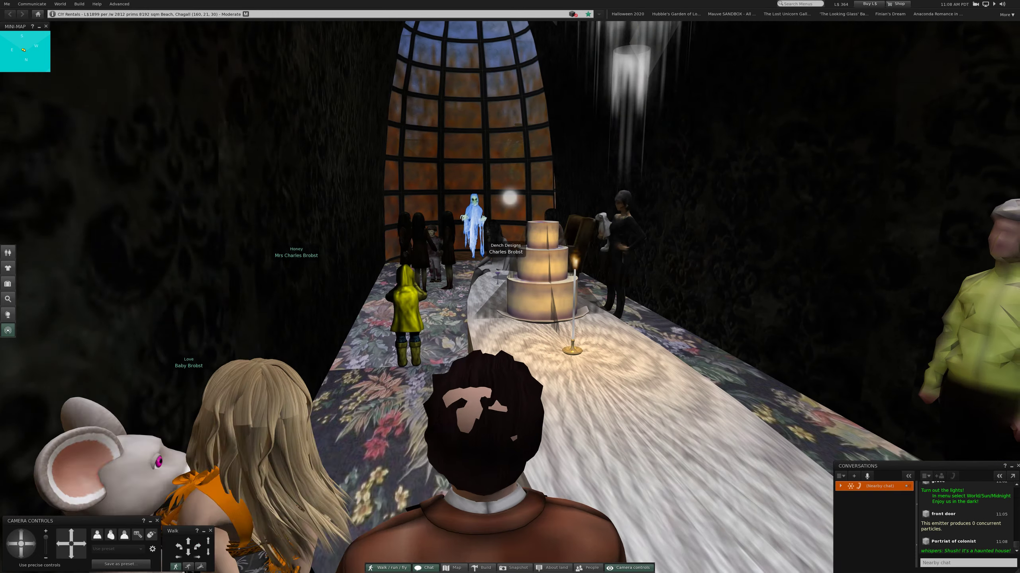
key(Right)
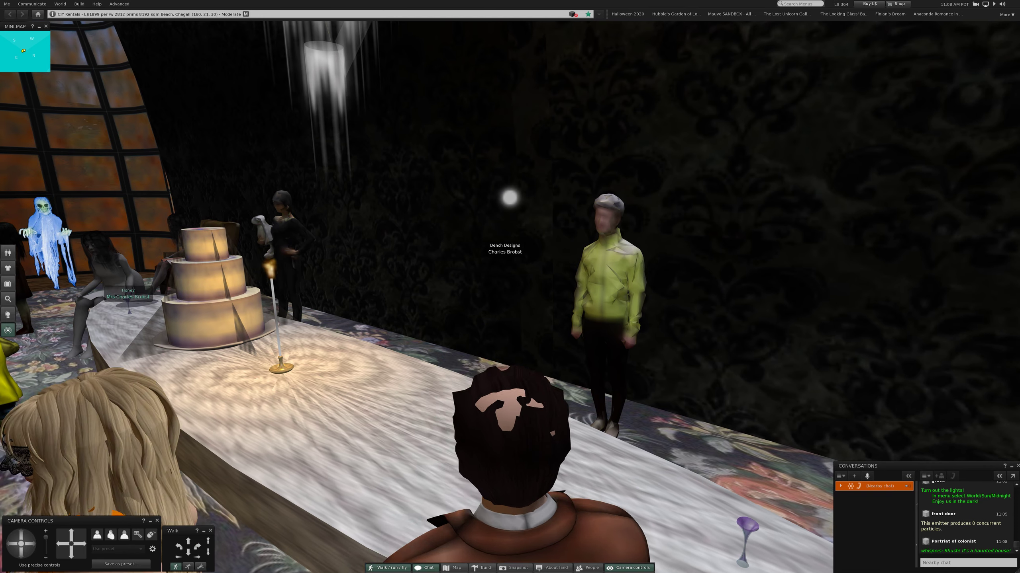
key(Up)
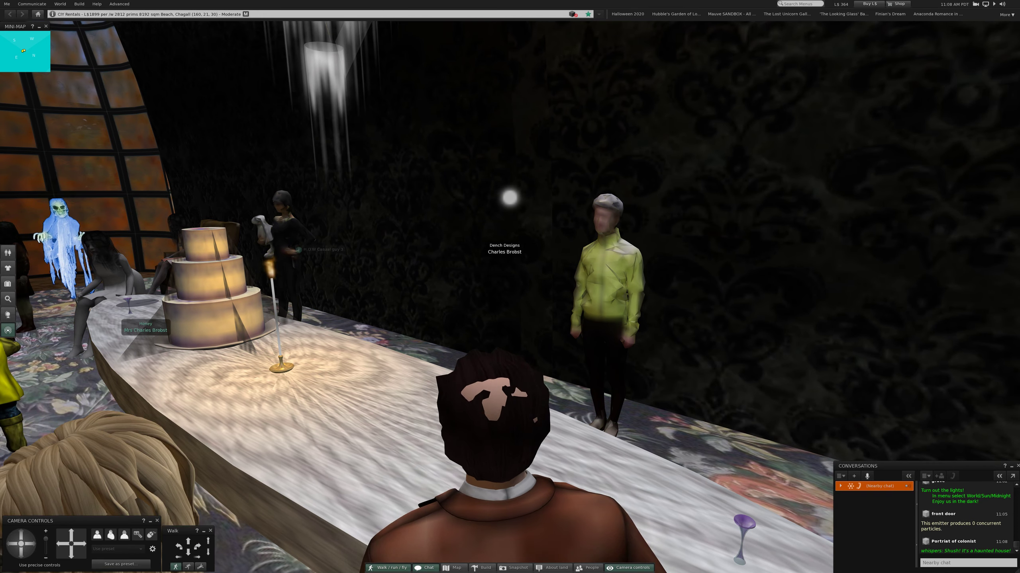
alt+click(282, 263)
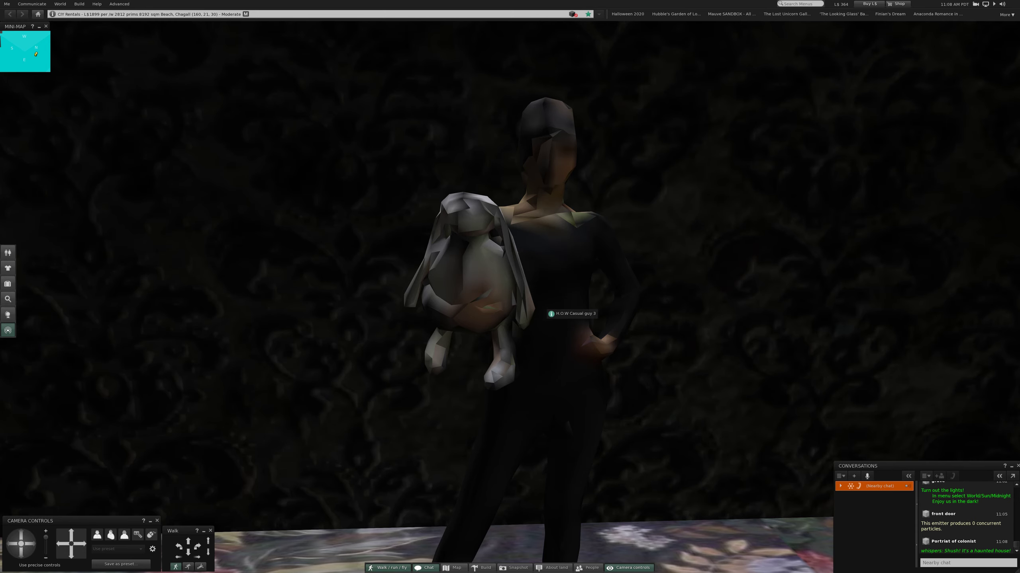
- Edit the bunny-holding figure and pull the view out to the house's glass dome
right_click(548, 302)
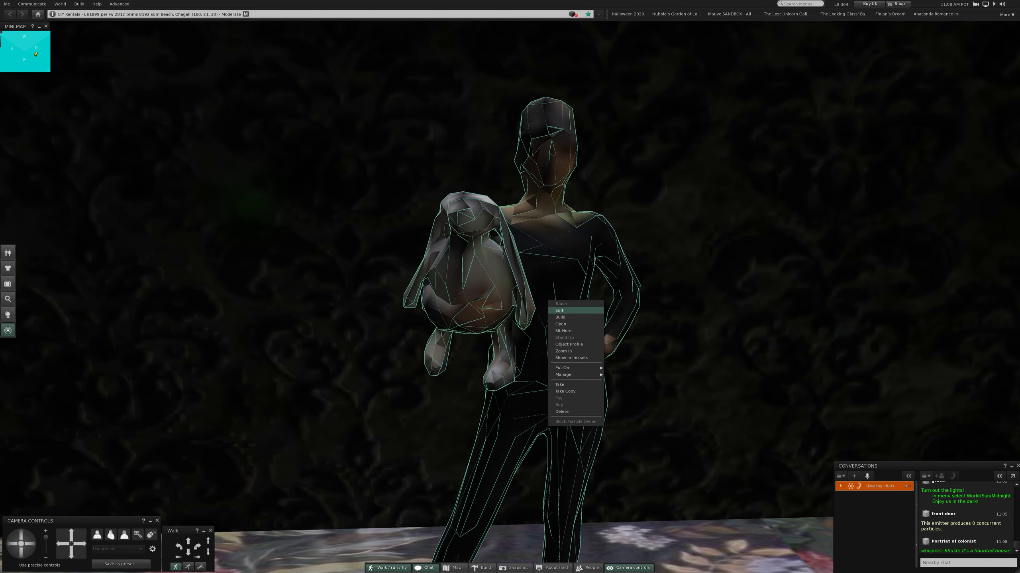
click(559, 310)
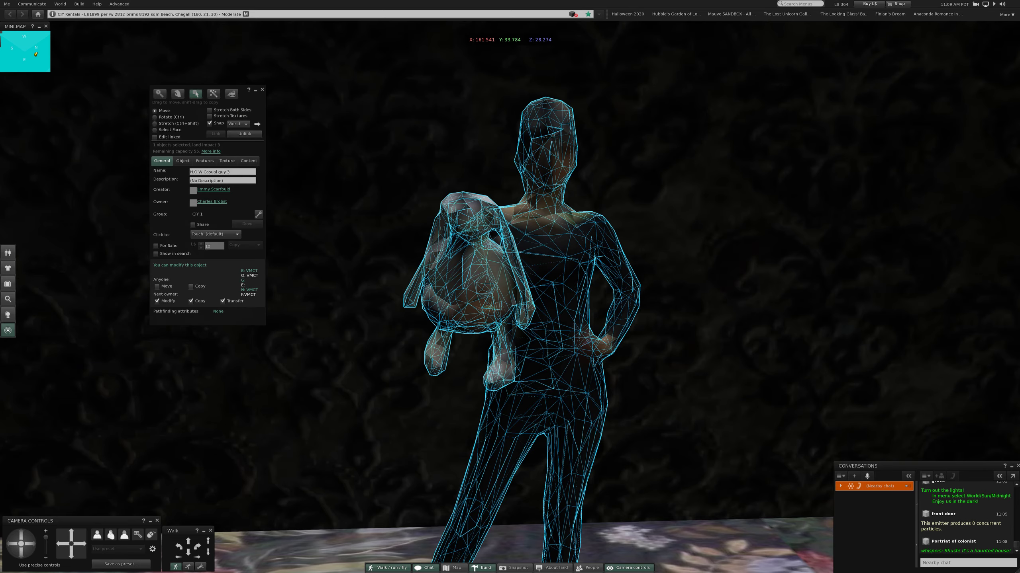
key(Escape)
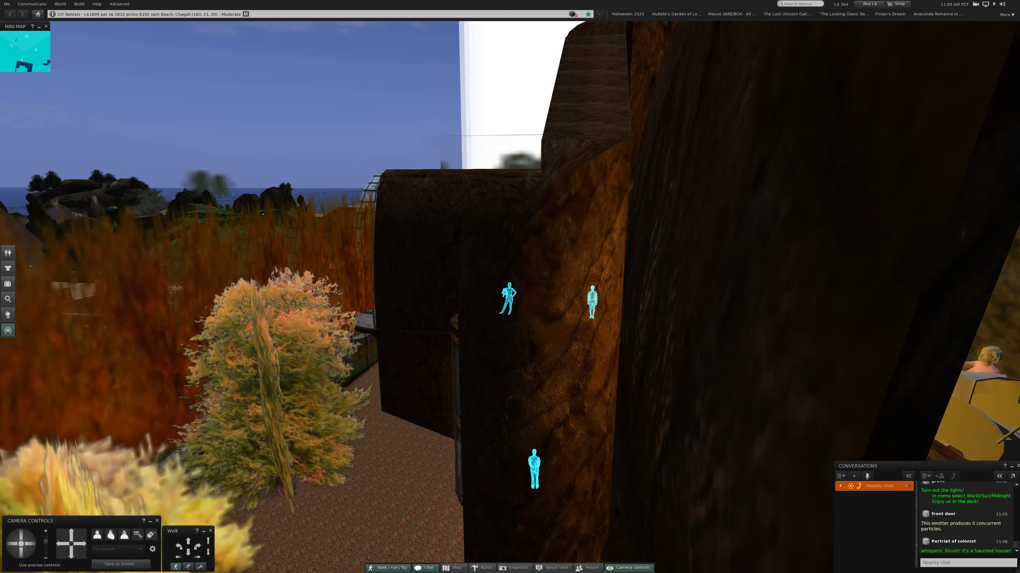
key(Down)
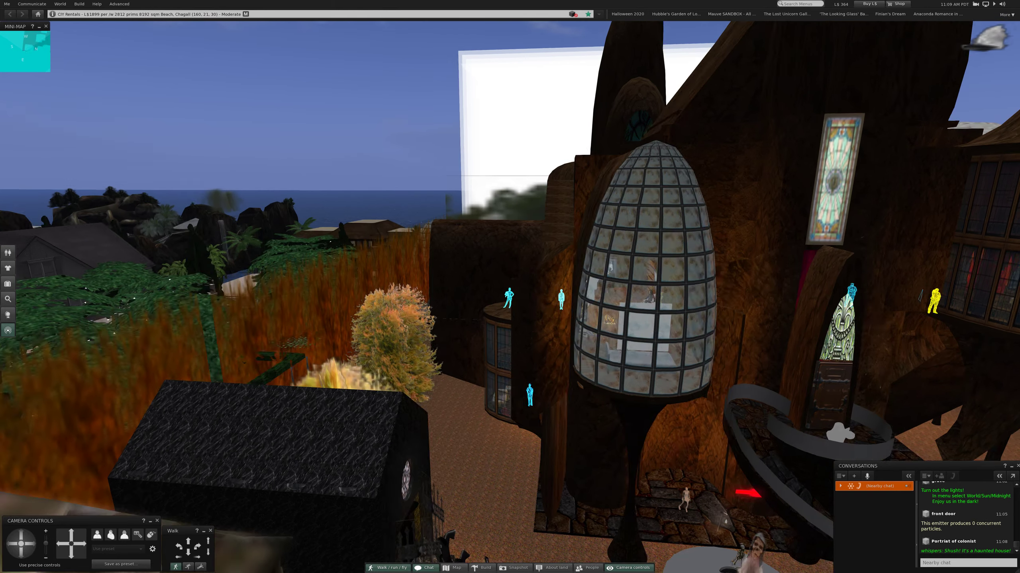
key(Up)
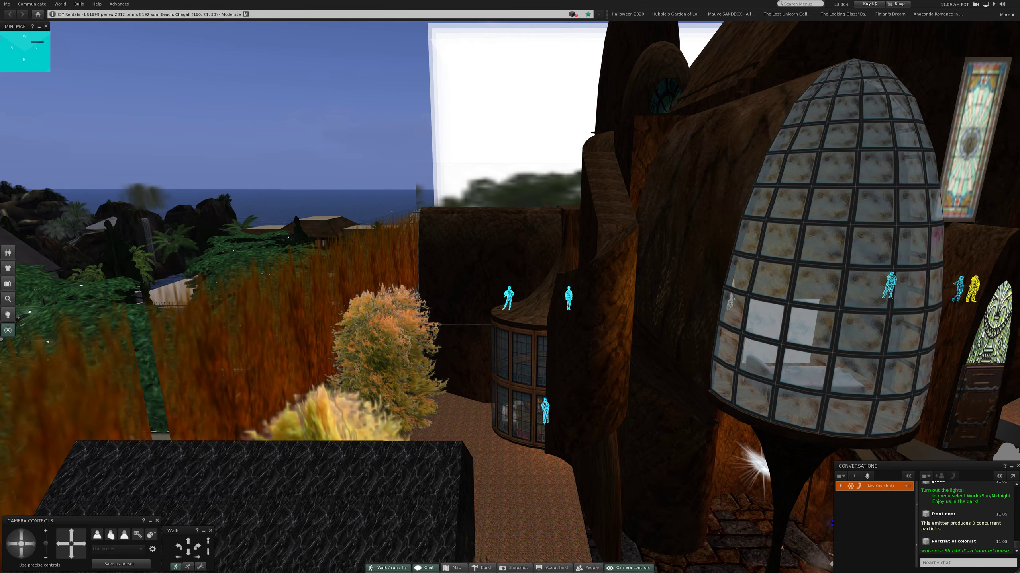
key(ctrl+3)
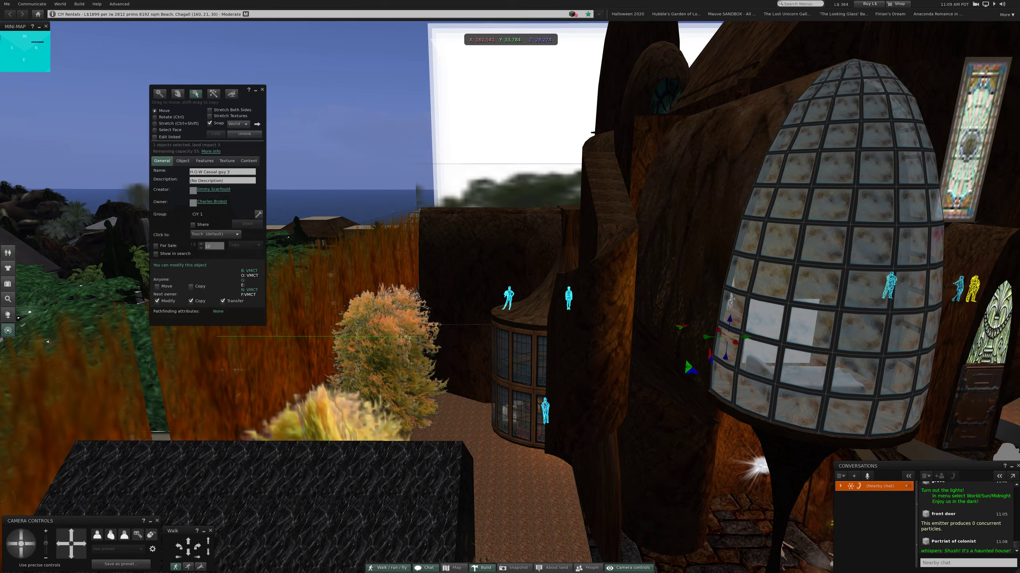
key(Escape)
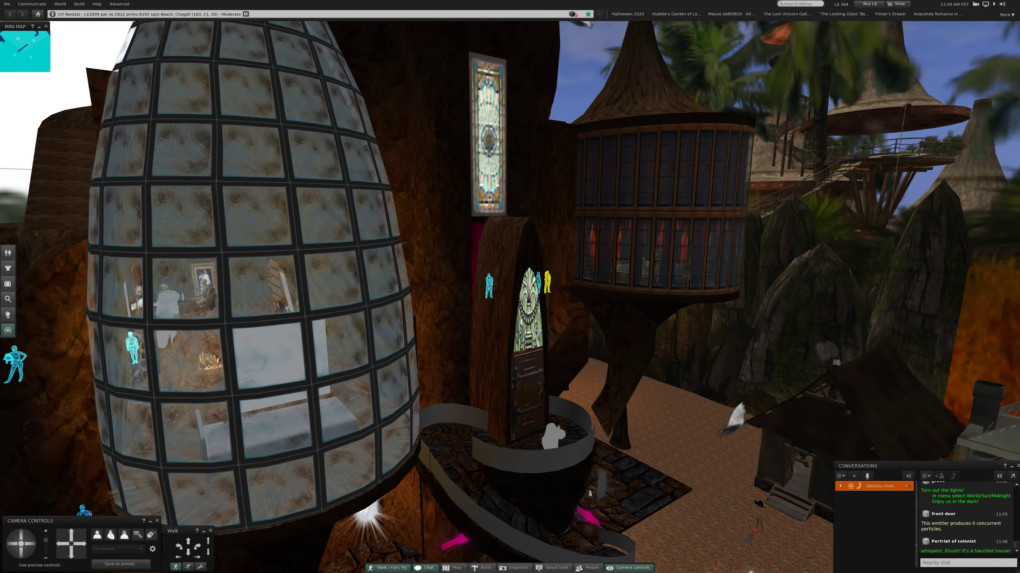
key(ctrl+3)
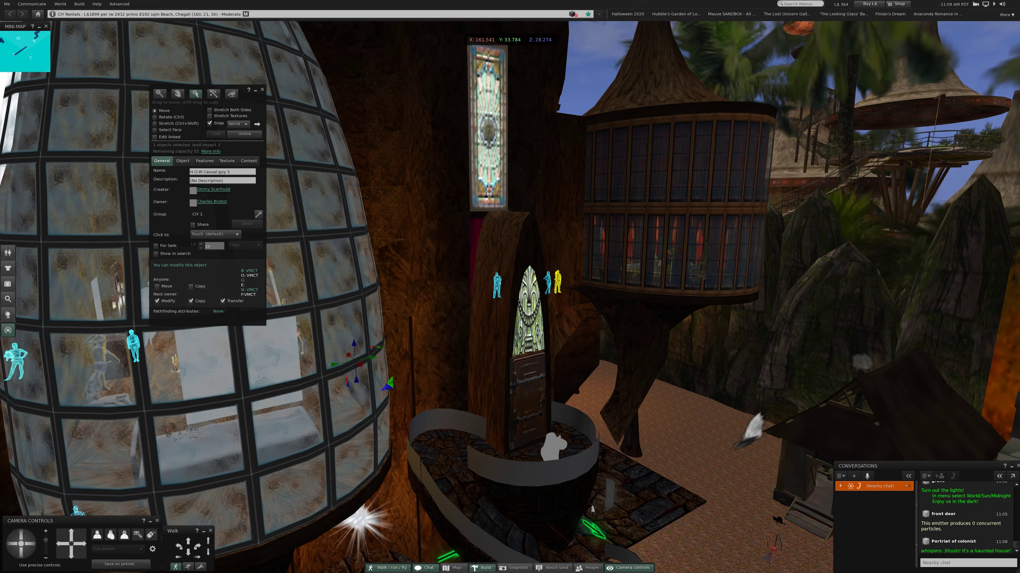
- Select the haunted house linkset, deselect it, close Build, and reset the camera
click(447, 239)
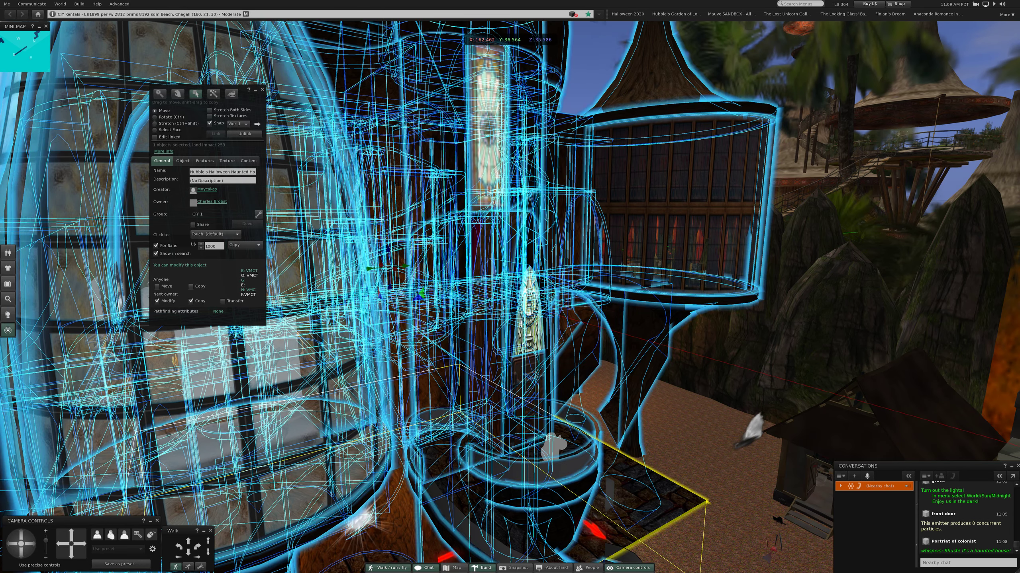
key(Escape)
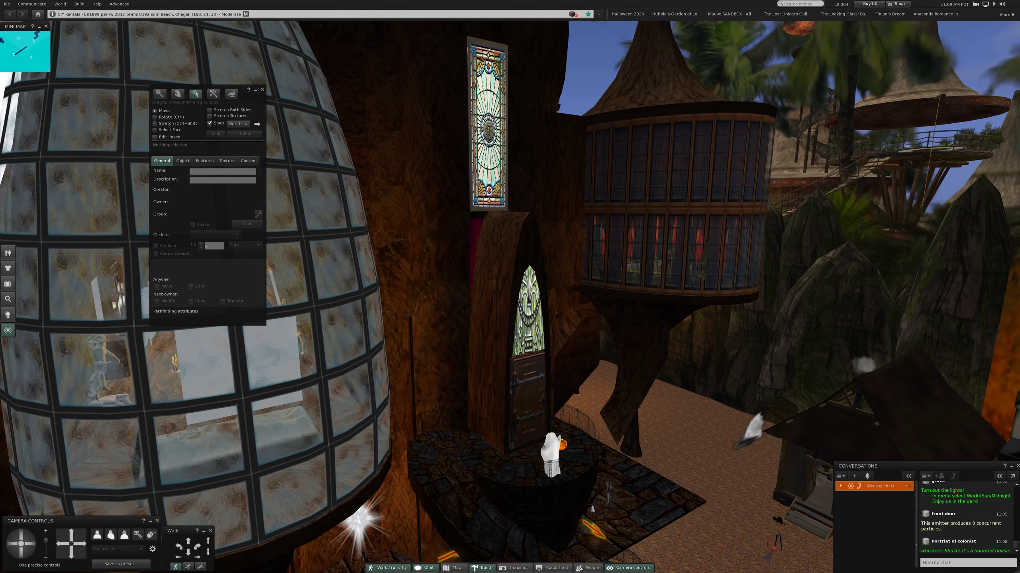
drag(510, 319, 557, 303)
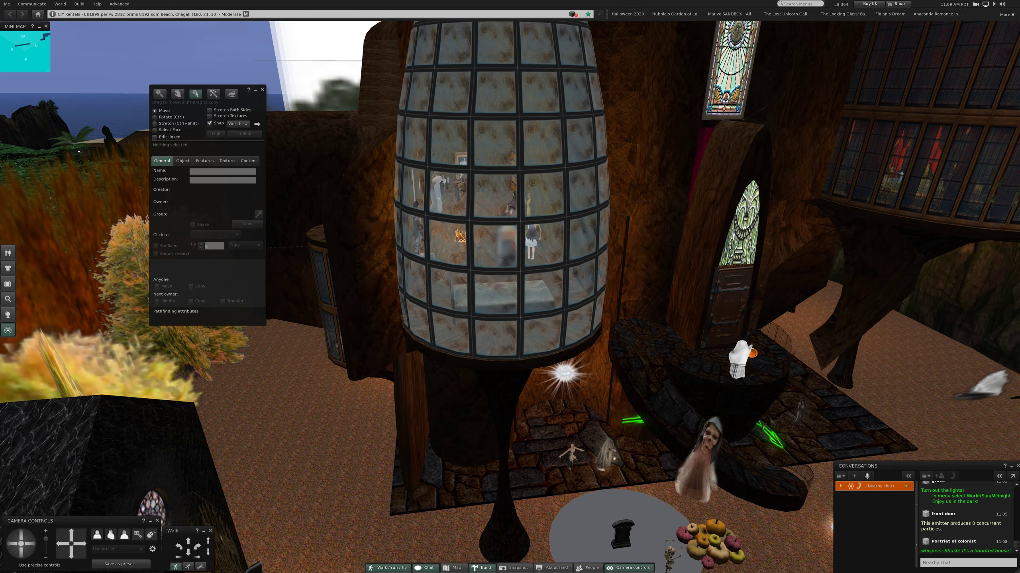
key(Escape)
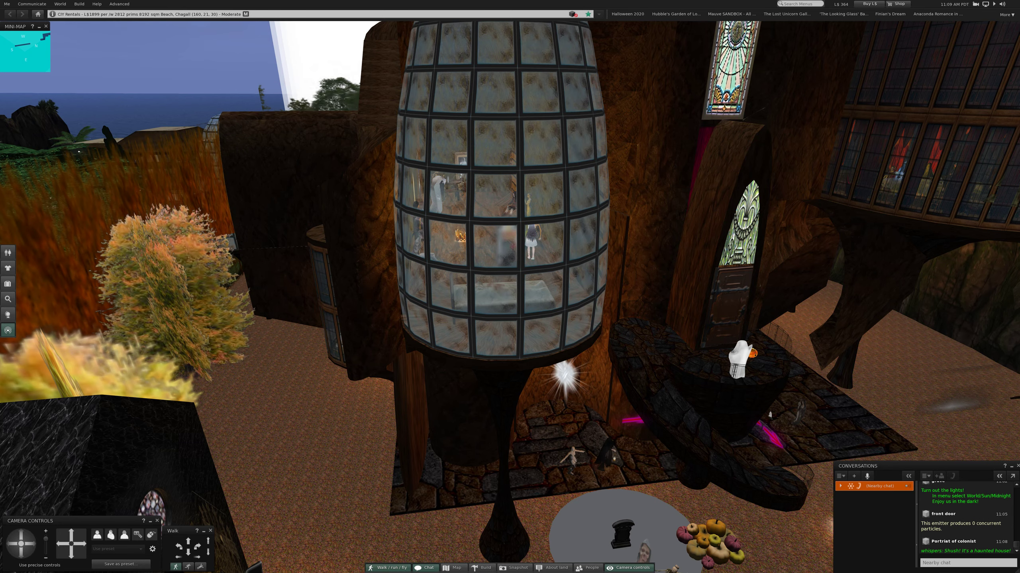
key(Escape)
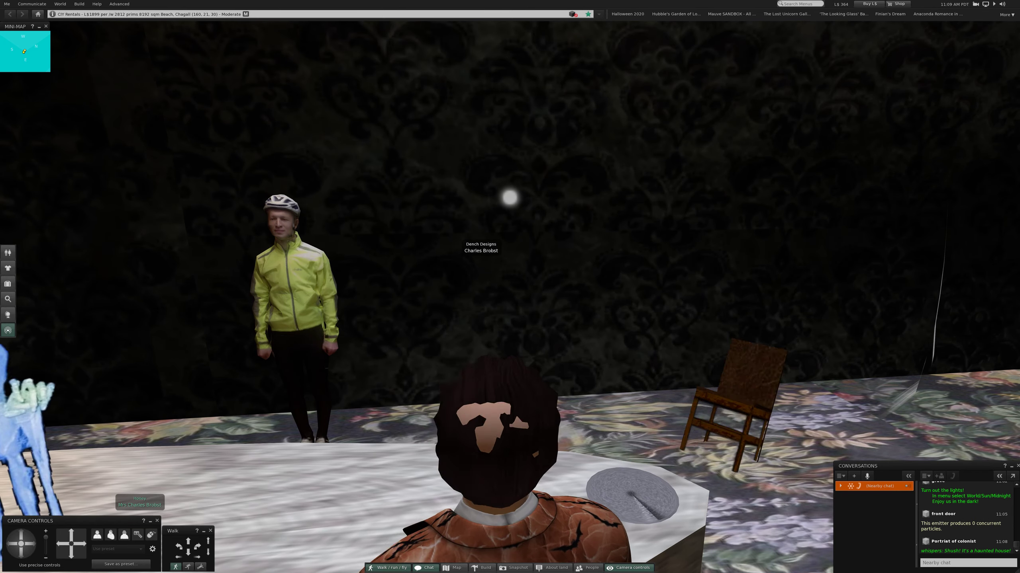
- Turn toward the cake and Christmas tree and walk down the aisle
key(Left)
key(Left)
key(Left)
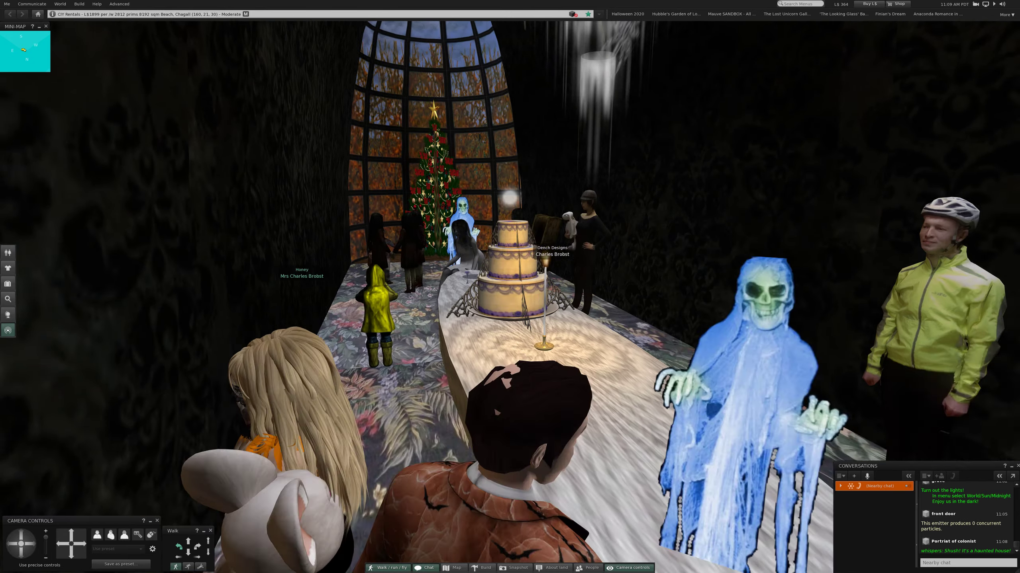
key(Left)
key(Left)
key(Left)
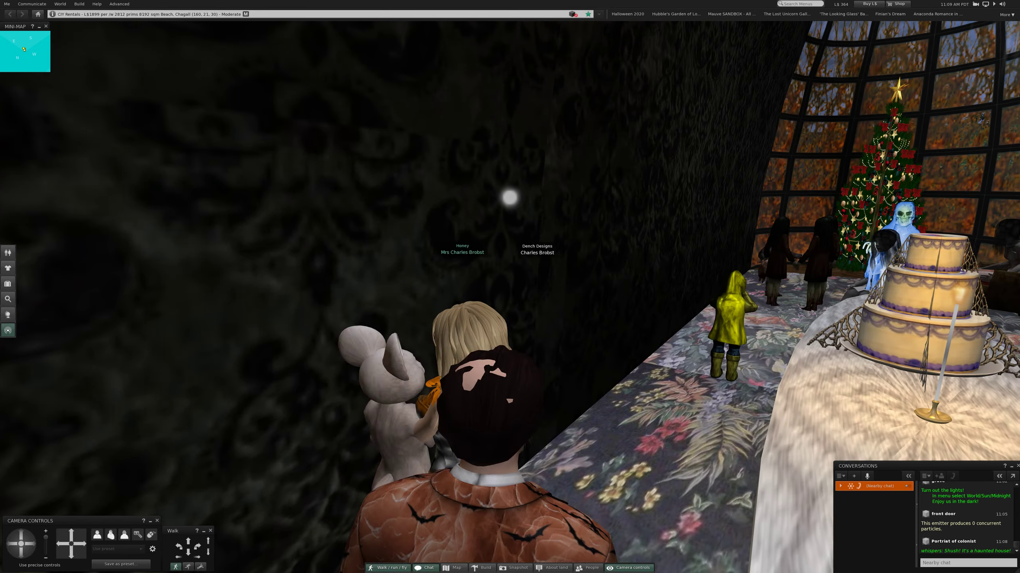
key(Right)
key(Right)
key(Right)
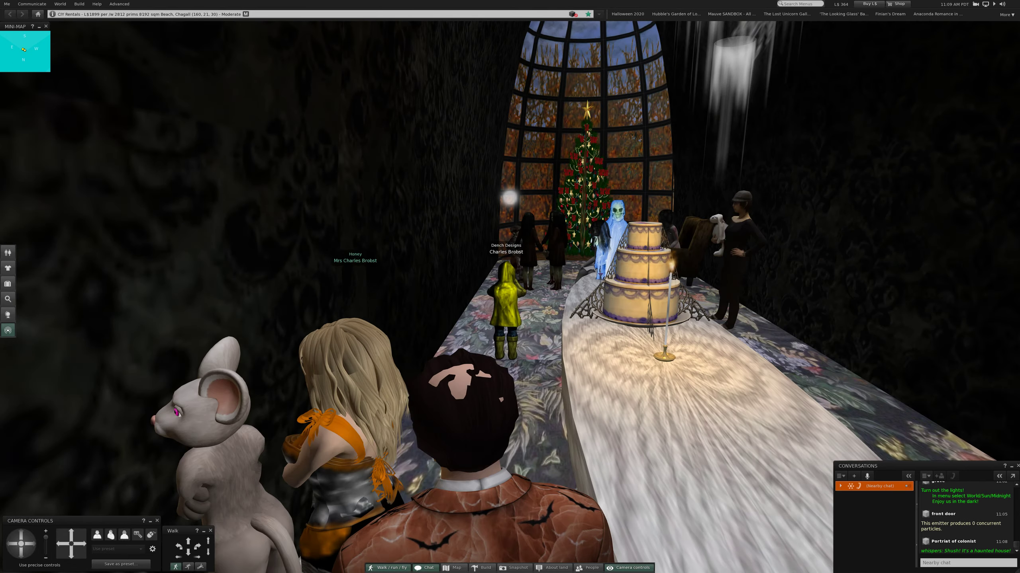
key(Up)
key(Up)
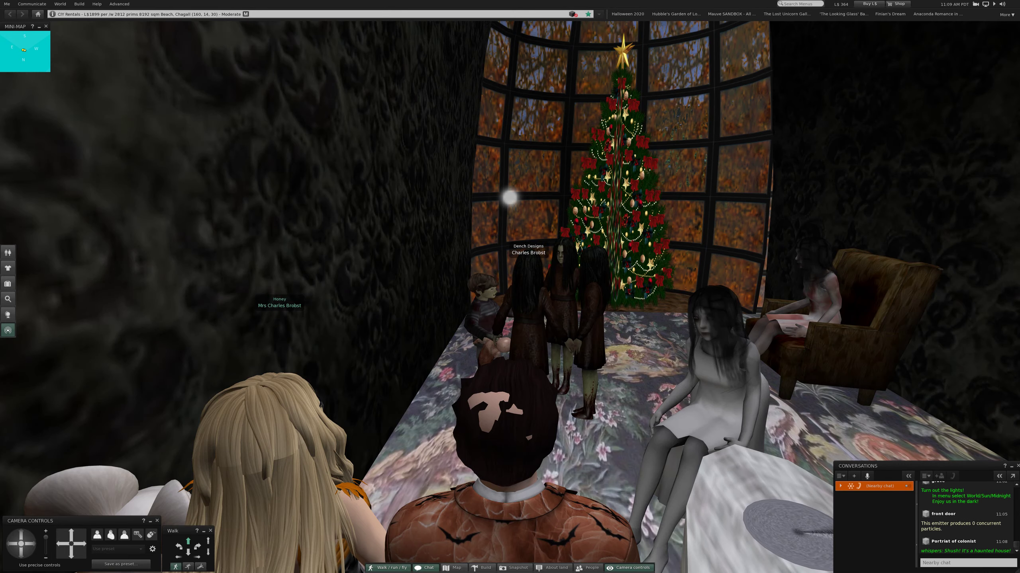
- Look toward the armchair, then focus the camera on the bunny-holding woman
key(Right)
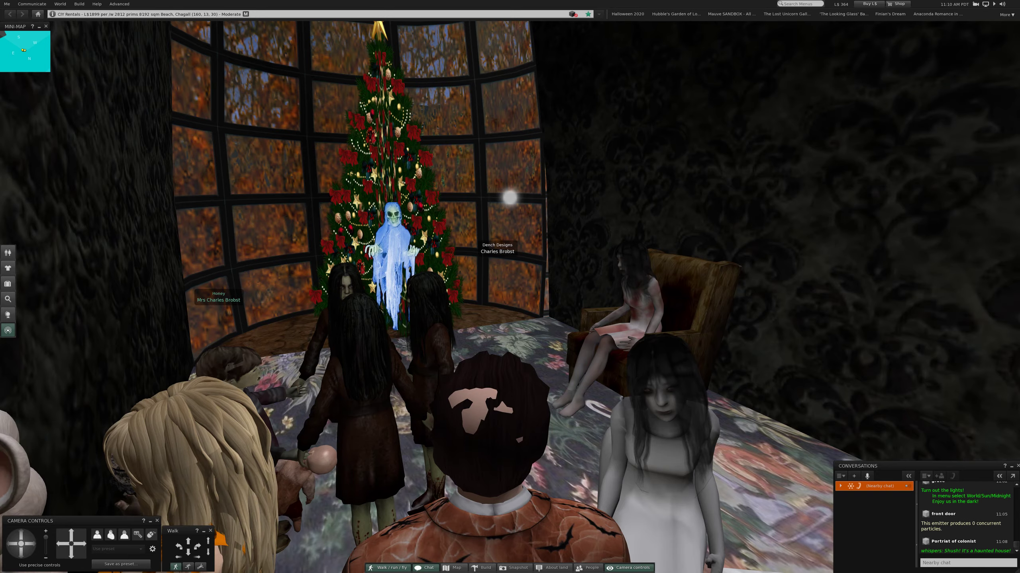
key(Right)
key(Right)
key(Right)
key(Right)
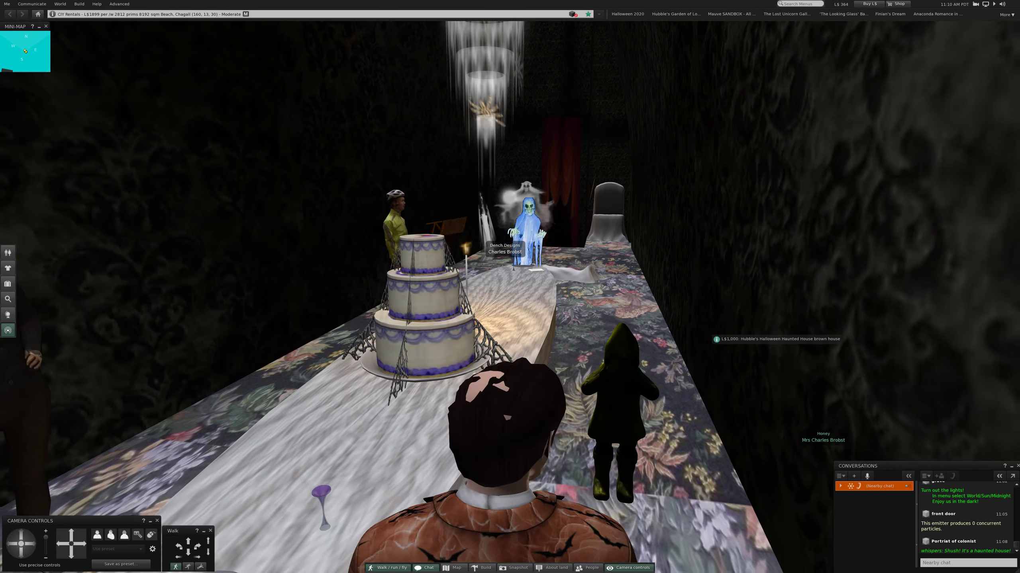
key(Left)
key(Left)
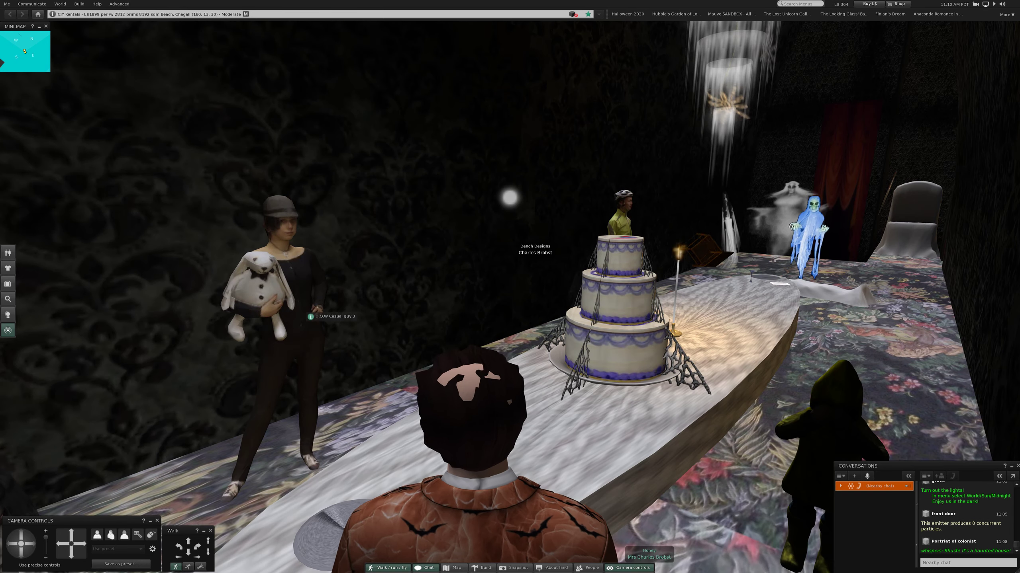
alt+click(304, 311)
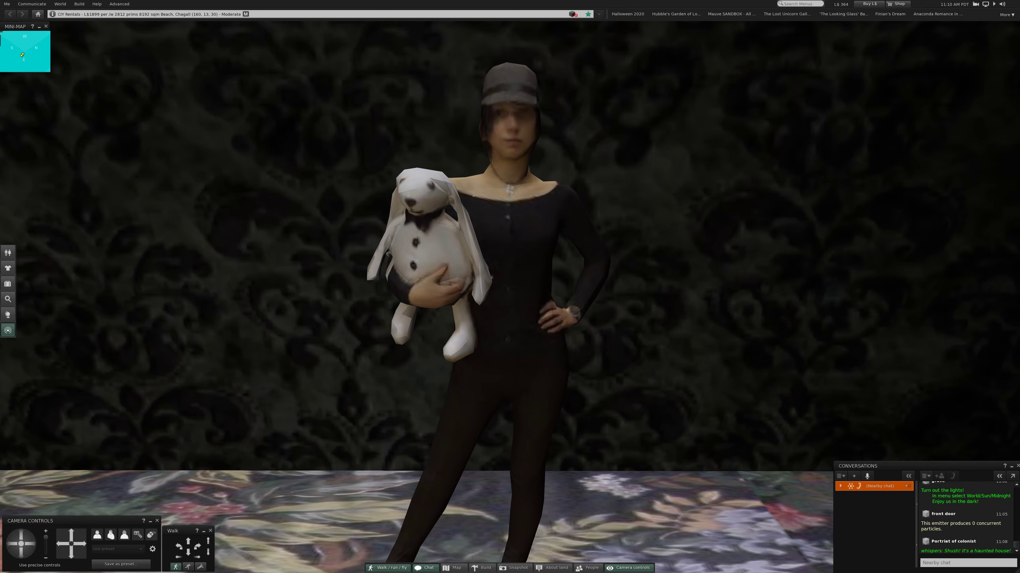
- Reset the camera twice, ending behind the avatar beside the yellow-coated child
key(Escape)
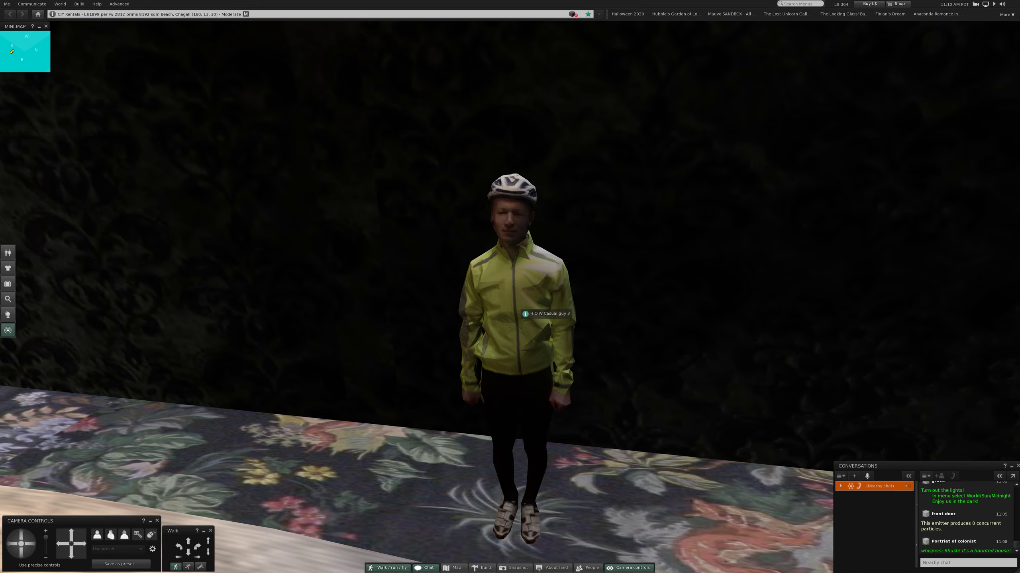
key(Escape)
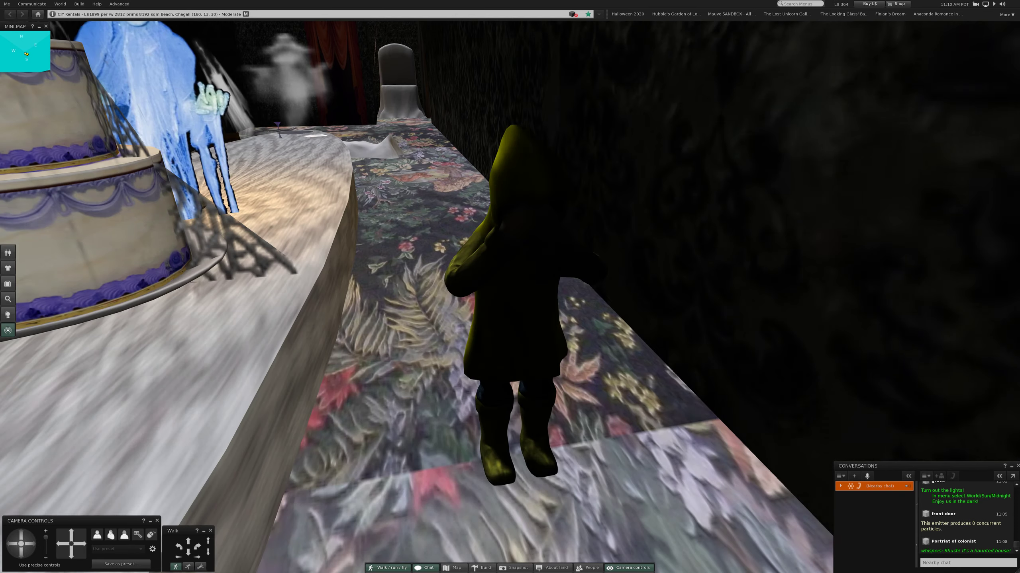
- Look back at the cake, reset the camera, then walk along the table into the curtain
key(Up)
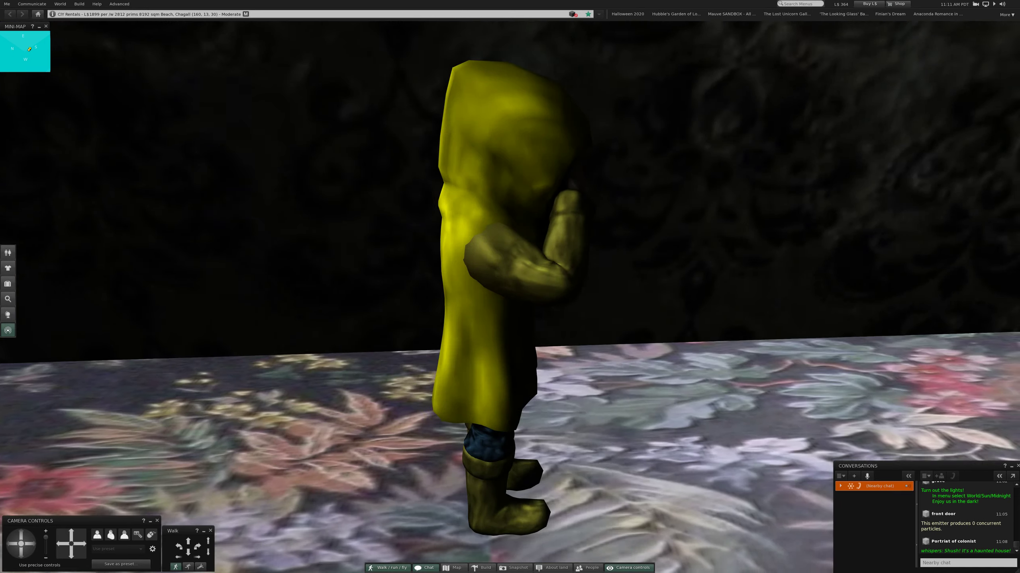
key(Left)
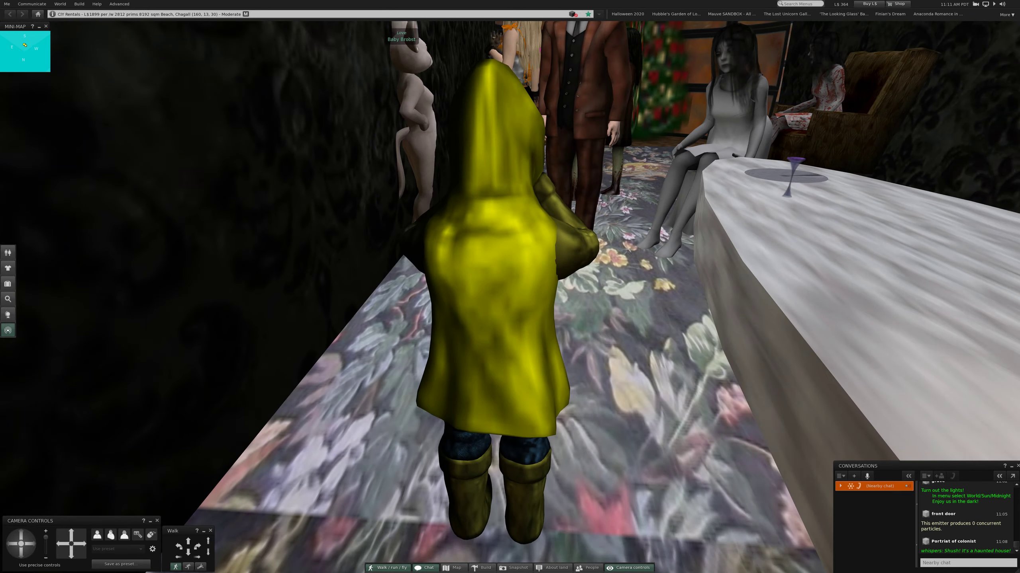
key(Left)
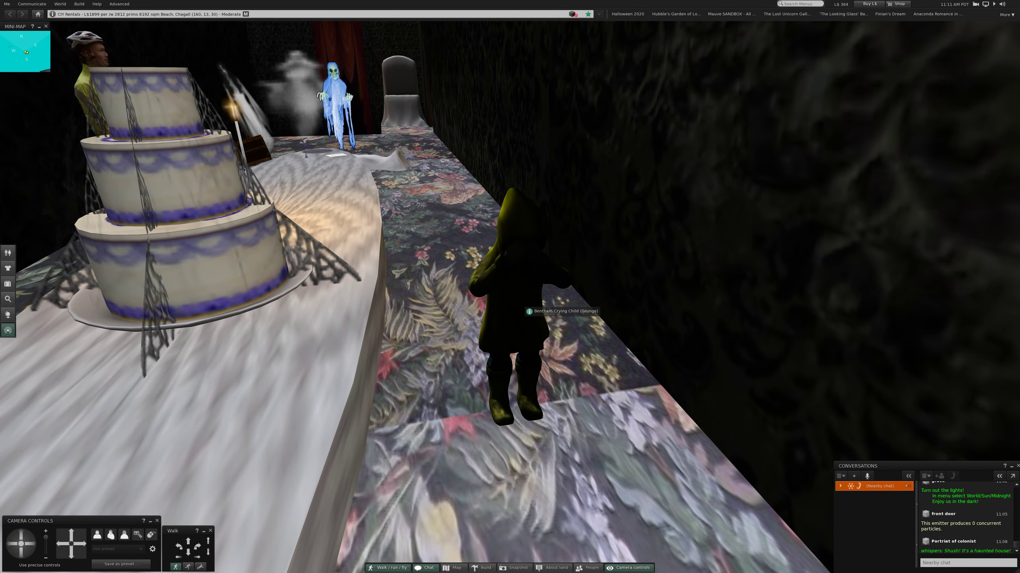
key(Escape)
key(Up)
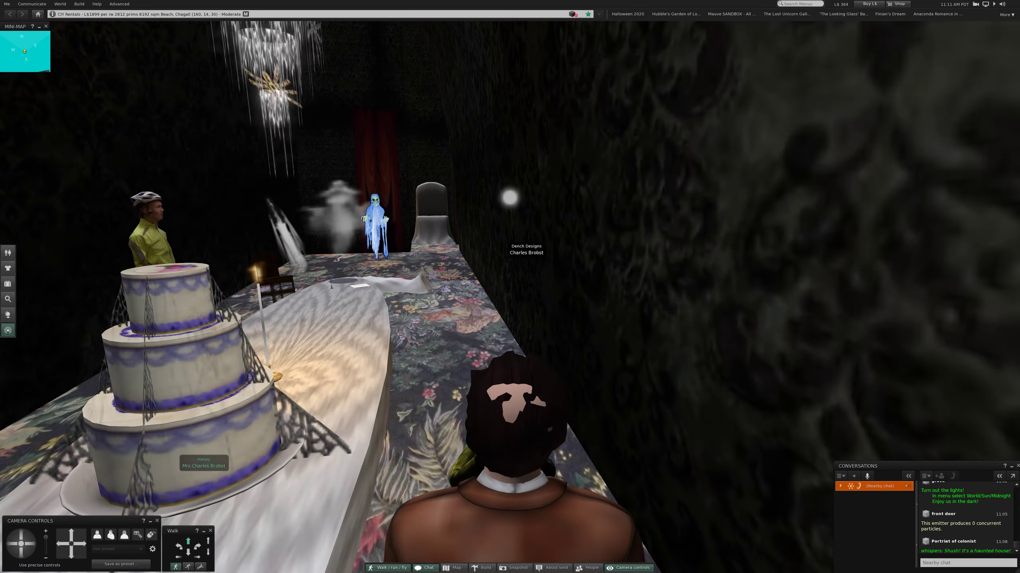
key(Up)
key(Up)
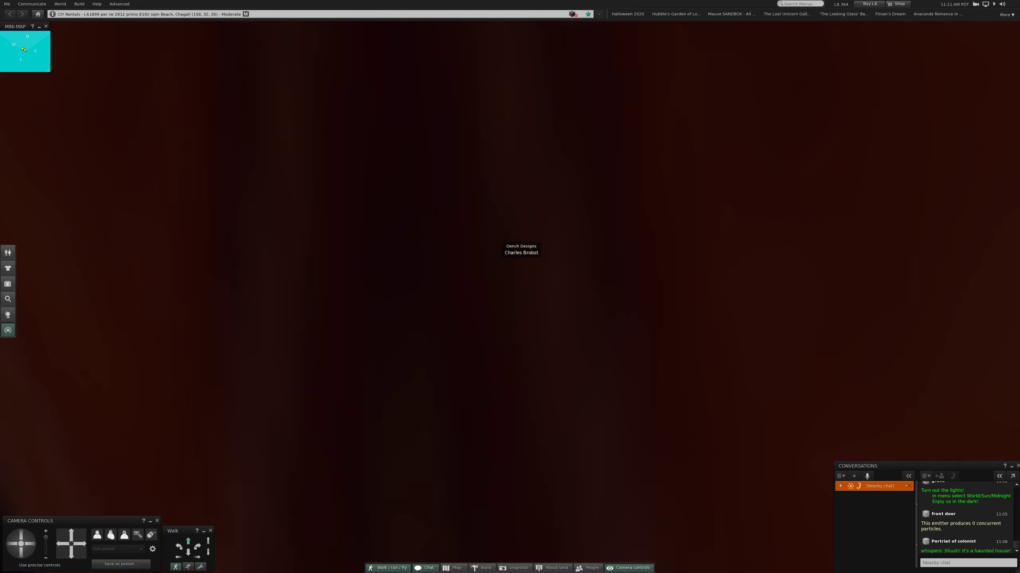
- Pass through the cave passage and curtained doorway into the orange-patterned corridor
key(Up)
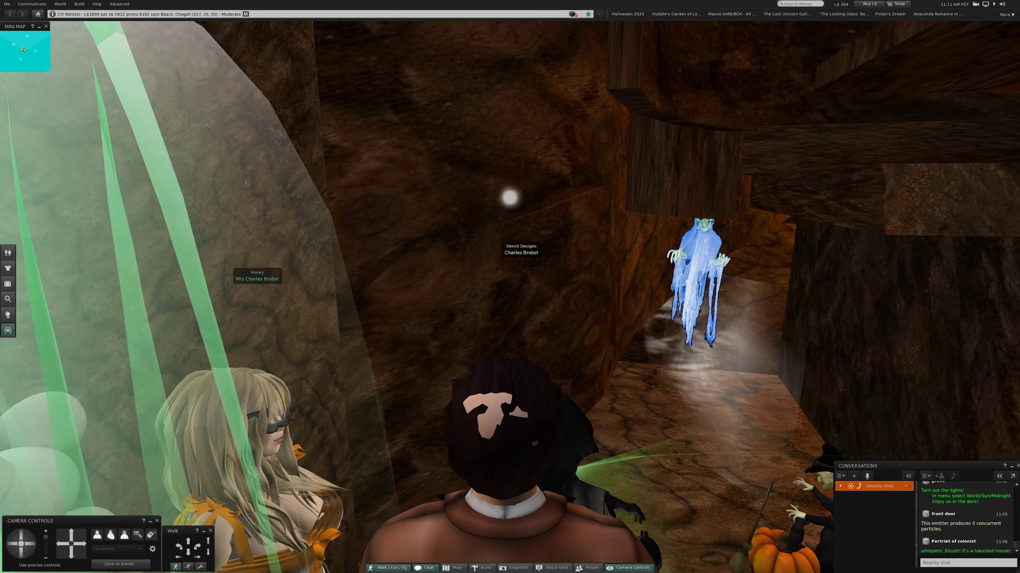
key(Right)
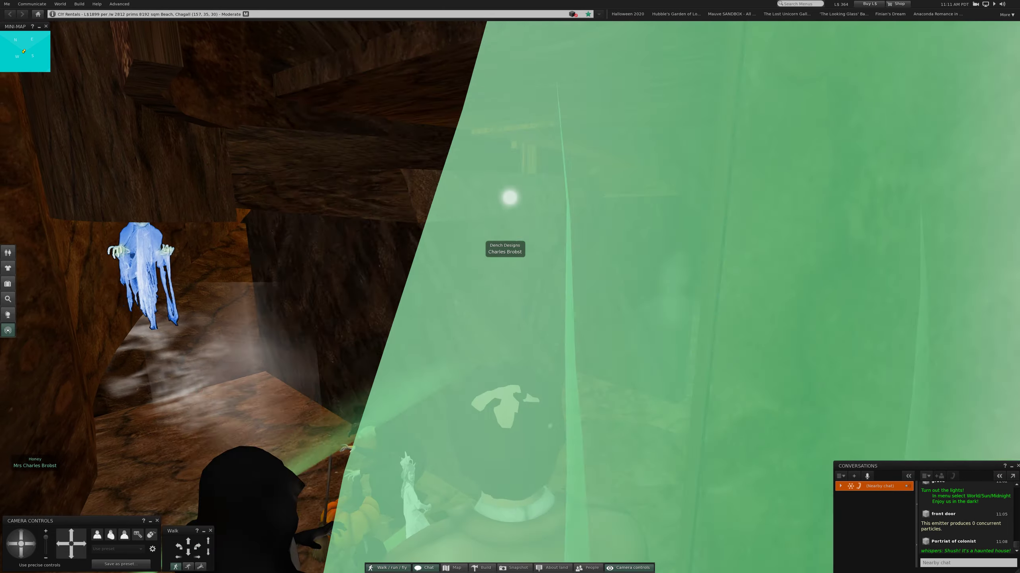
key(Right)
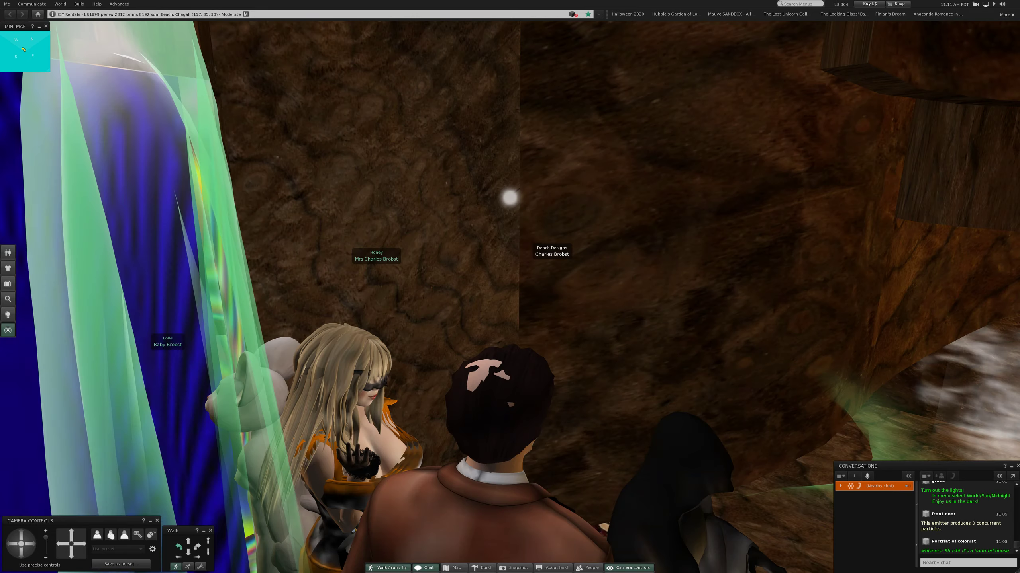
key(Up)
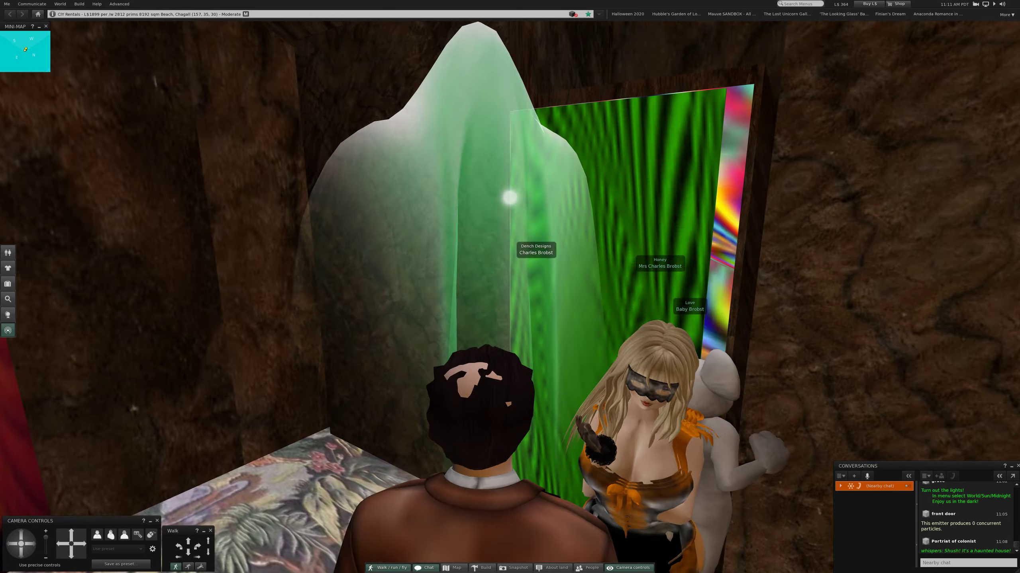
key(Right)
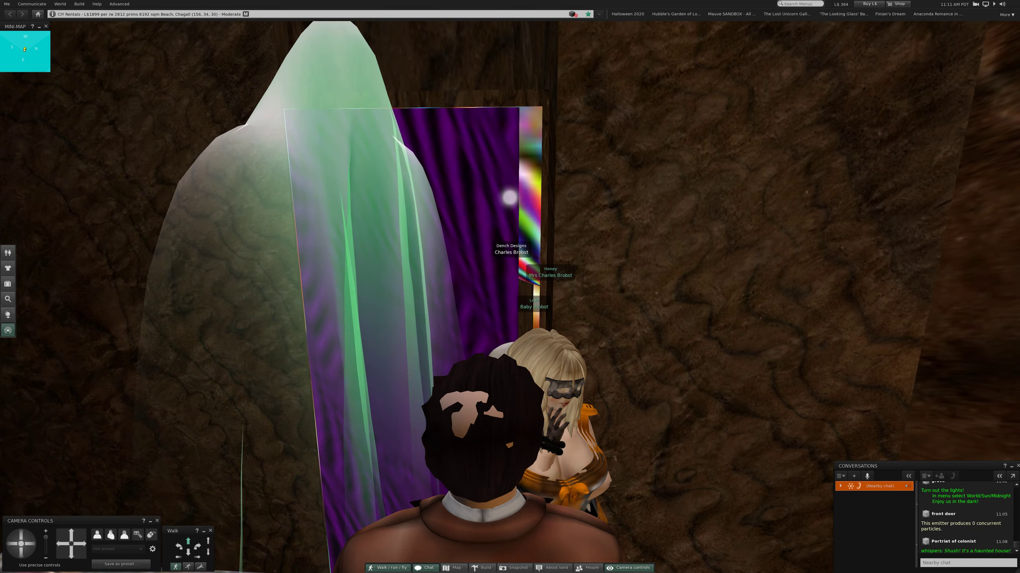
key(Up)
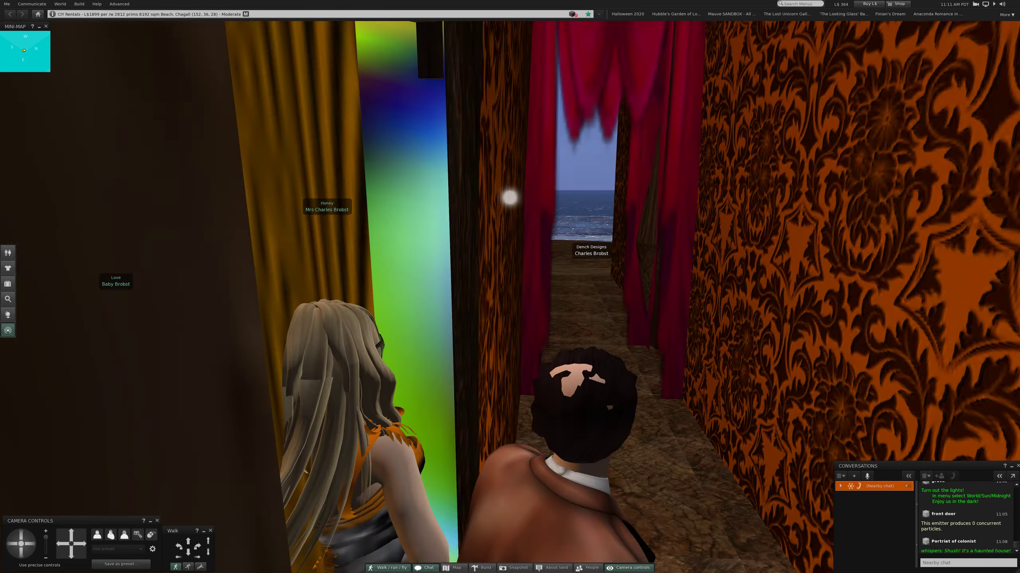
- Look around the bedroom's table and cabinet, then walk past the masked avatar
key(Up)
key(Right)
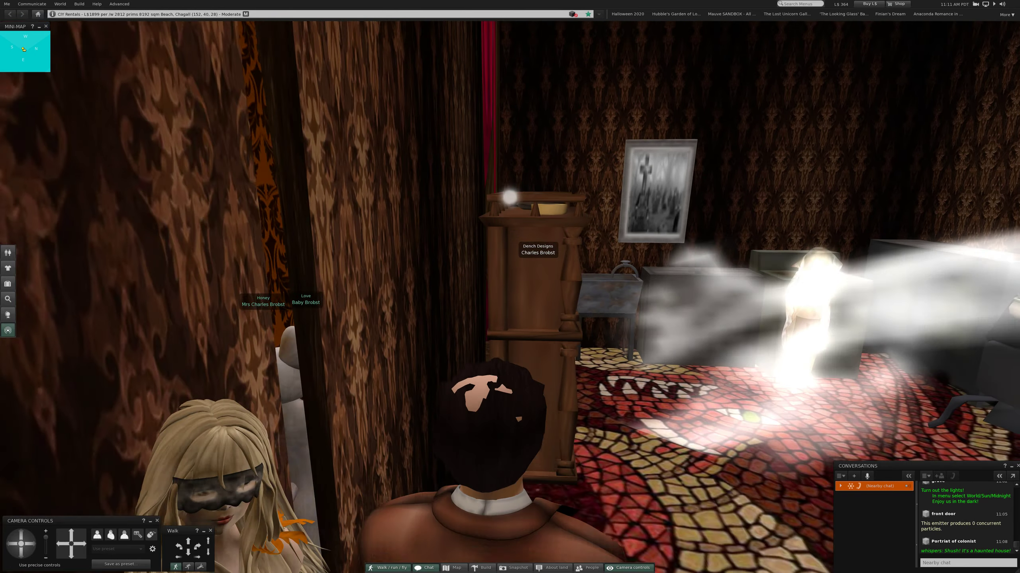
key(Left)
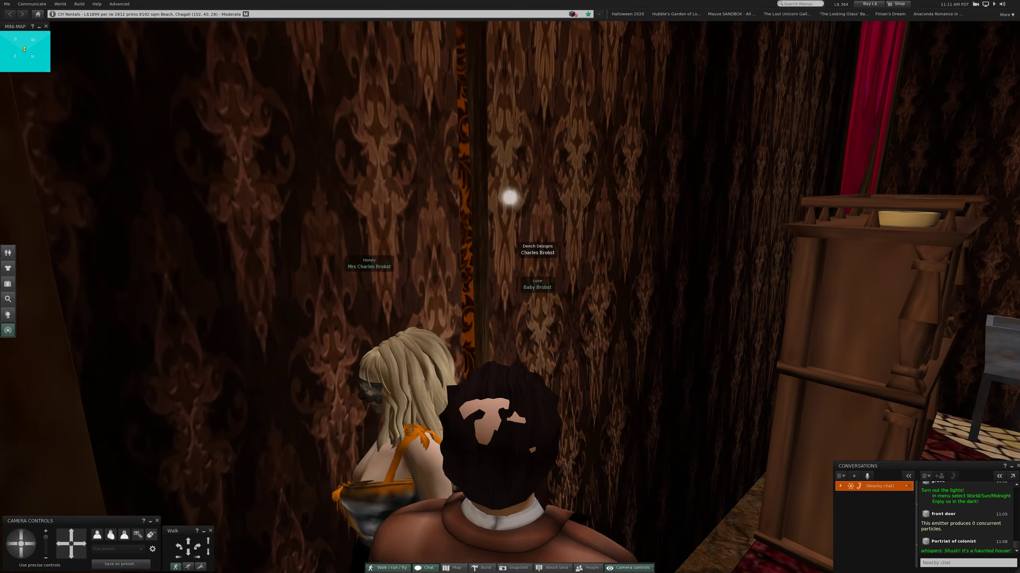
key(Right)
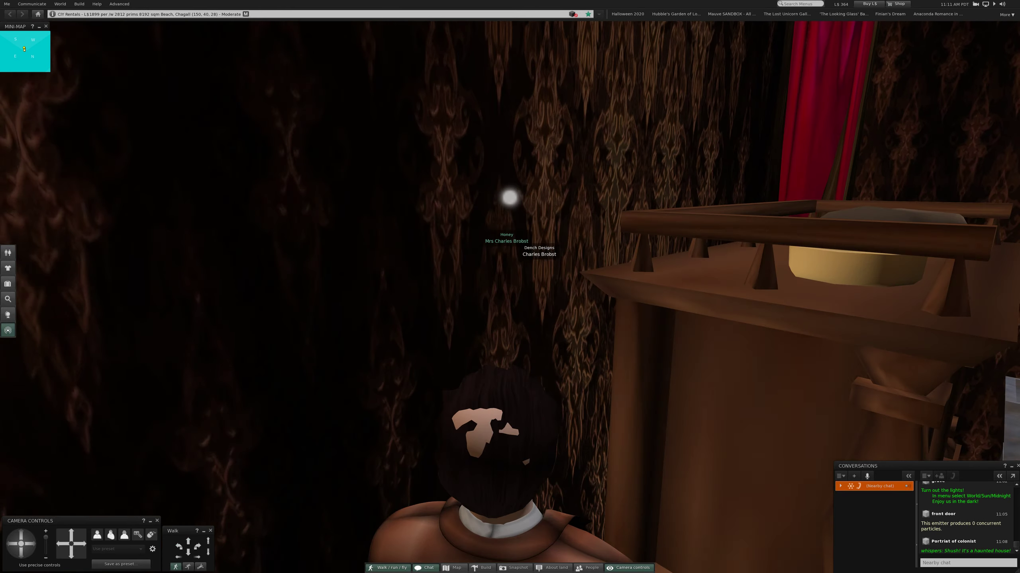
key(Left)
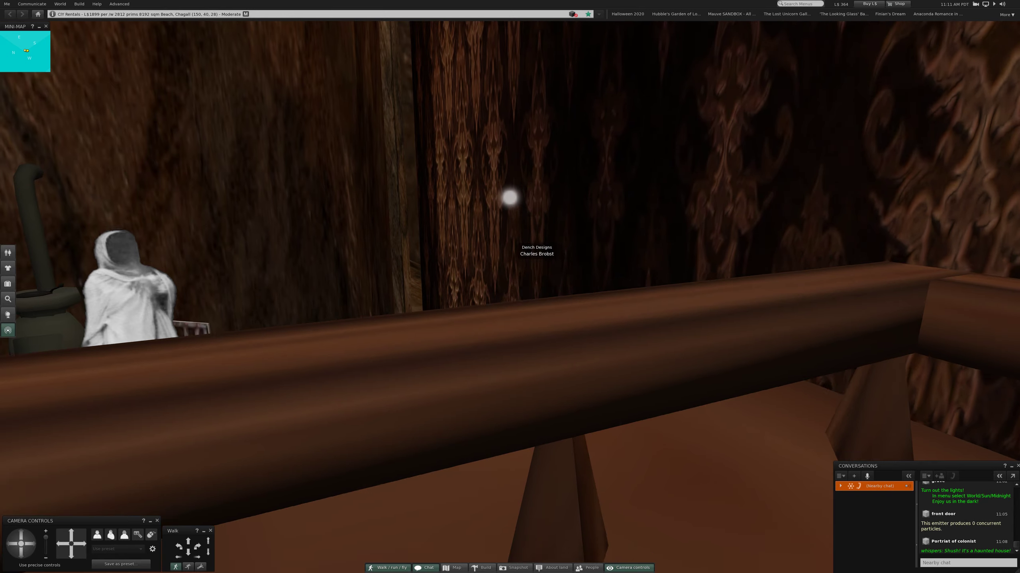
key(Right)
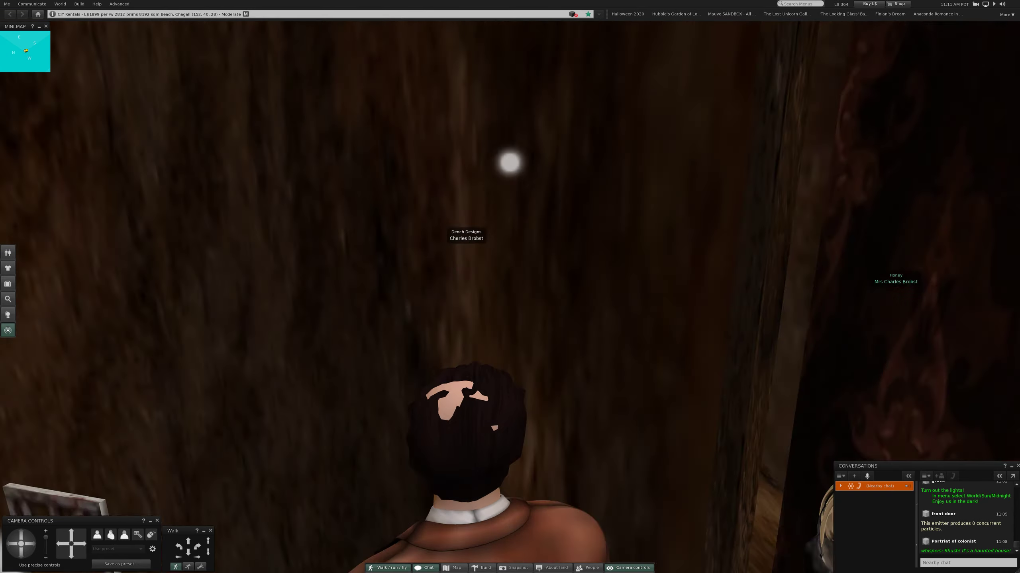
key(Right)
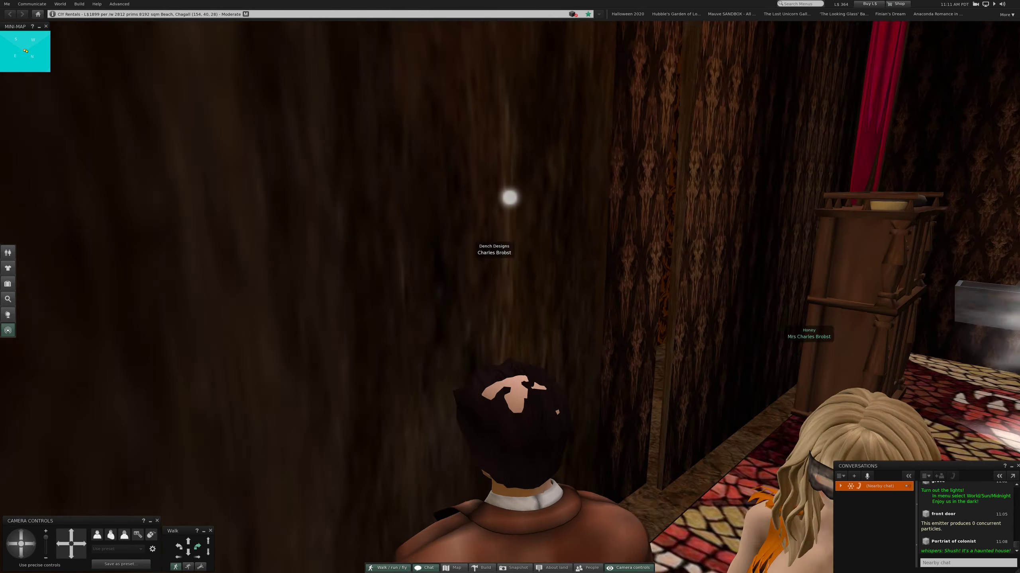
key(Up)
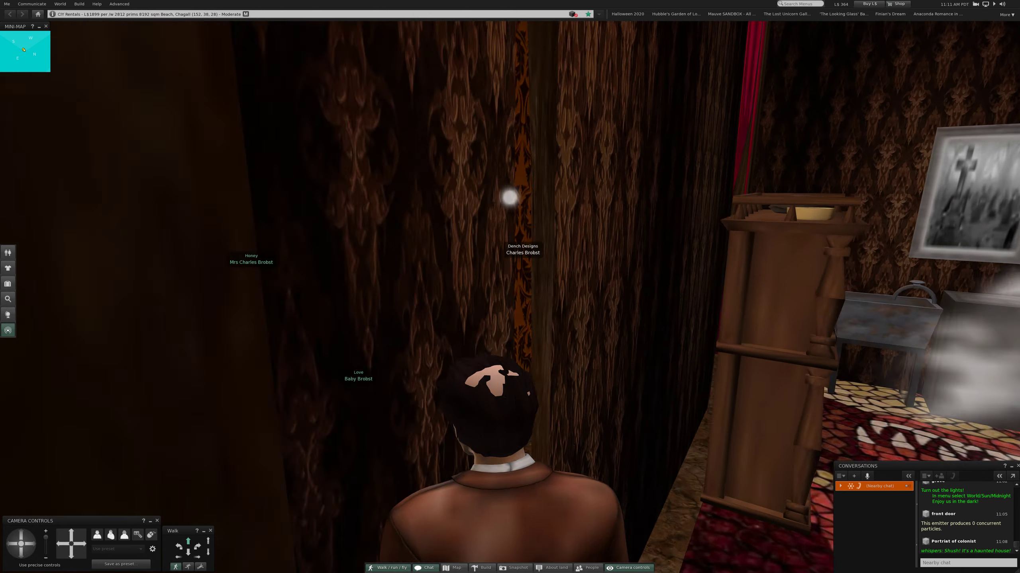
- Cross the sink room and red curtains to follow the companions into the orange room
key(Right)
key(Up)
key(Right)
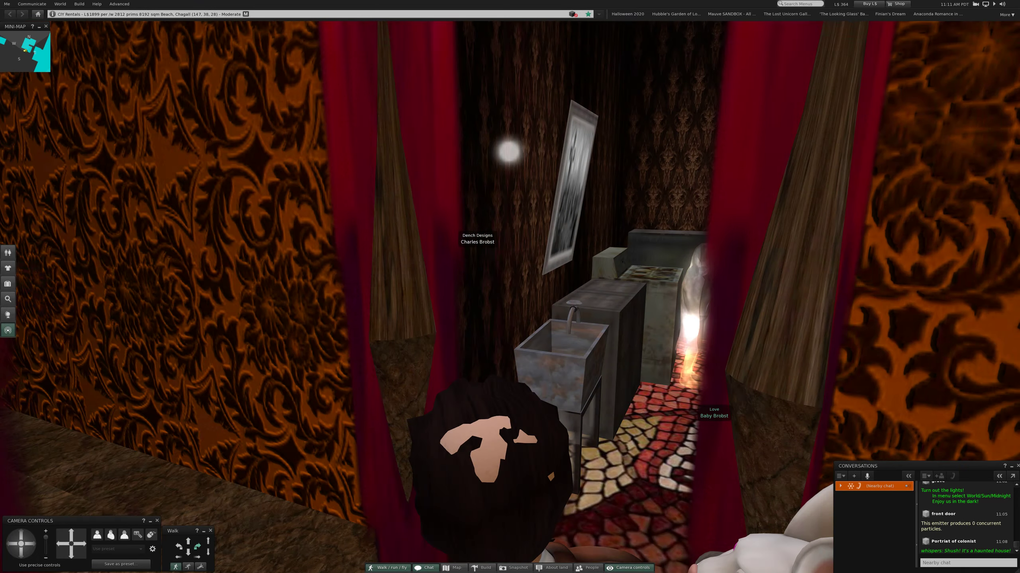
key(Left)
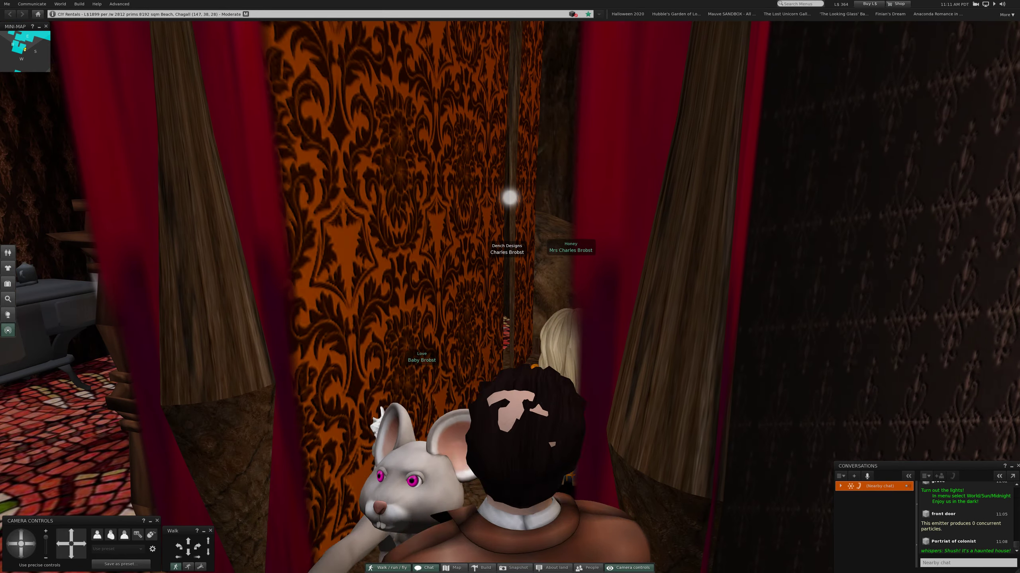
key(Up)
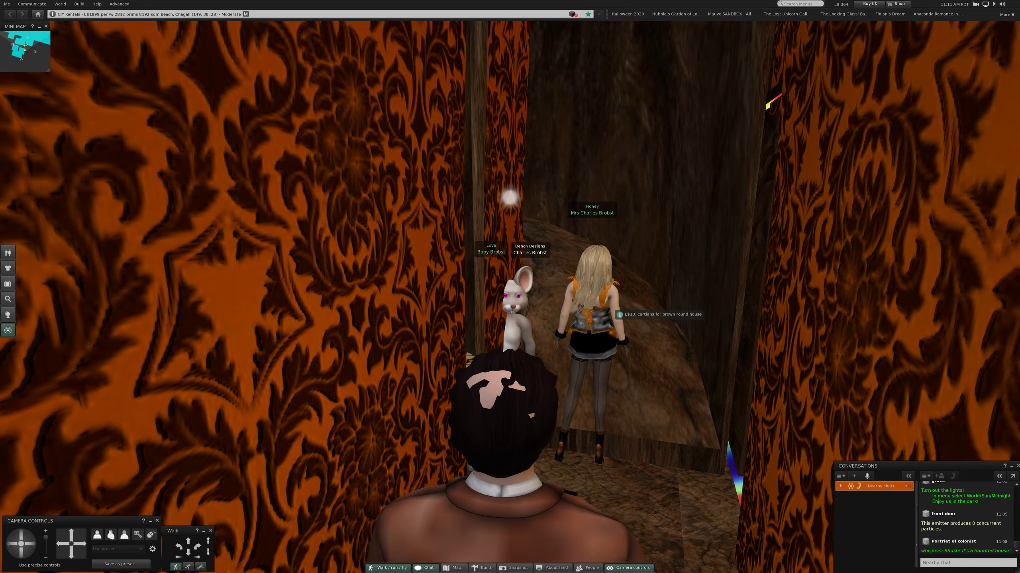
key(Up)
key(Up)
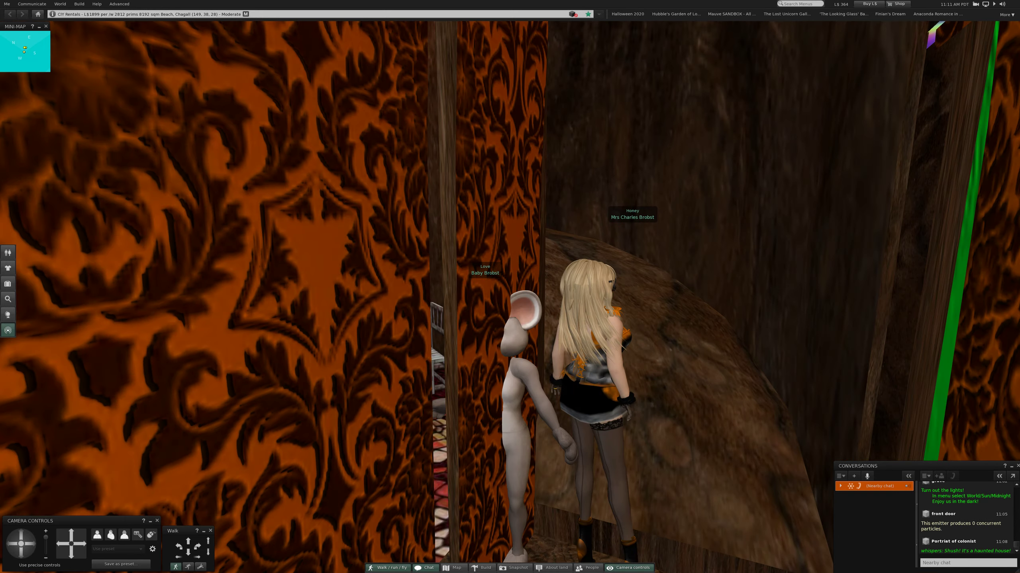
key(Up)
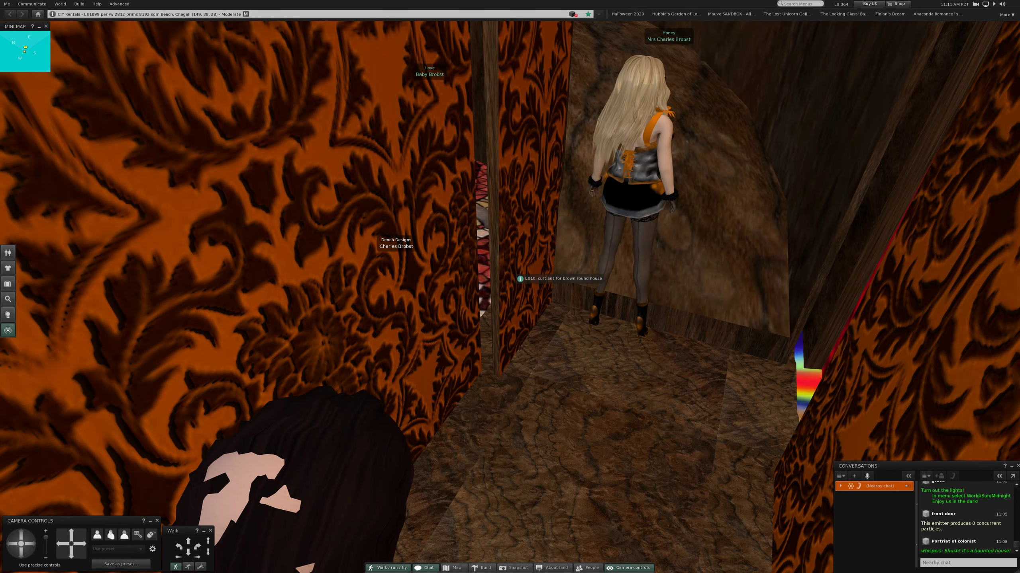
key(Down)
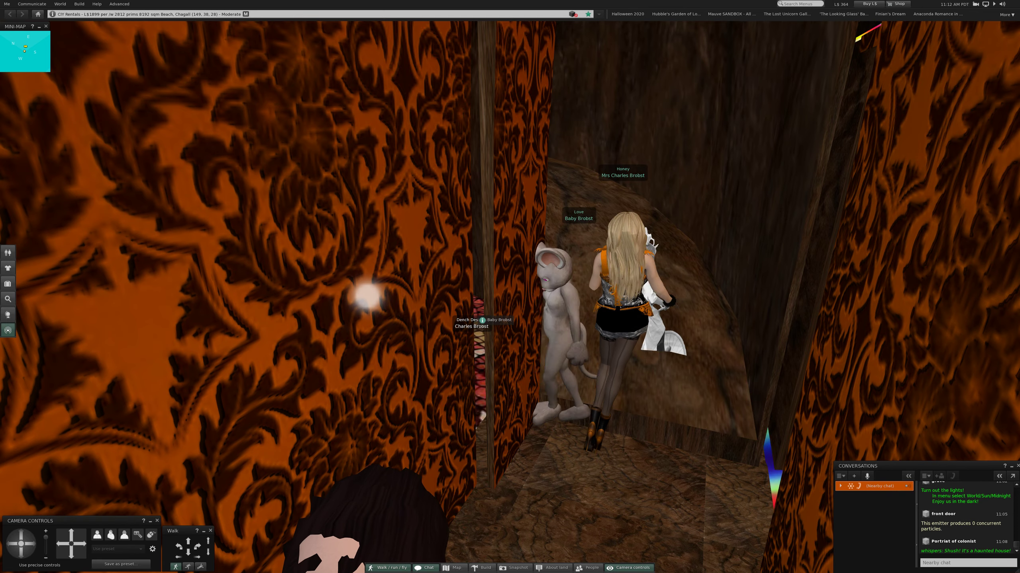
key(Right)
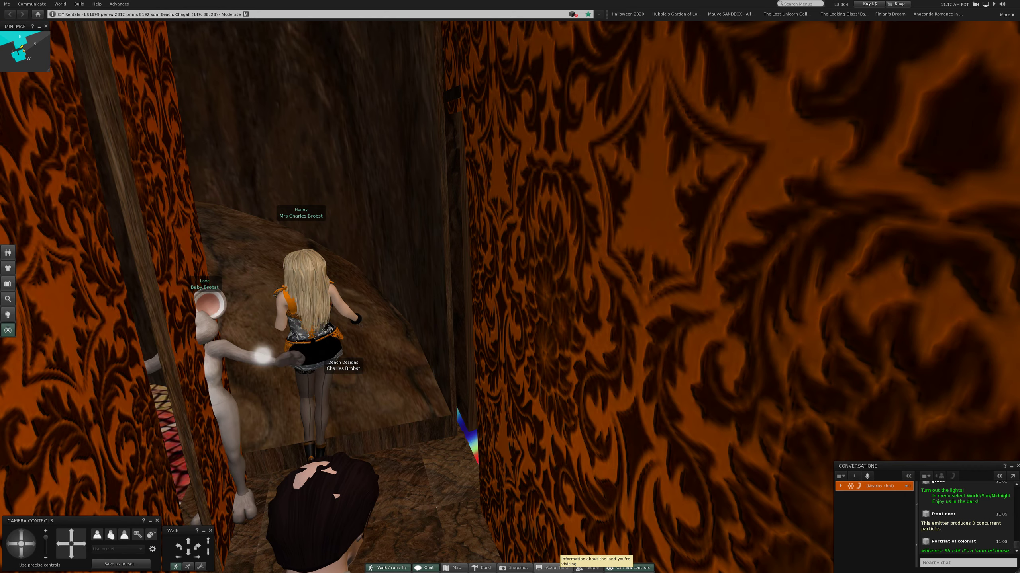
click(551, 568)
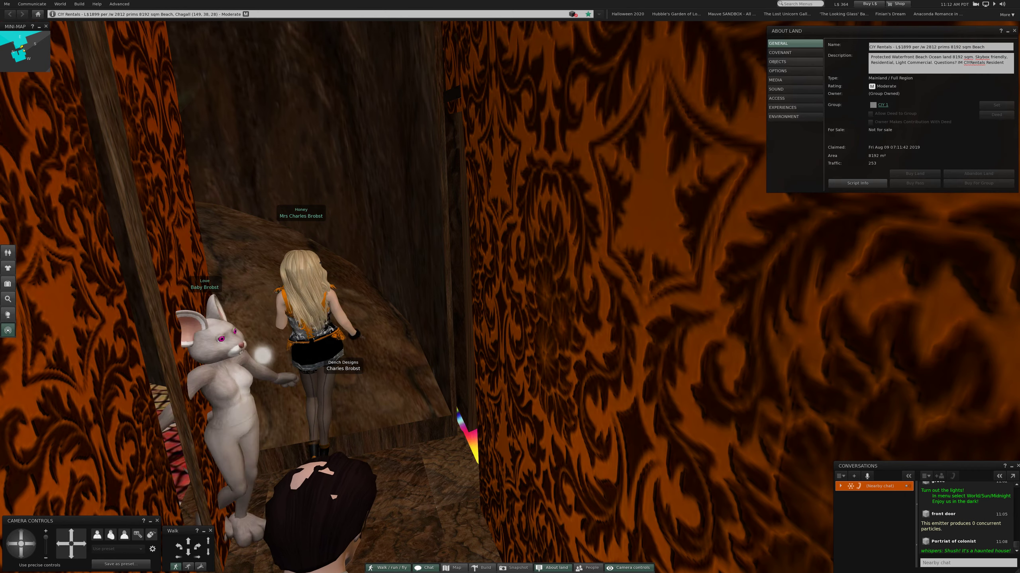
click(795, 62)
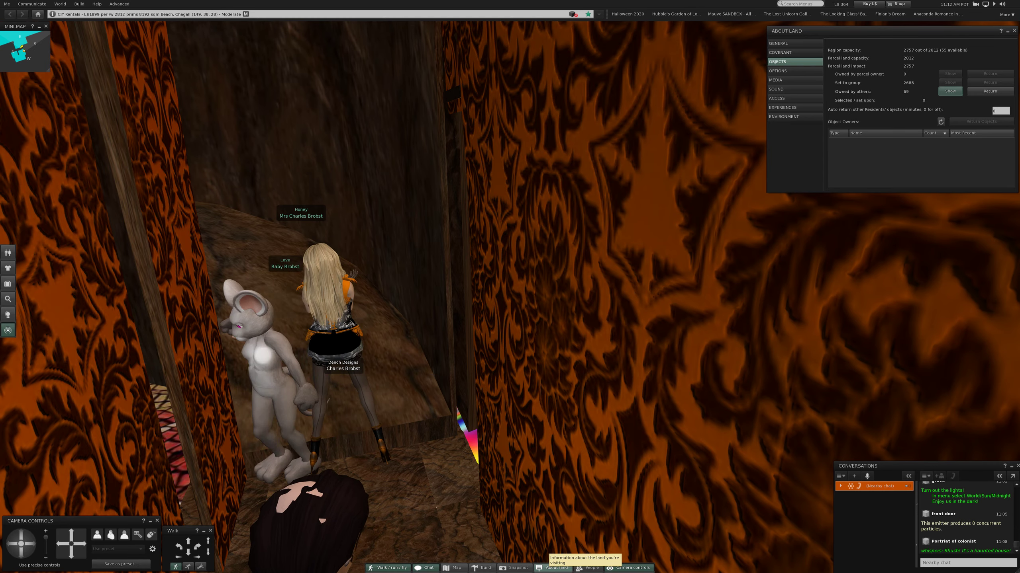
click(554, 568)
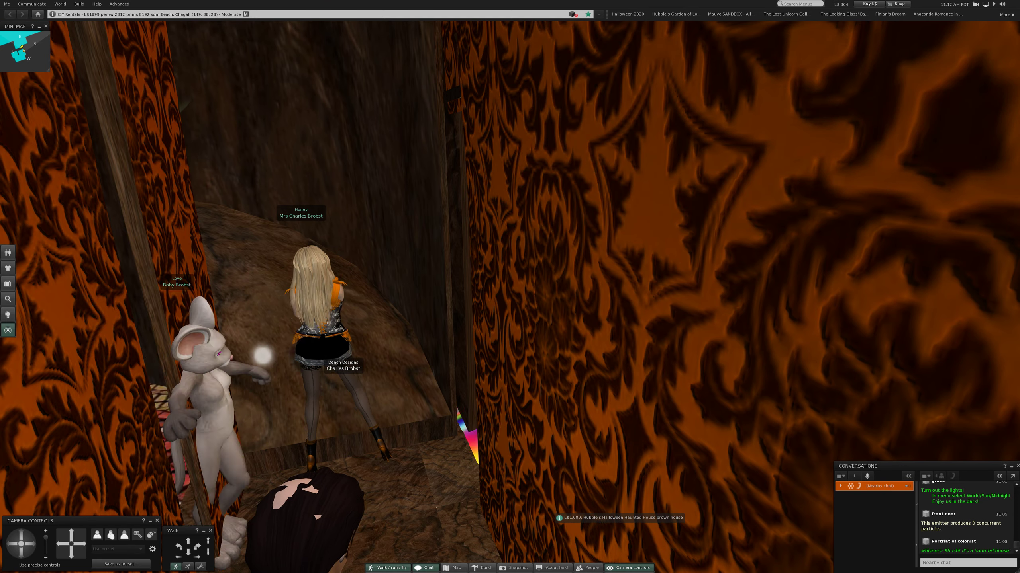
- Walk through the red curtains into the round windowed room and look around it
key(Right)
key(Right)
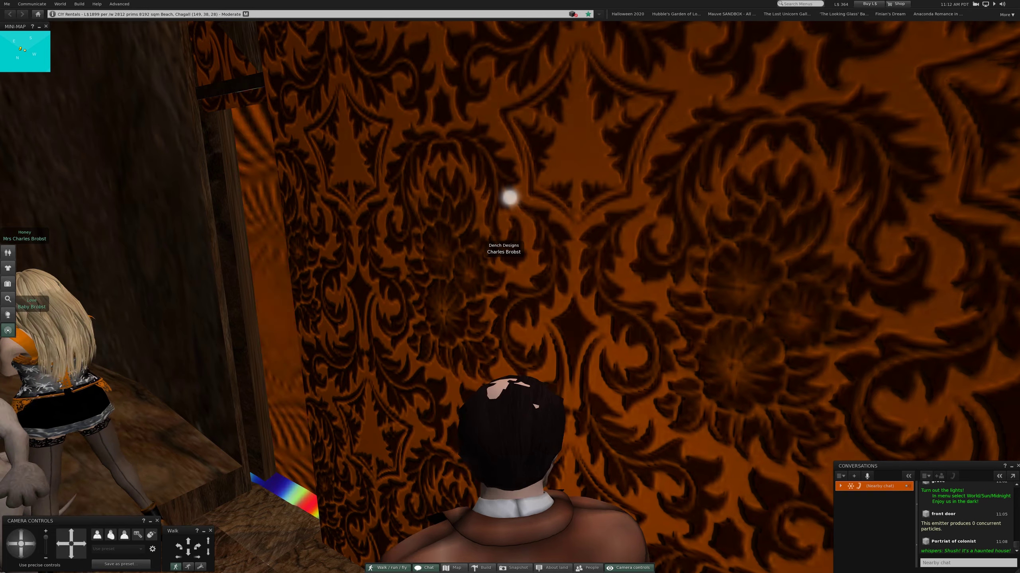
key(Right)
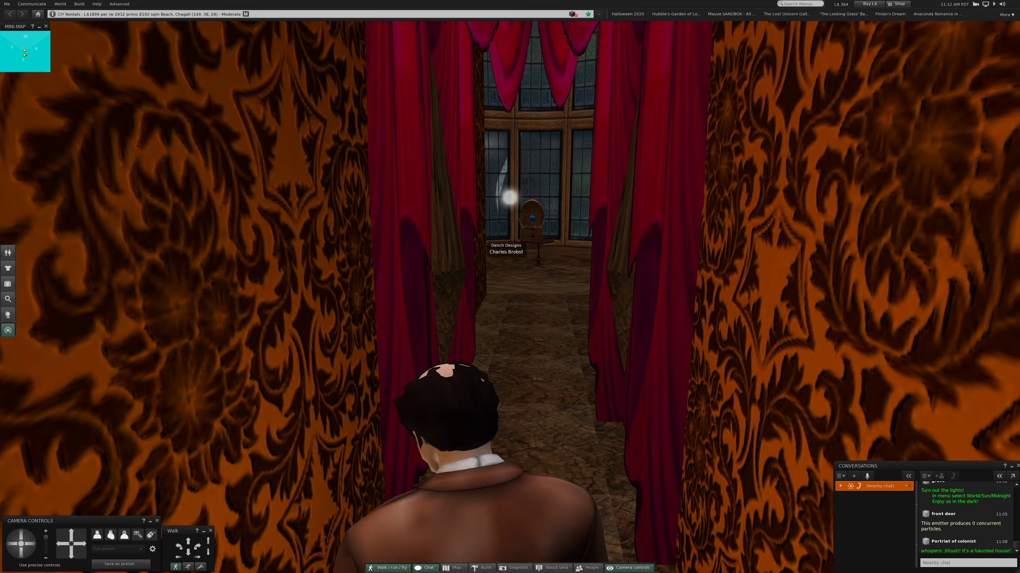
key(Up)
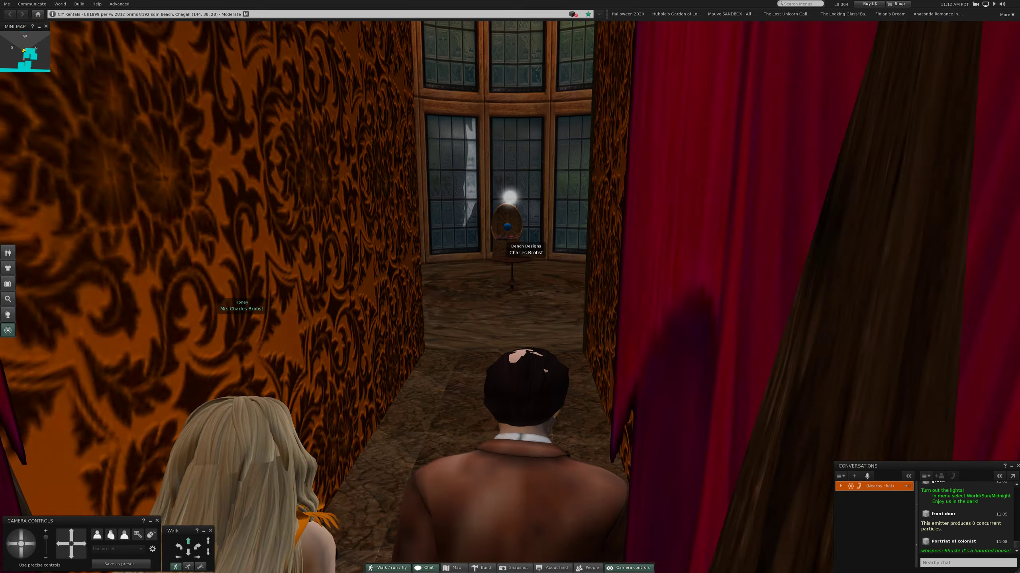
key(Up)
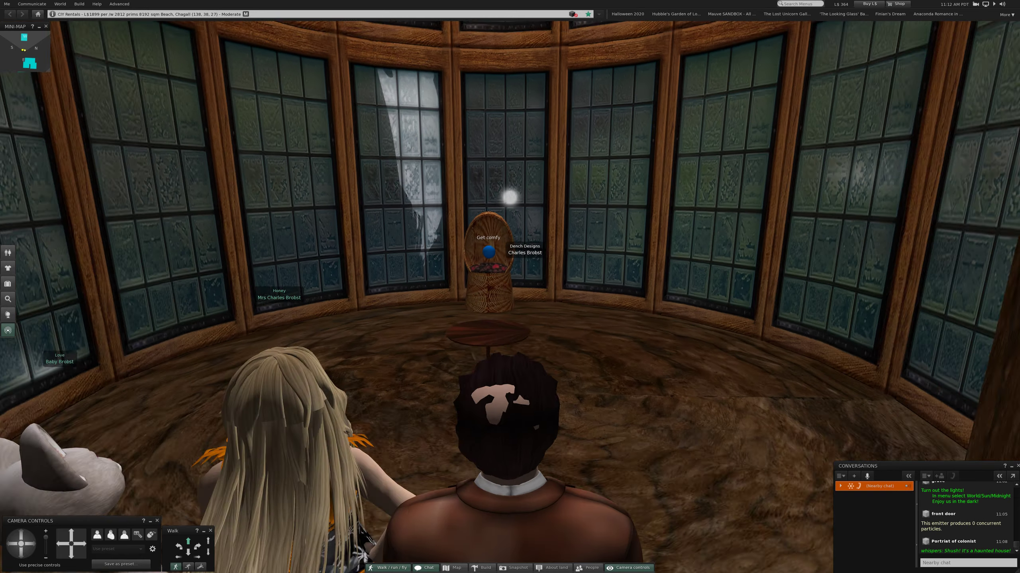
key(Left)
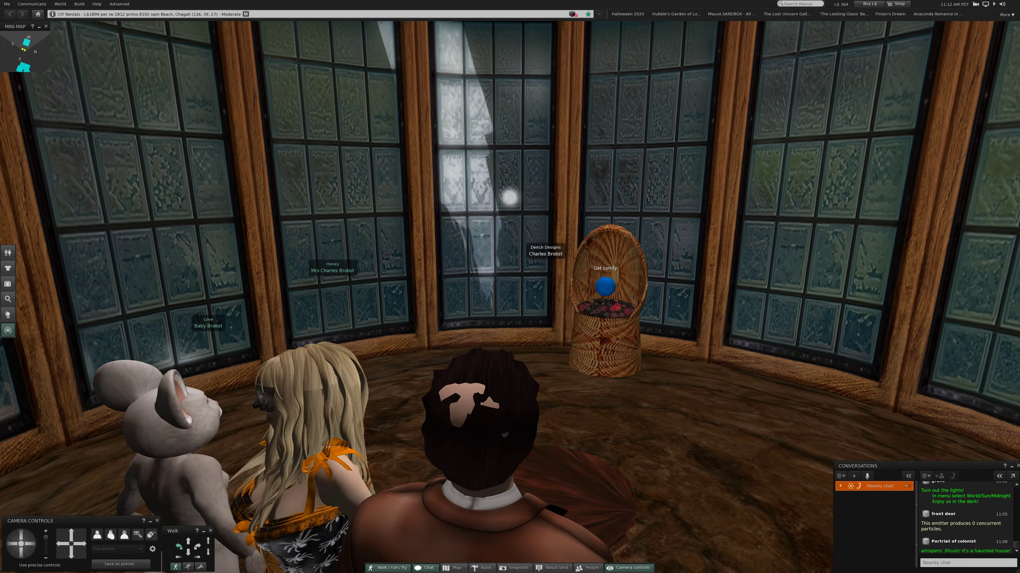
key(Left)
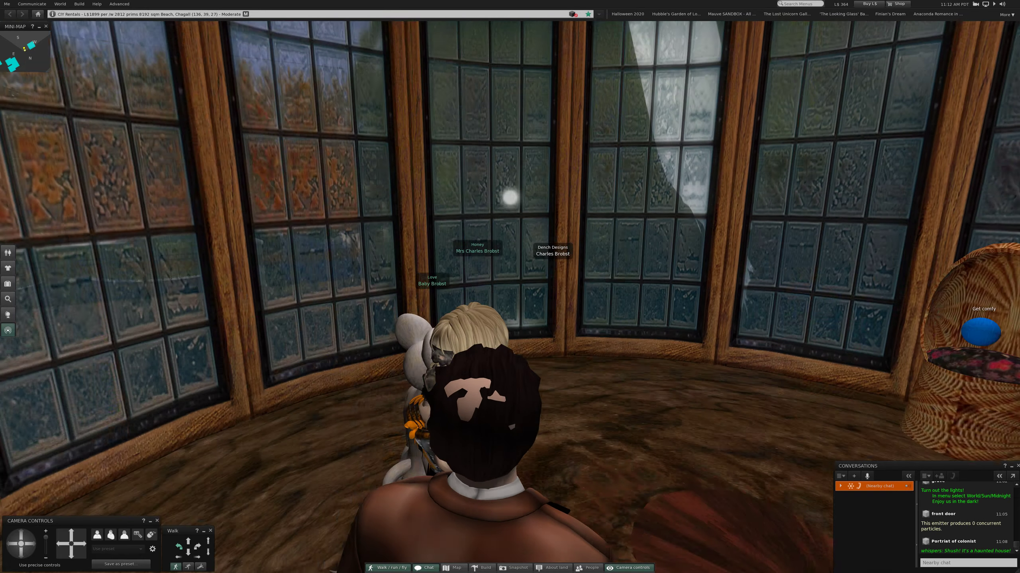
key(Left)
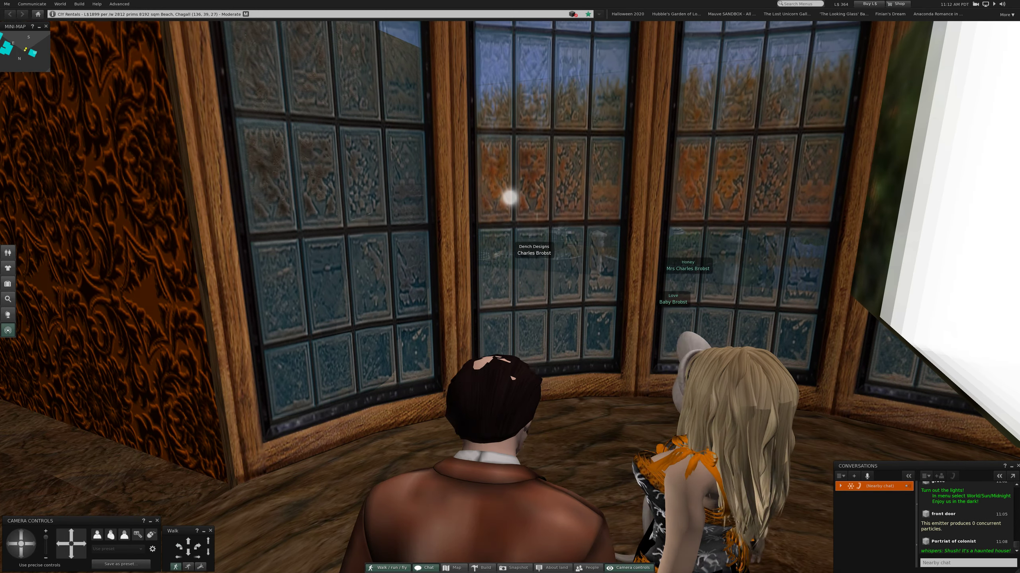
key(Left)
key(Left)
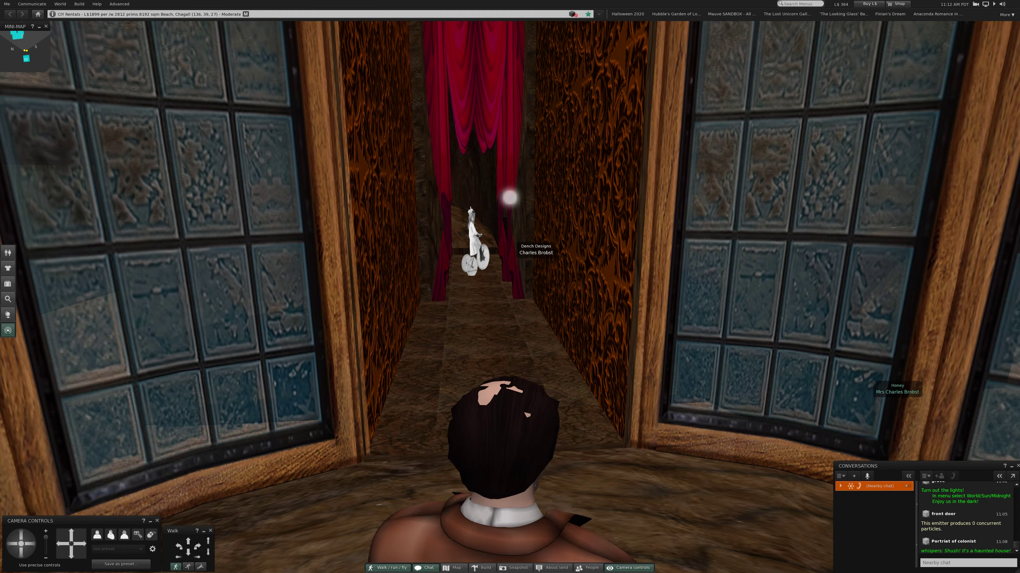
- Return to the curtained corridor and walk down it to the kitchen with the stove
key(Up)
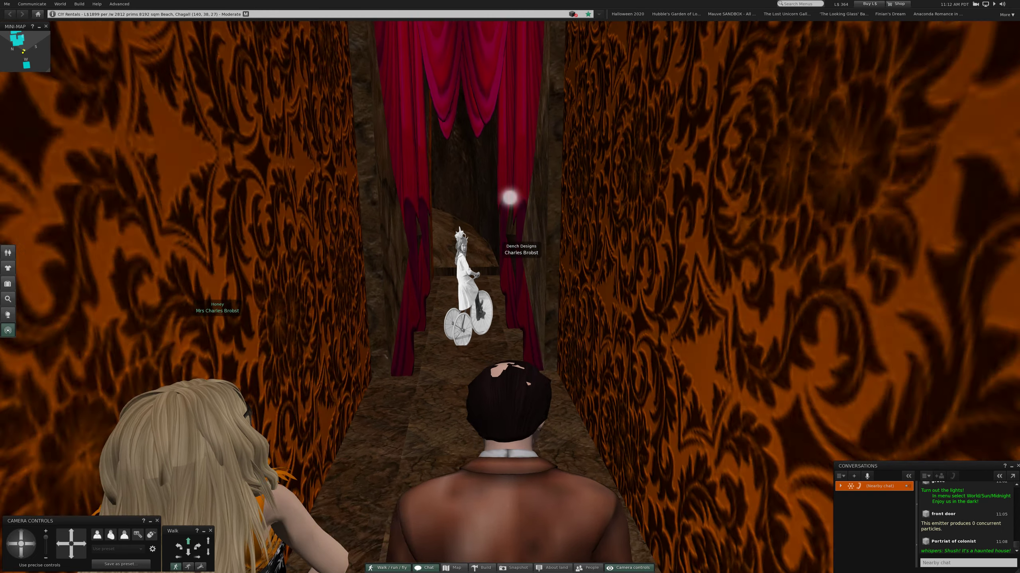
key(Left)
key(Right)
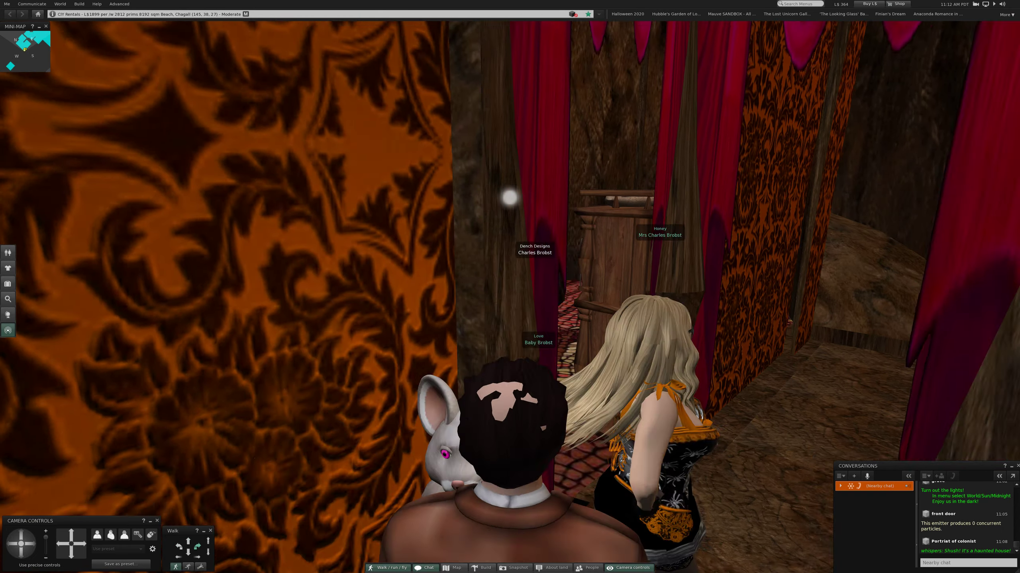
key(Right)
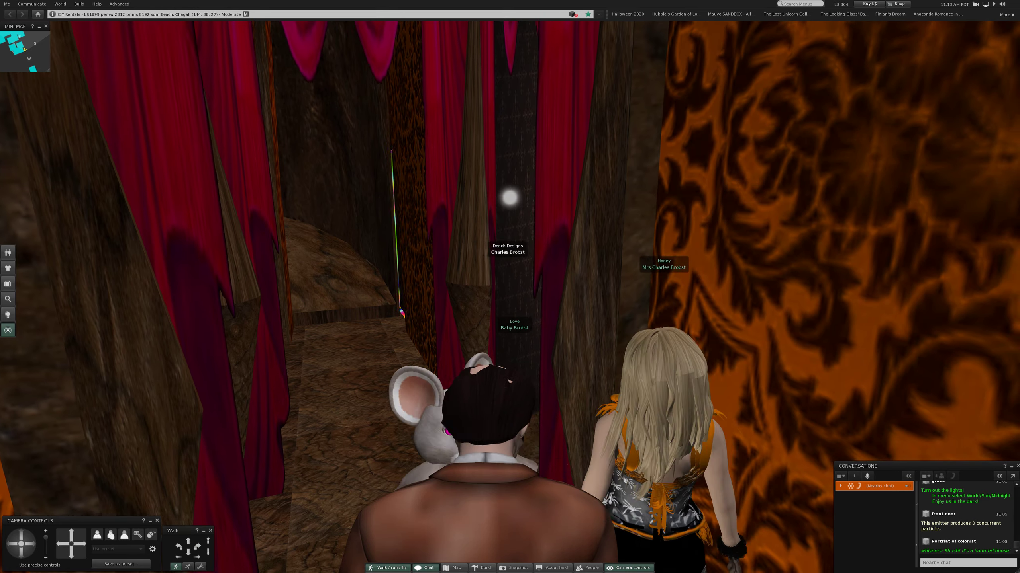
key(Left)
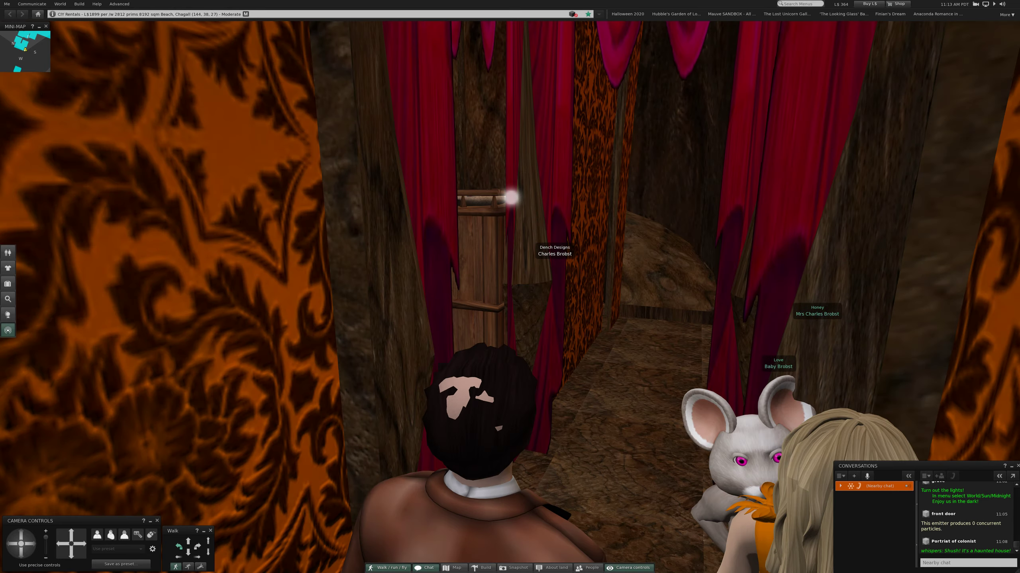
key(Right)
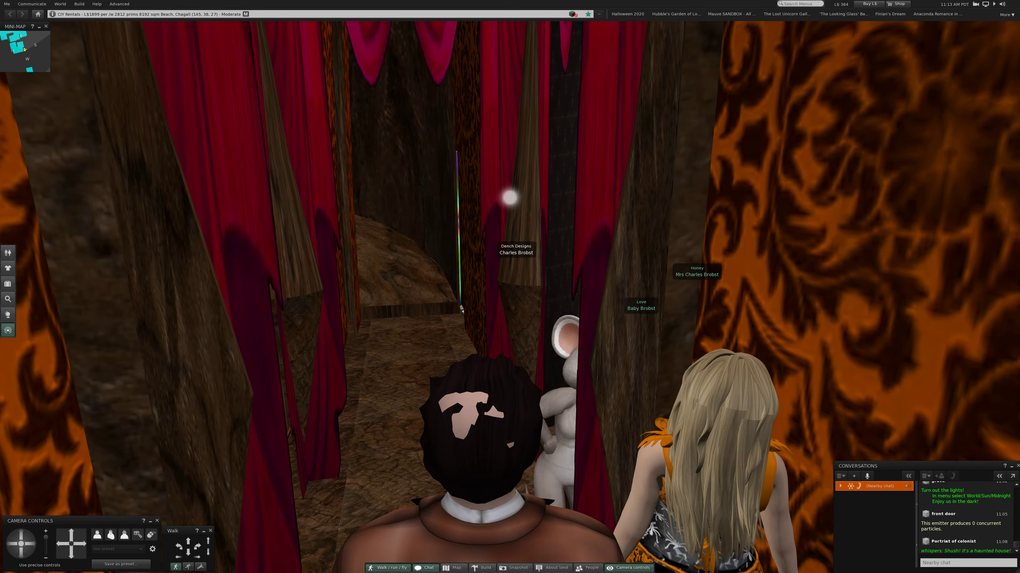
key(Up)
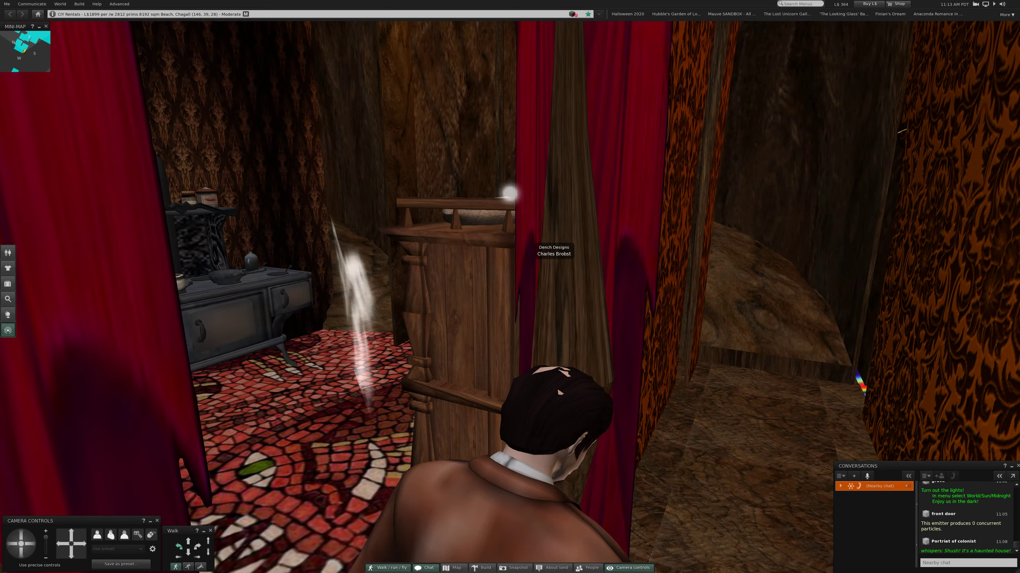
- Pass the ghost, picture and cabinets, reset the camera, then reach the cast-iron stove
key(Right)
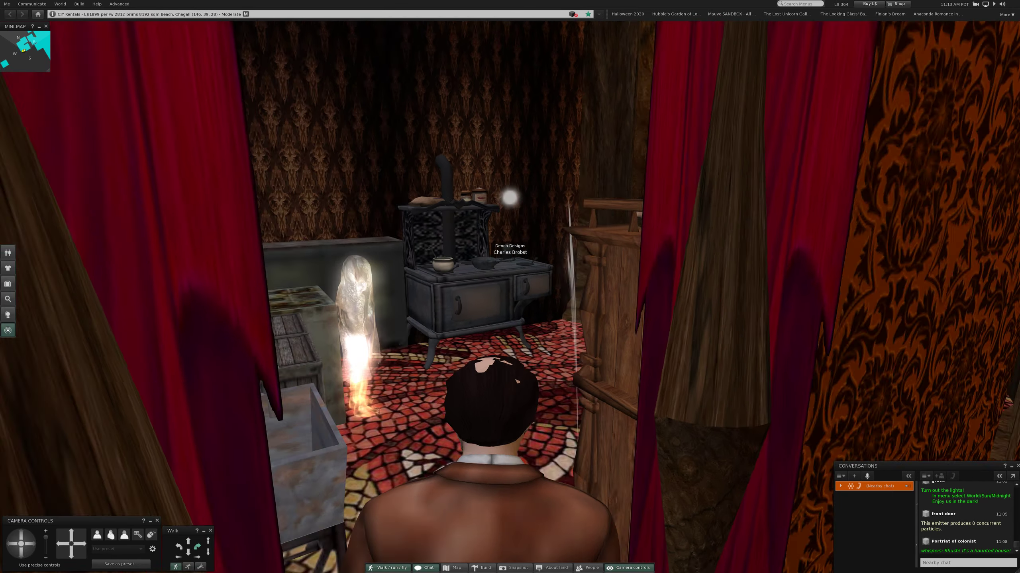
key(Up)
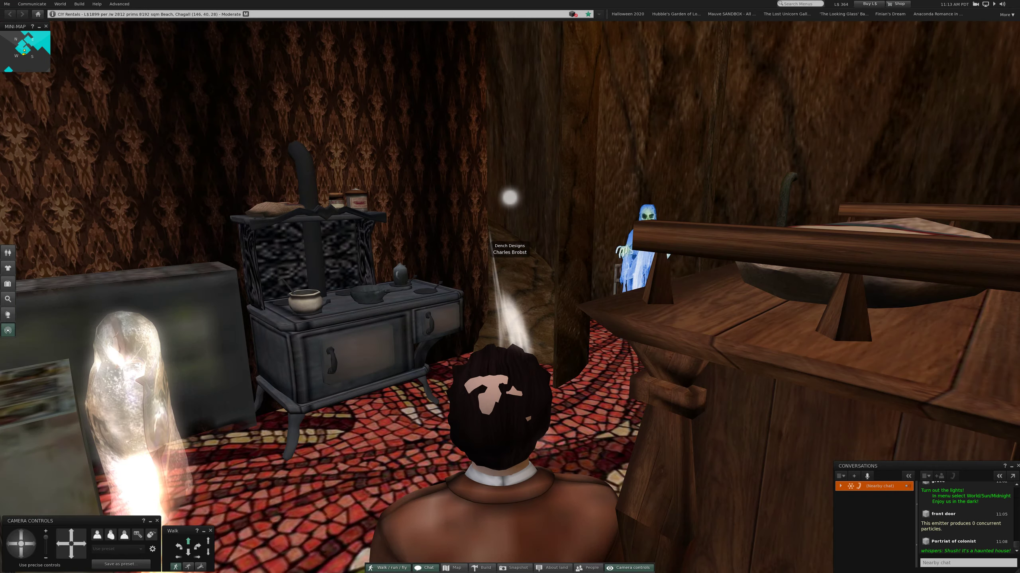
key(Left)
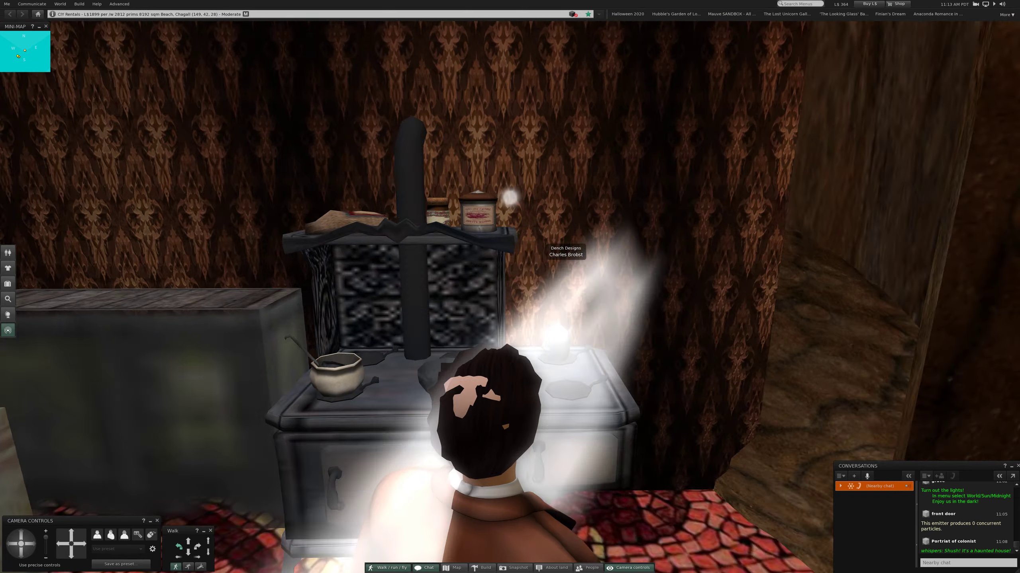
key(Down)
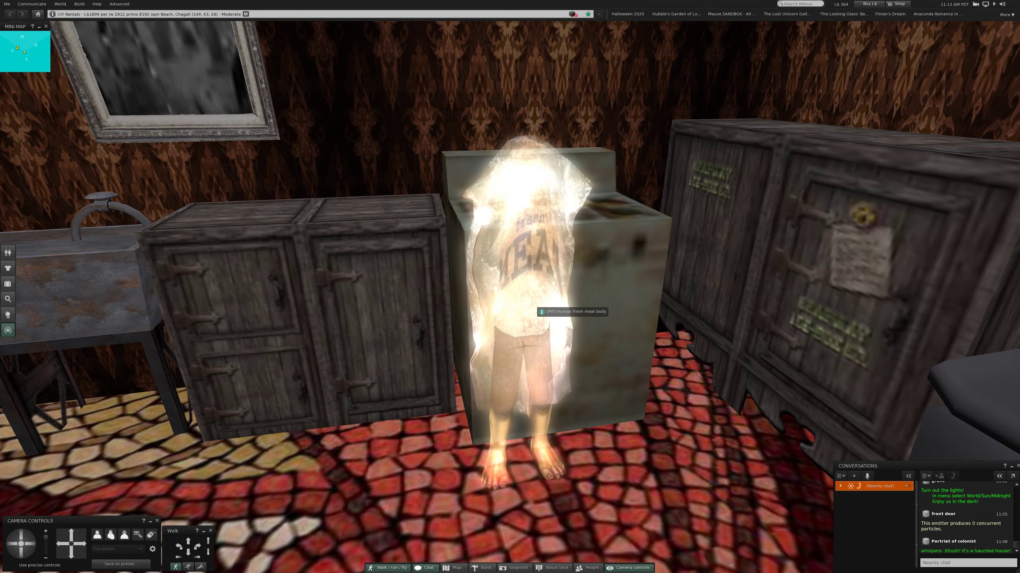
key(Escape)
key(Up)
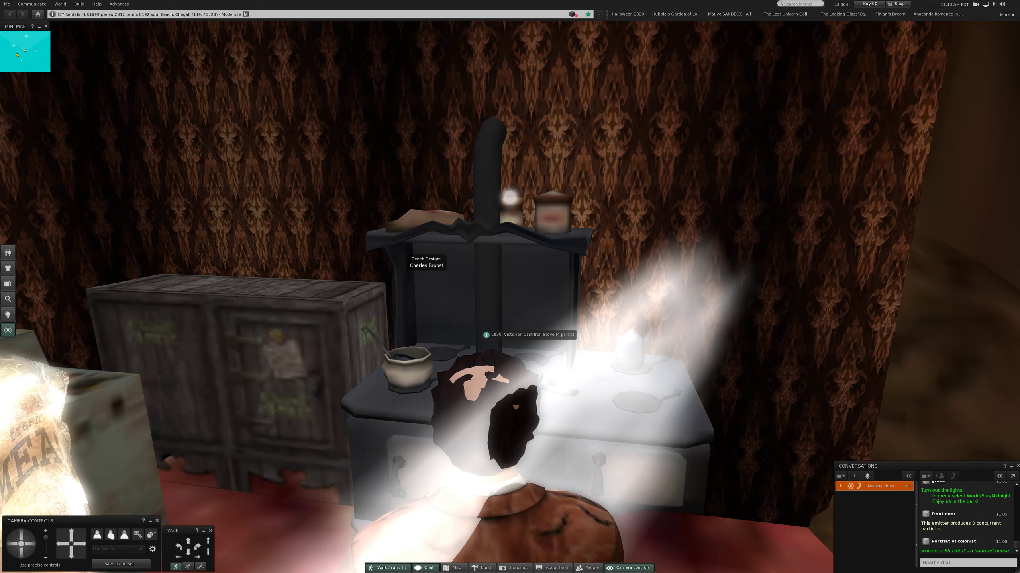
right_click(452, 319)
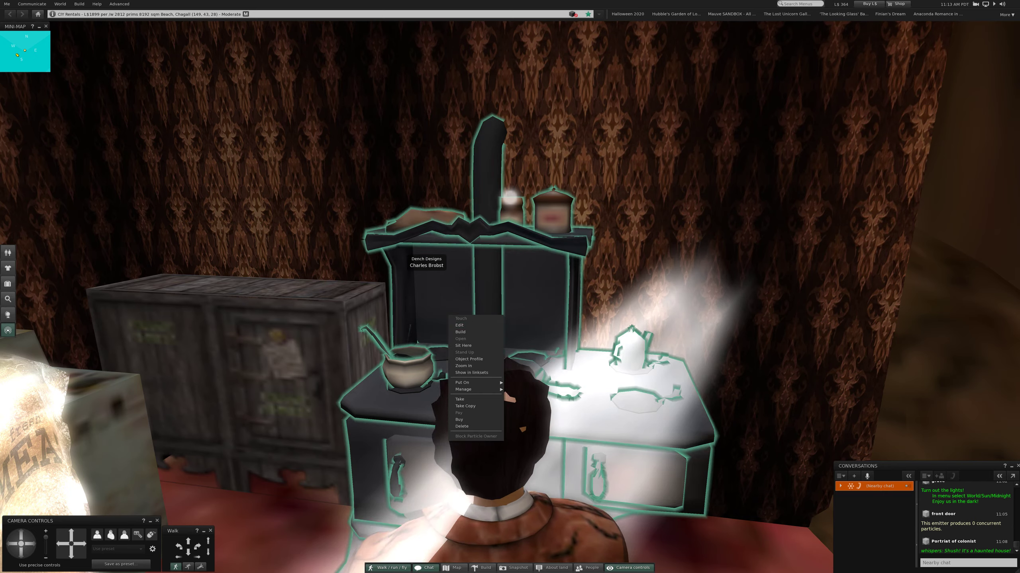
click(458, 325)
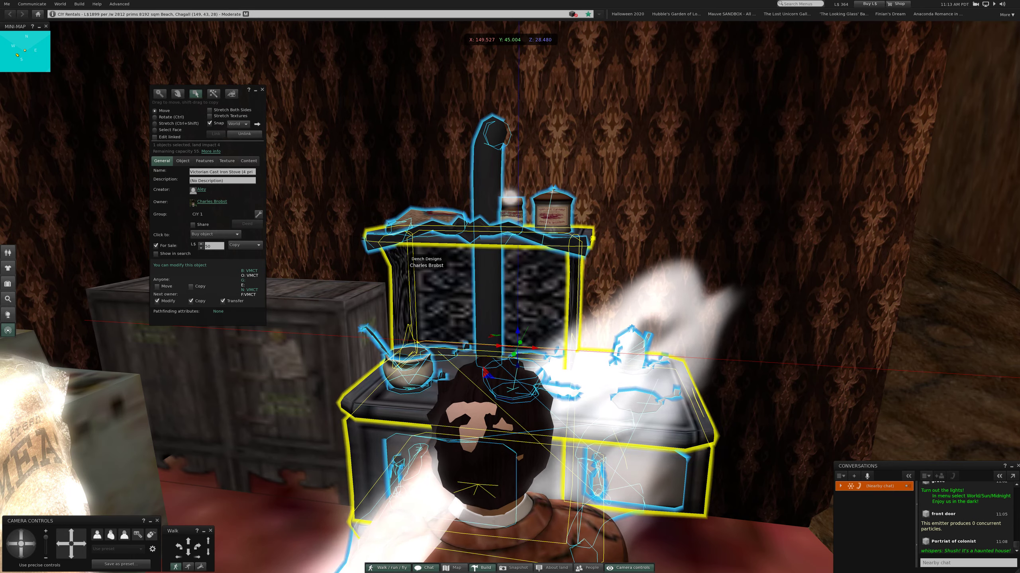
key(Escape)
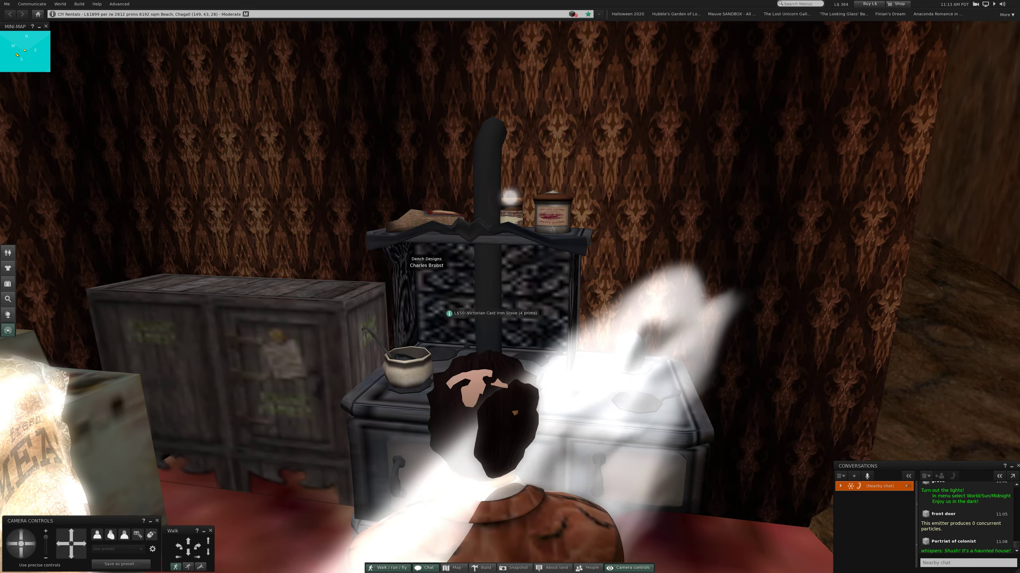
- Look around the kitchen's chair, food cabinet and gravestone picture, then head for the sink
key(Right)
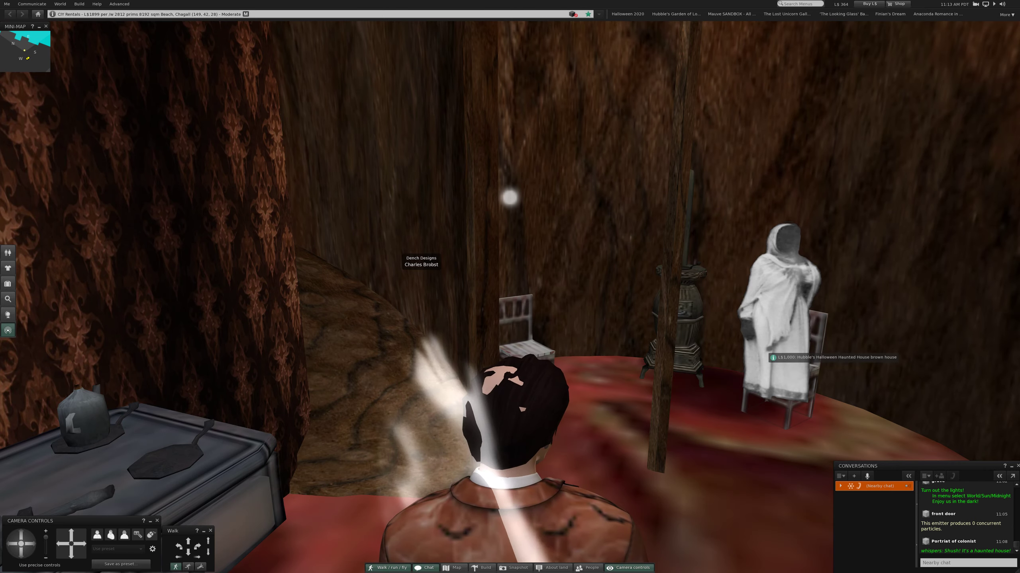
key(Right)
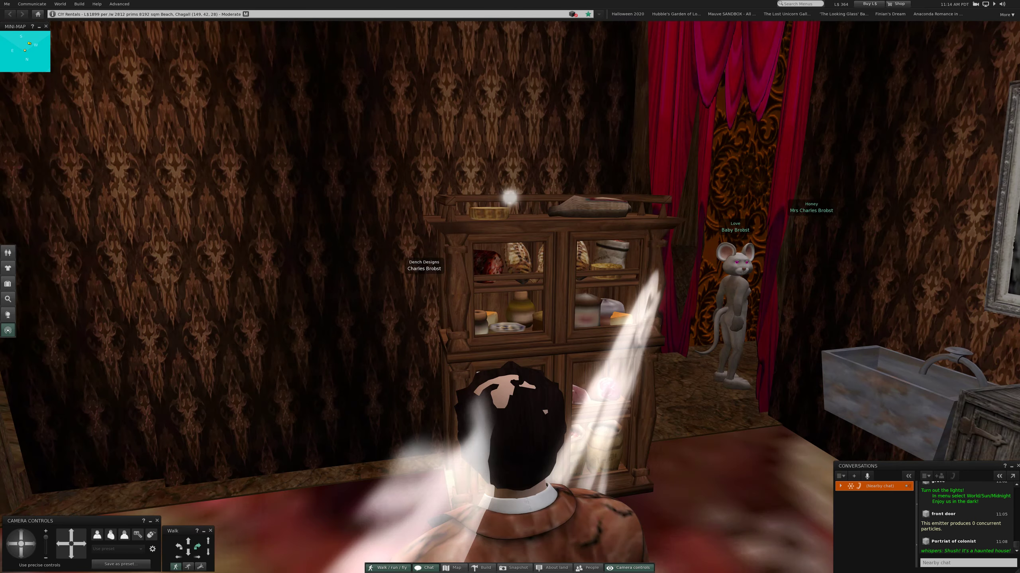
key(Right)
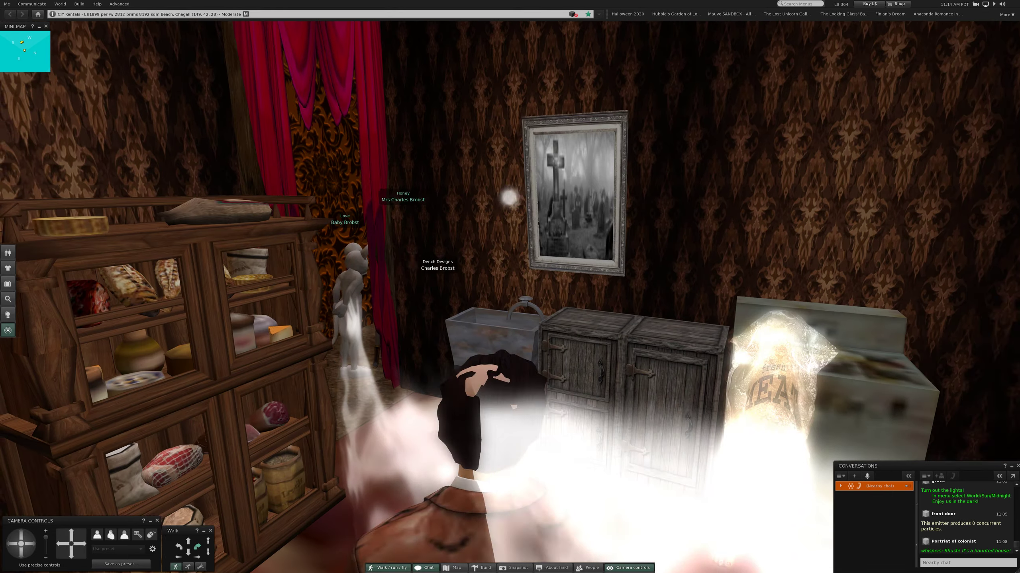
key(Up)
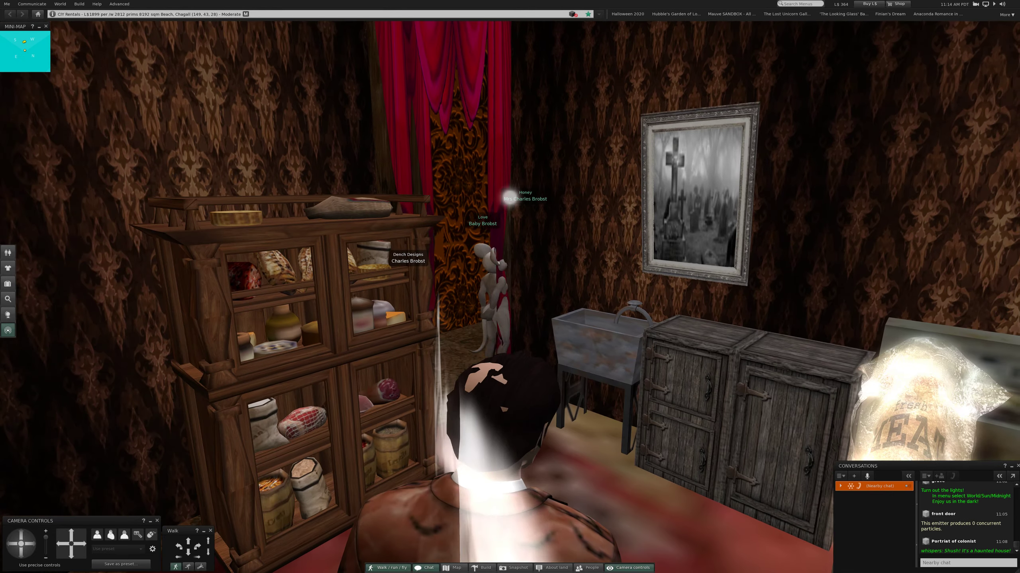
- Turn past the orange wallpaper and walk into the curtained corridor with the child
key(Left)
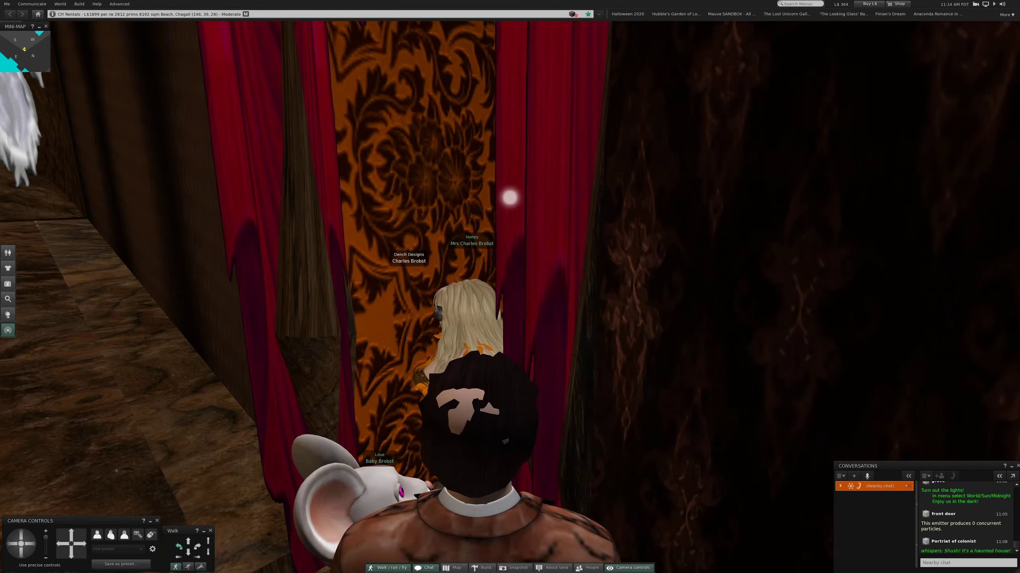
key(Left)
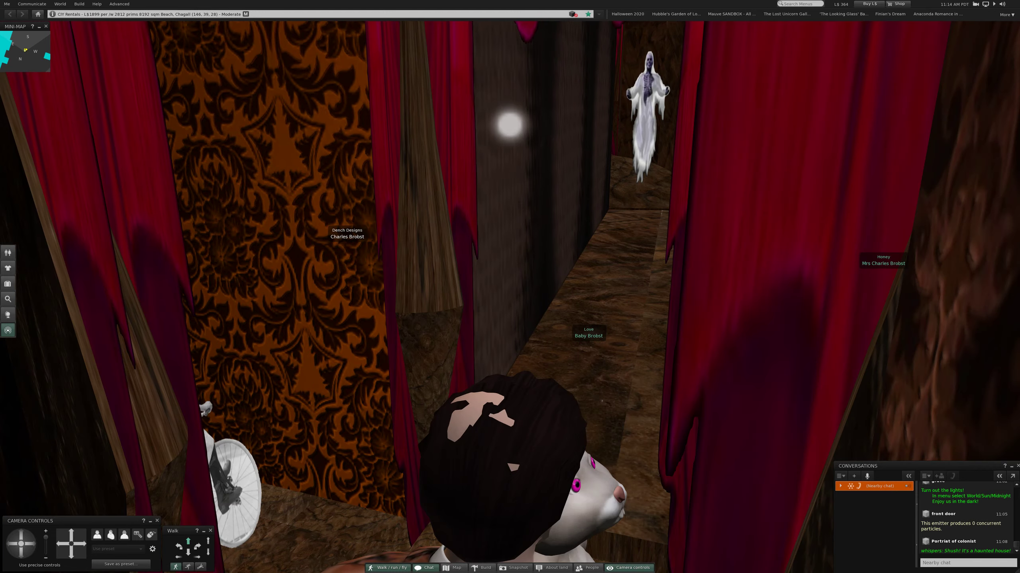
key(Left)
key(Up)
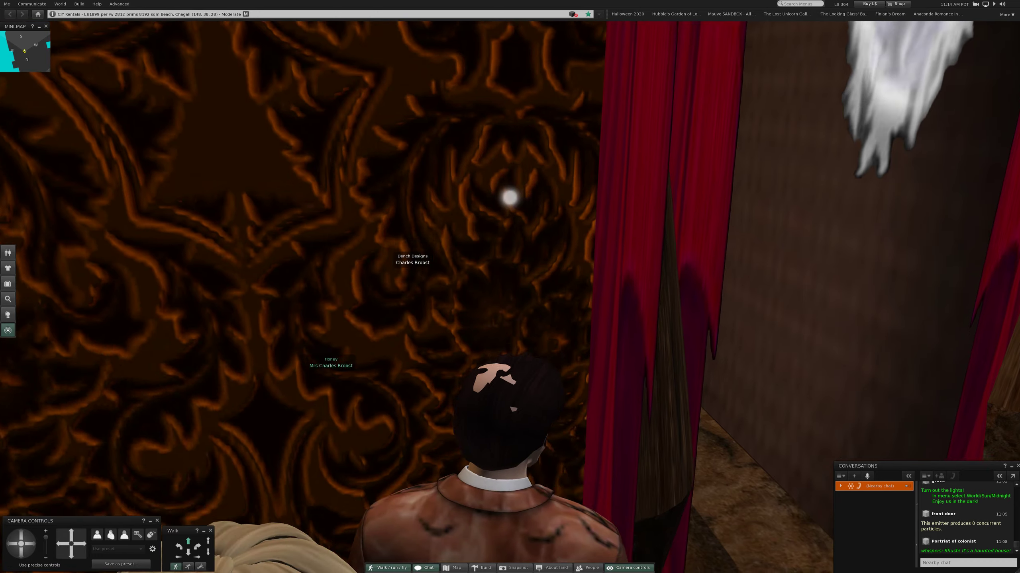
key(Right)
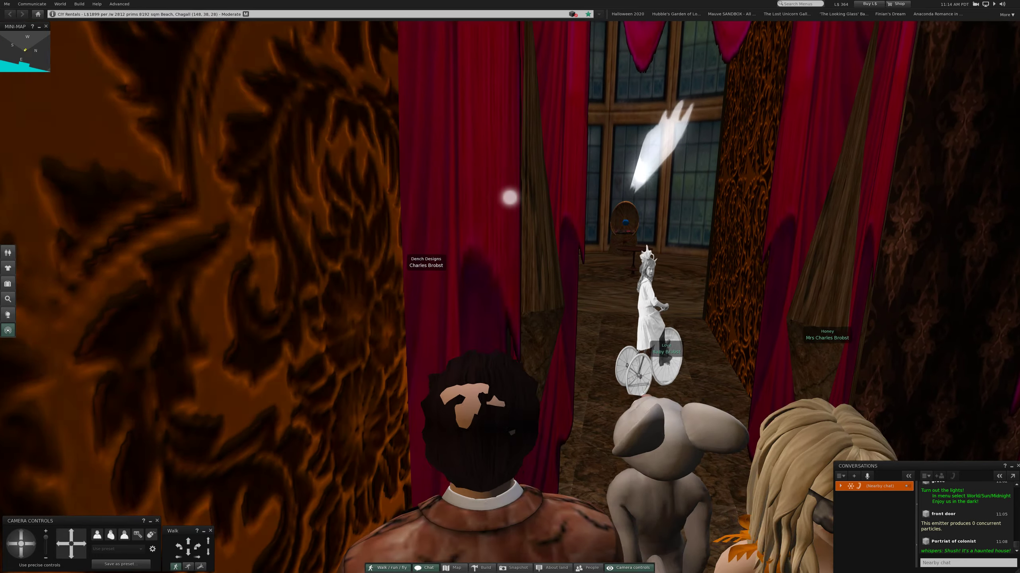
key(Up)
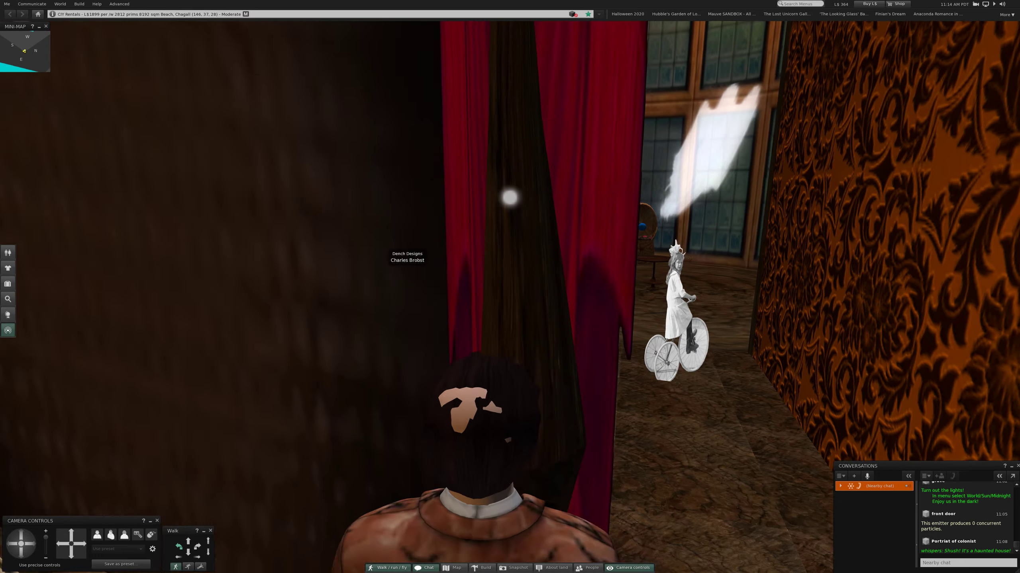
key(Left)
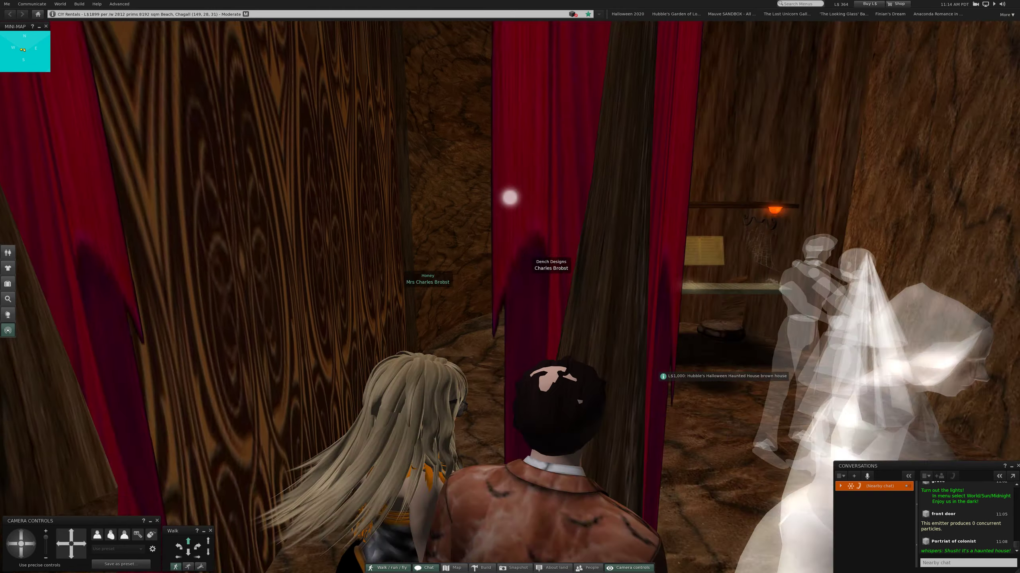
- Turn toward the red curtains and walk through the doorway into the lamp-lit ghost room
key(Right)
key(Right)
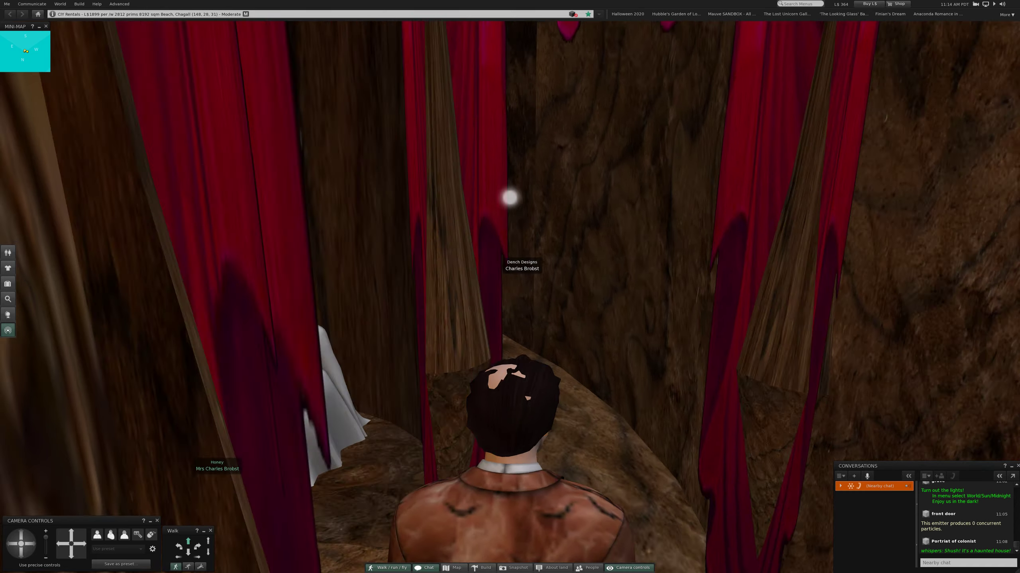
key(Left)
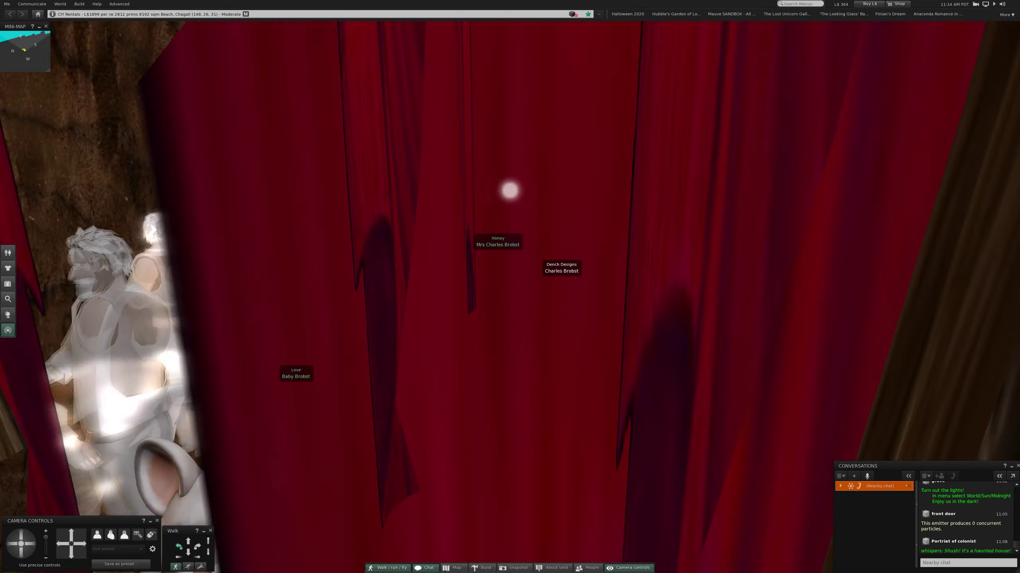
key(Up)
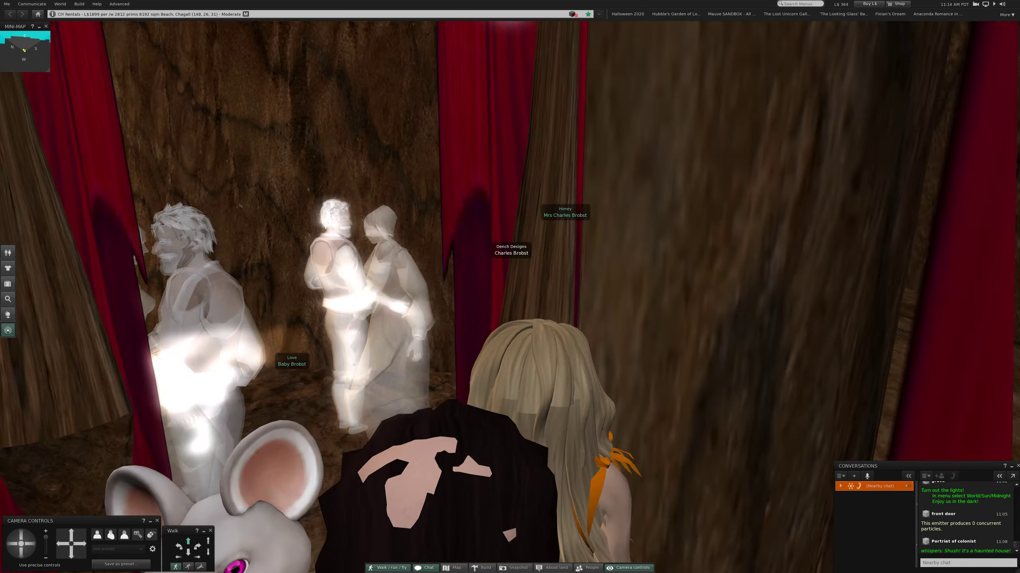
key(Up)
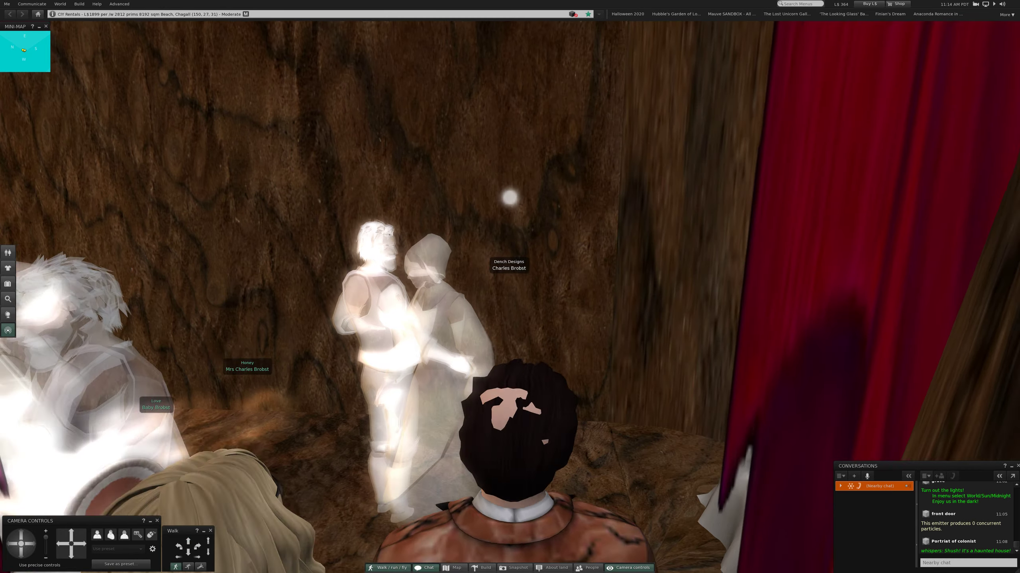
- Walk among the dancing ghosts to the cobwebbed piano and close in on its keyboard
key(Up)
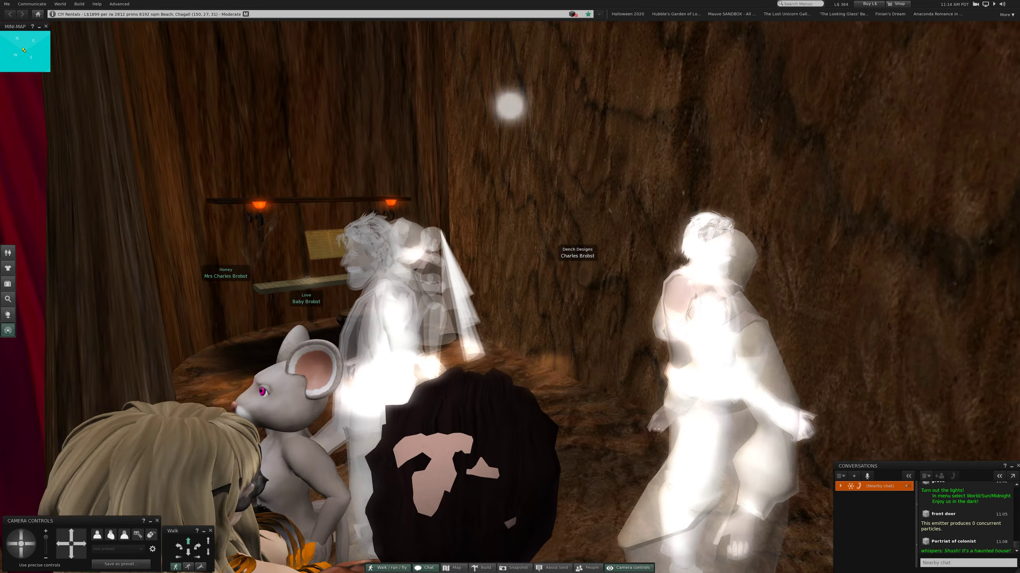
key(Up)
key(Right)
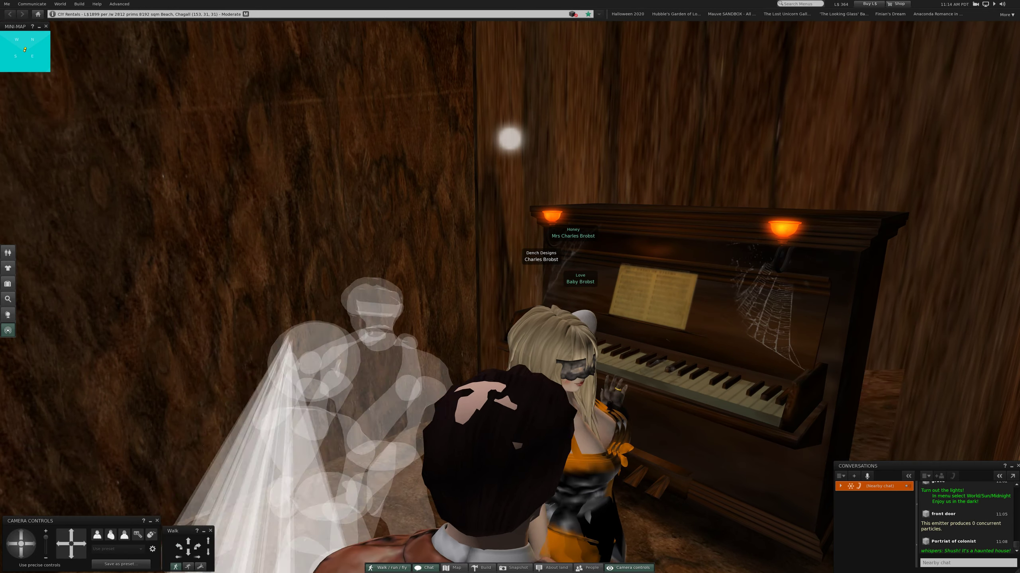
key(Up)
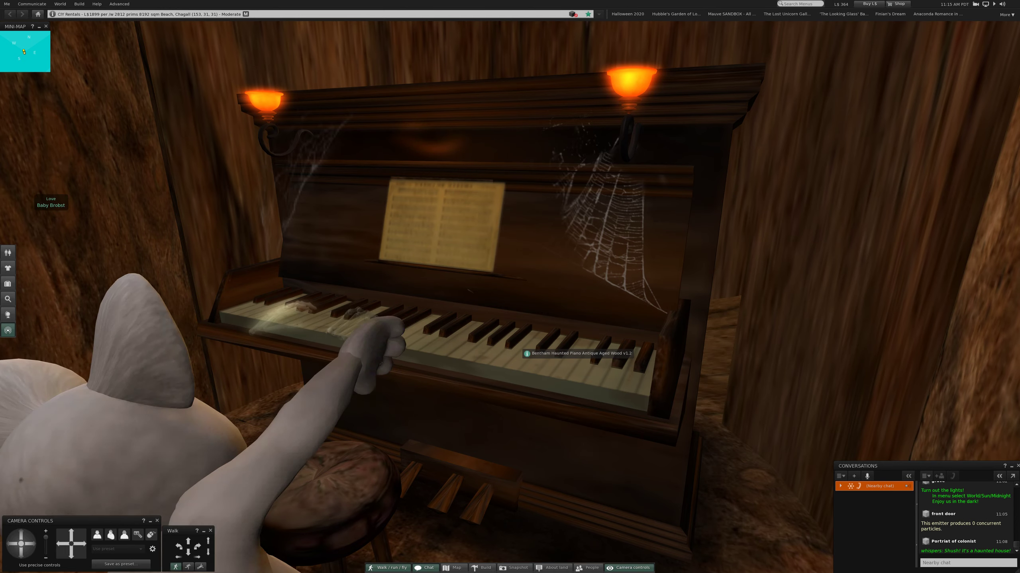
- Leave the piano close-up, turn left toward the red curtain and walk past the ghosts
key(Escape)
key(Left)
key(Left)
key(Left)
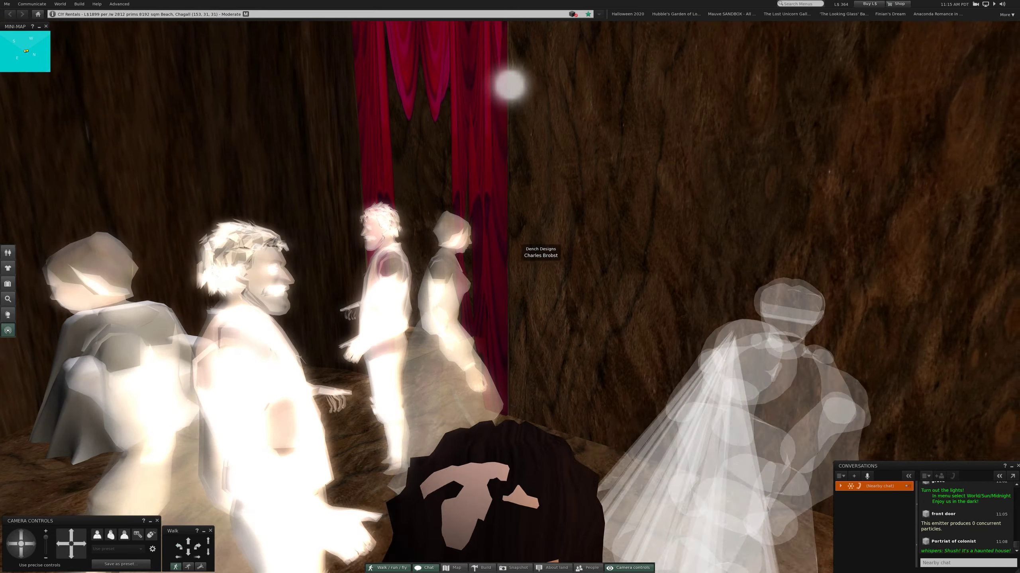
key(Left)
key(Left)
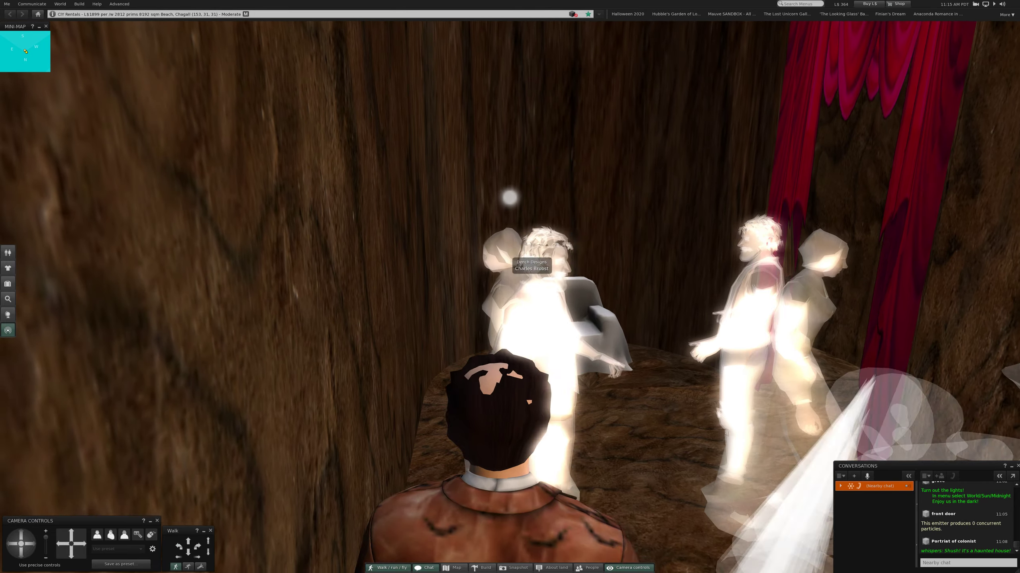
key(Left)
key(Left)
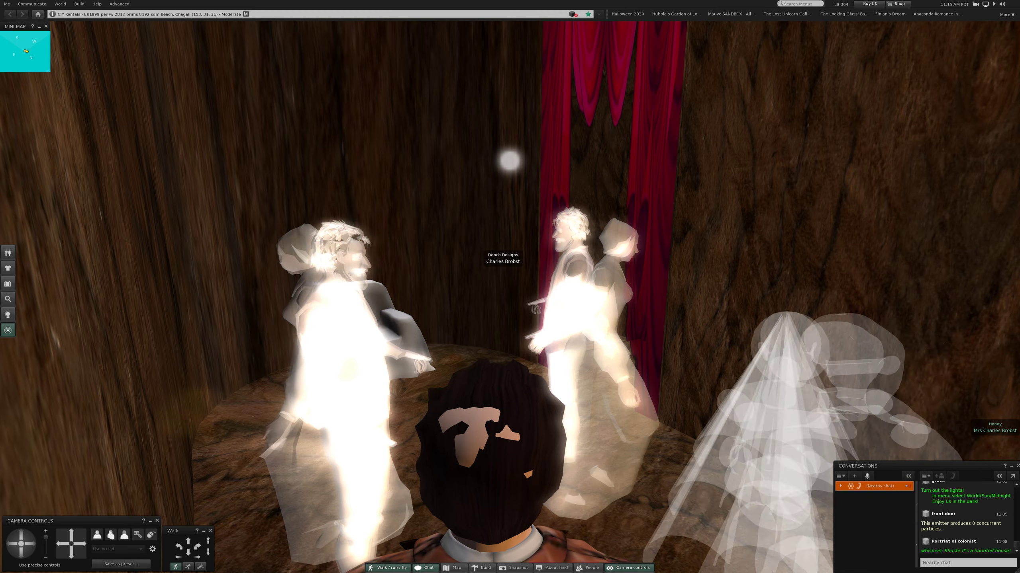
key(Up)
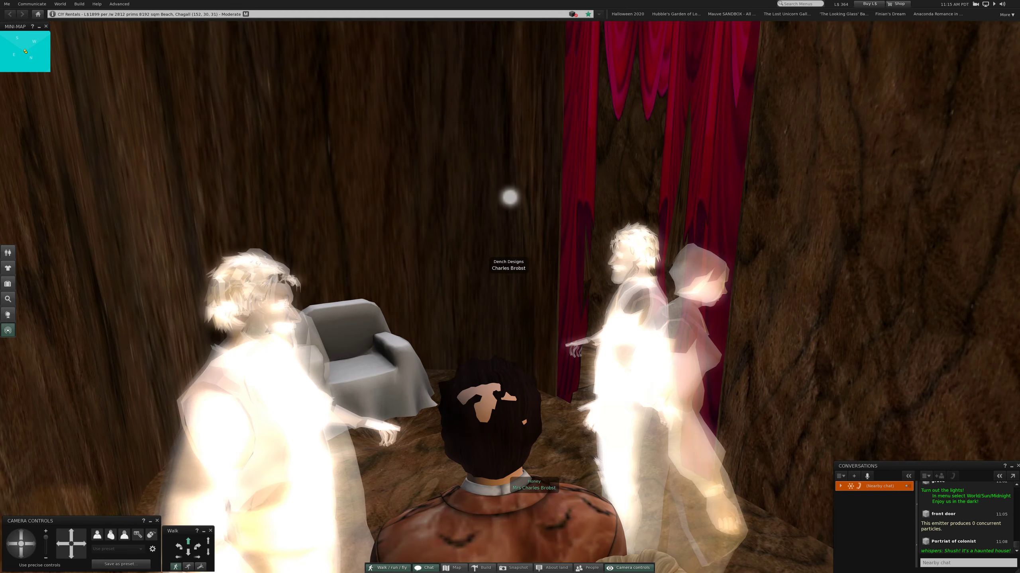
key(Up)
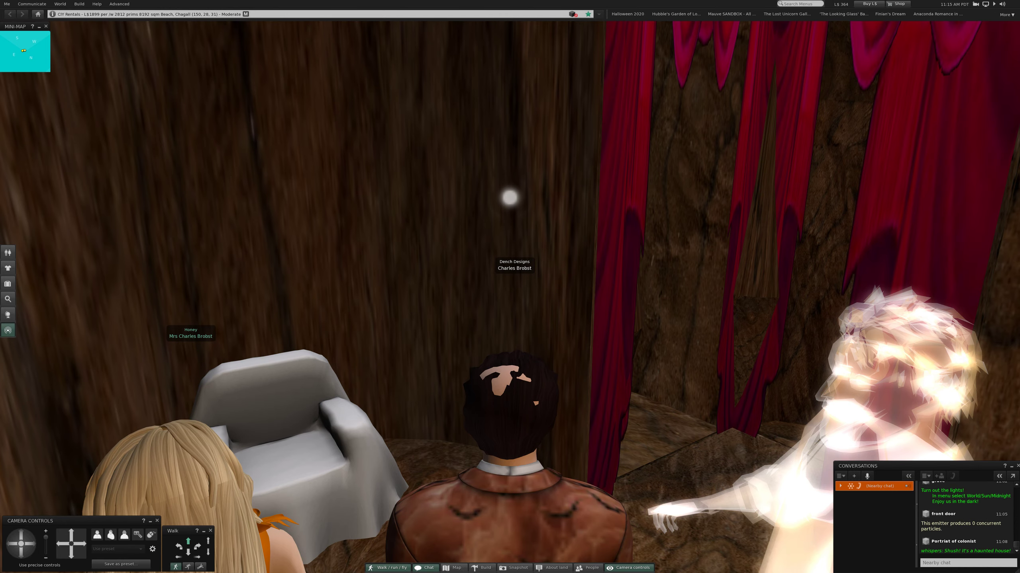
- Turn from the brown wall to centre the red curtains, with the blonde avatar in view
key(Left)
key(Left)
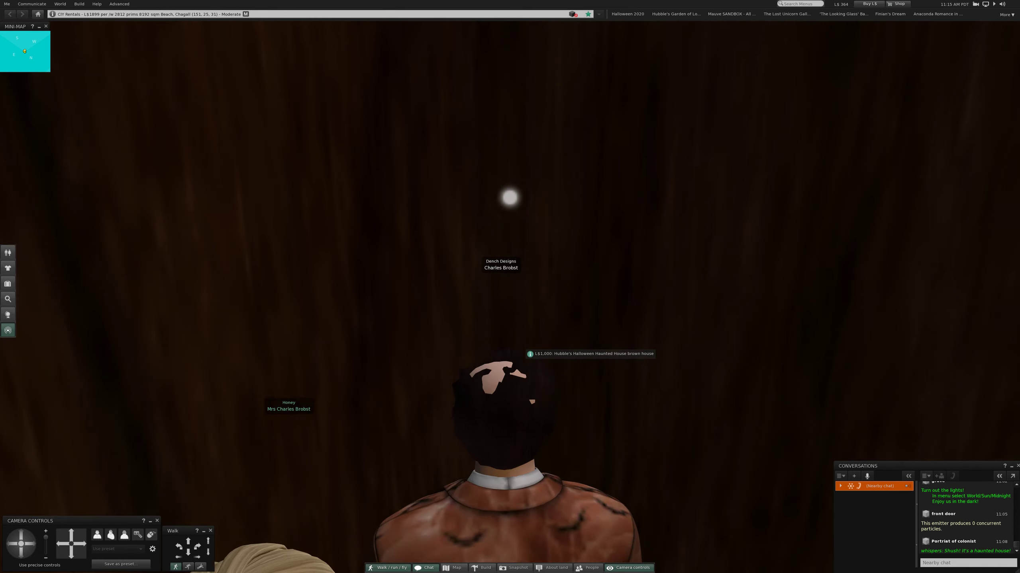
key(Right)
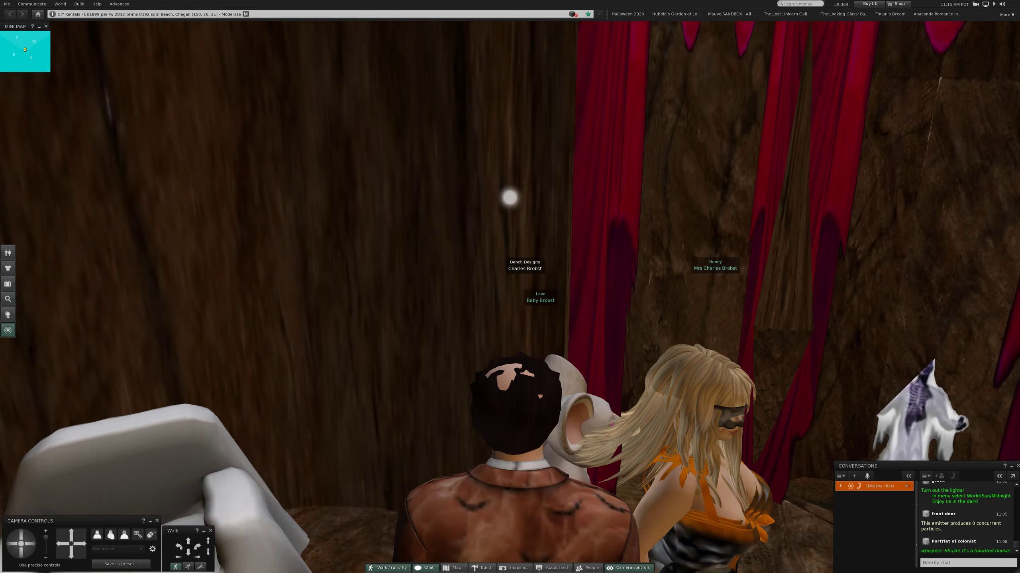
key(Right)
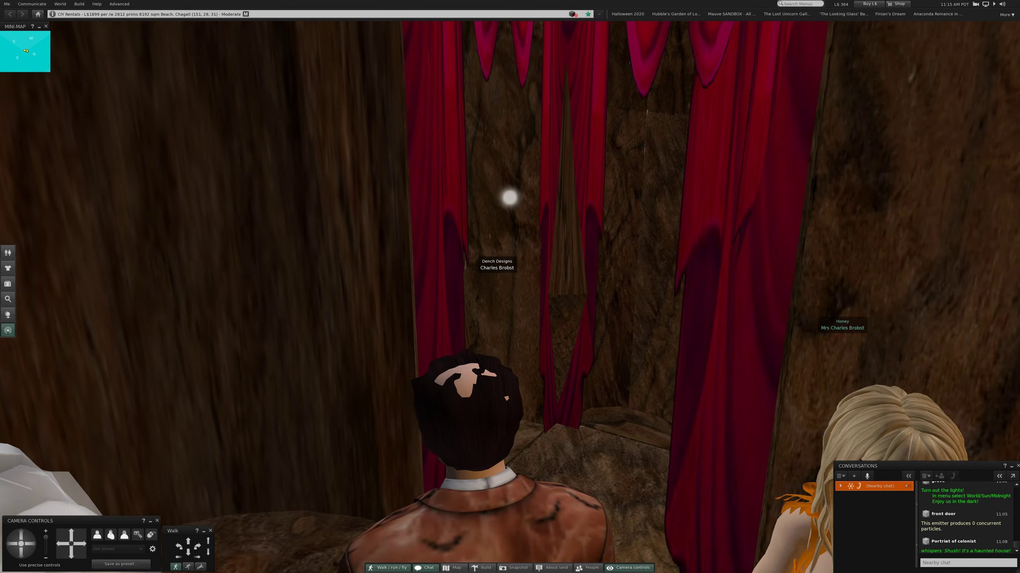
key(Right)
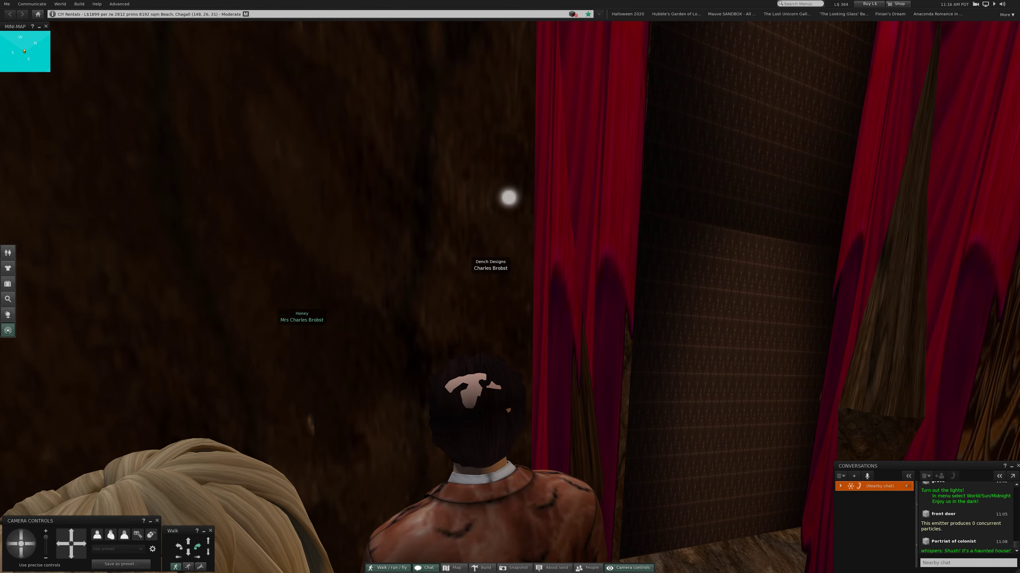
- Walk through the curtains, past the ghosts, and along the narrow wooden corridor
key(Up)
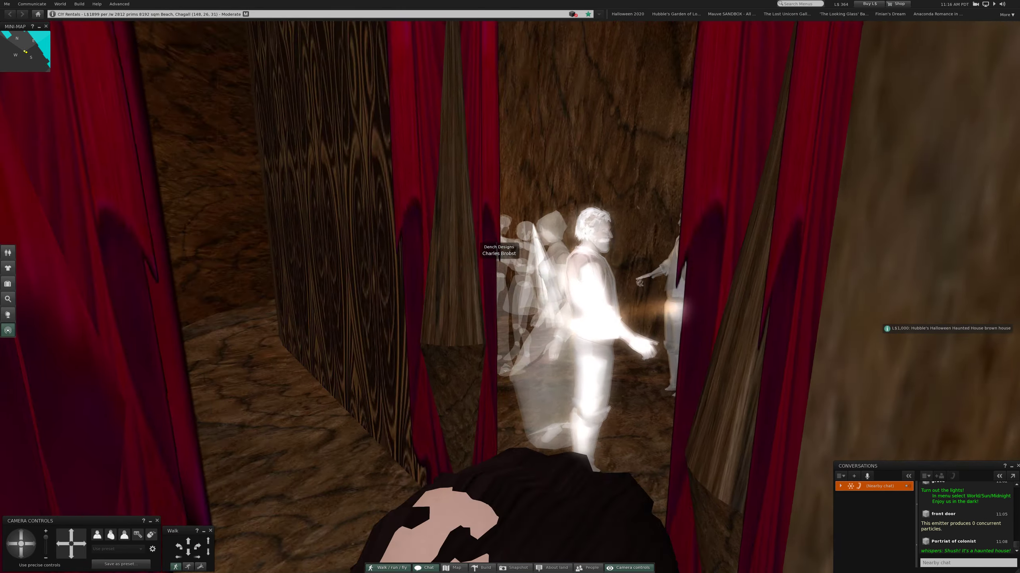
key(Right)
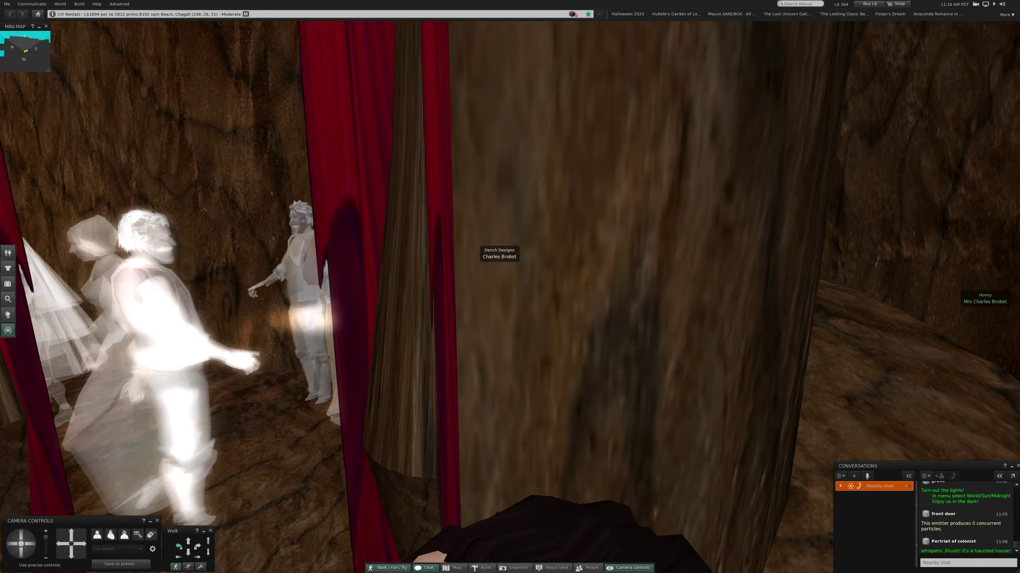
key(Left)
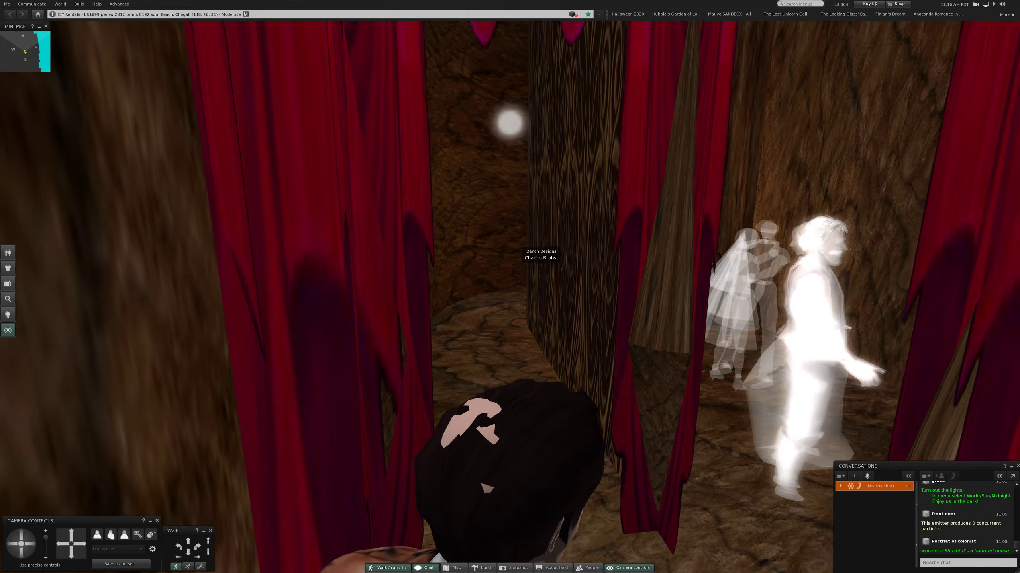
key(Up)
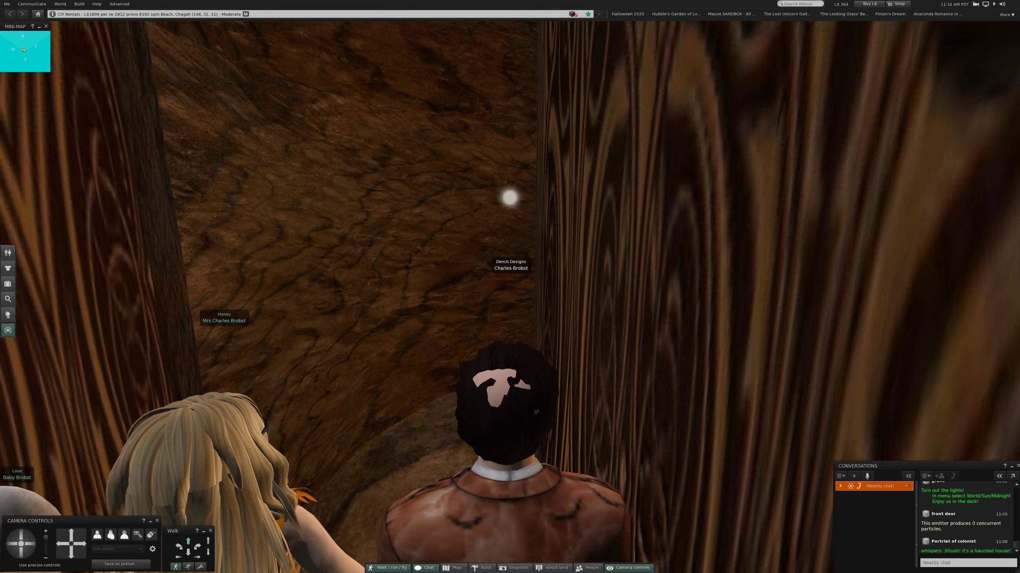
key(Up)
key(Left)
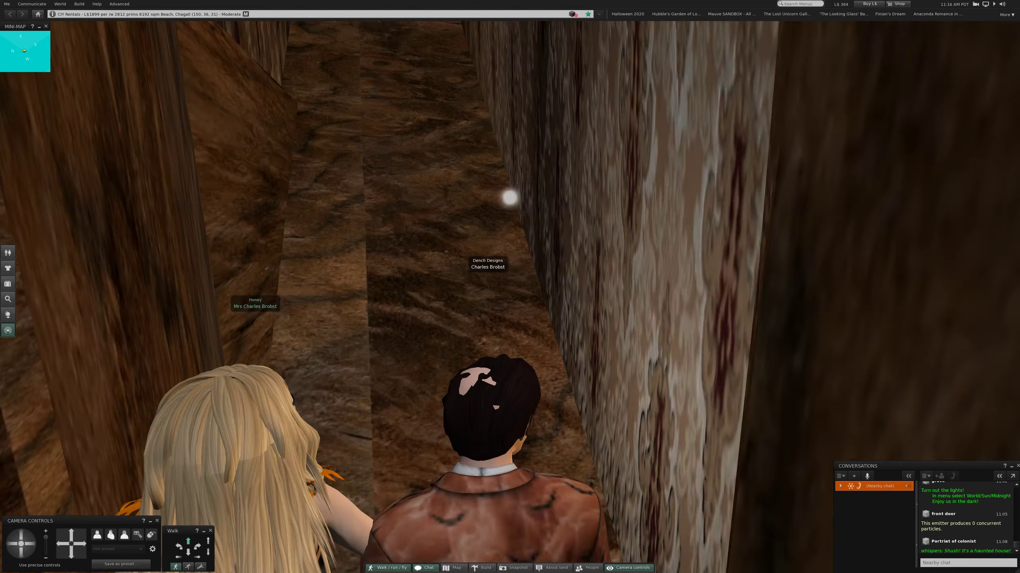
- Cross the cave room past the red curtain and rock wall toward the curtained hall
key(Up)
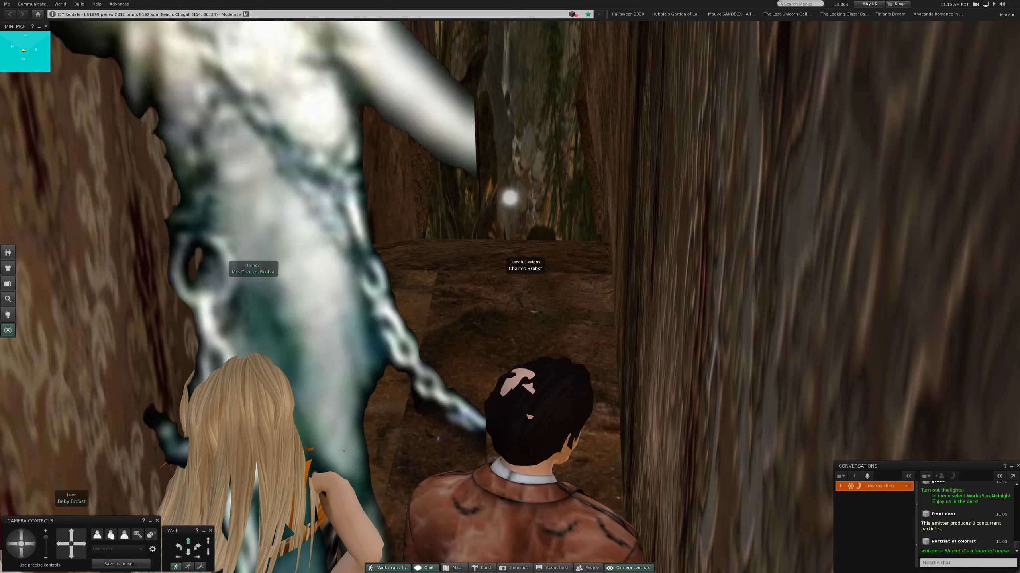
key(Up)
key(Left)
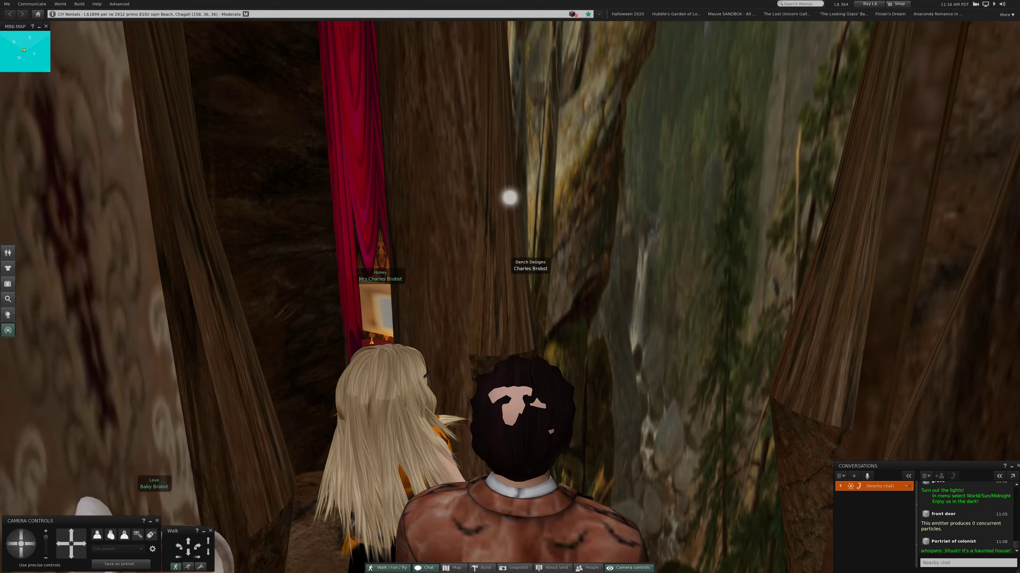
key(Up)
key(Up)
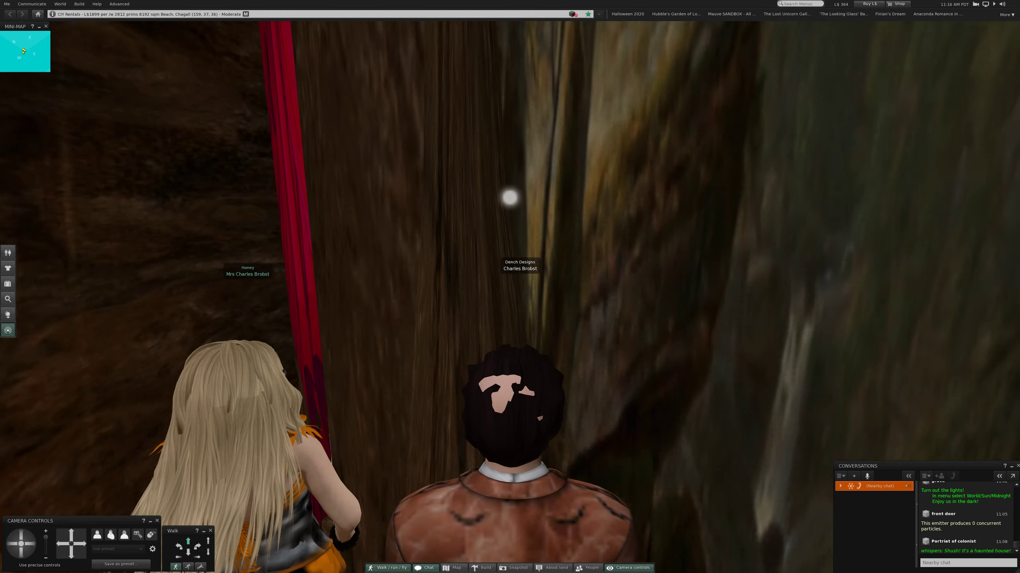
key(Up)
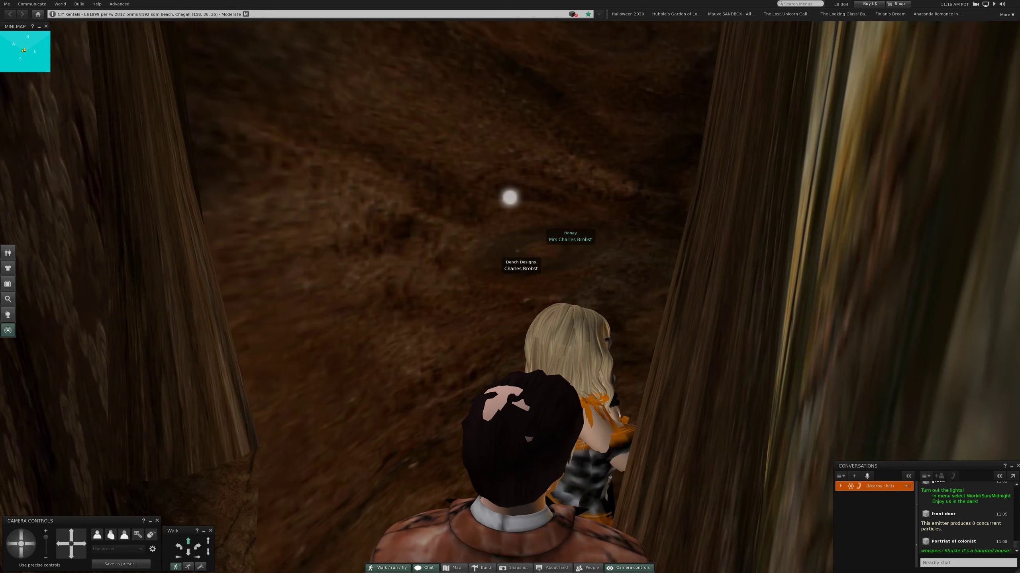
key(Up)
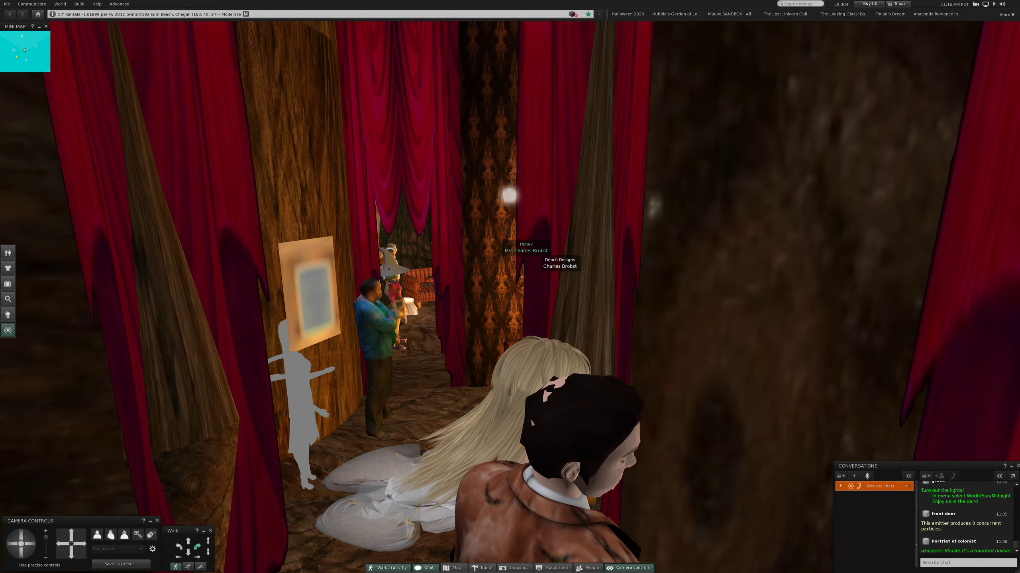
- Turn to view the patterned wallpaper and tasselled object, then step toward the red drapes and portrait
key(Left)
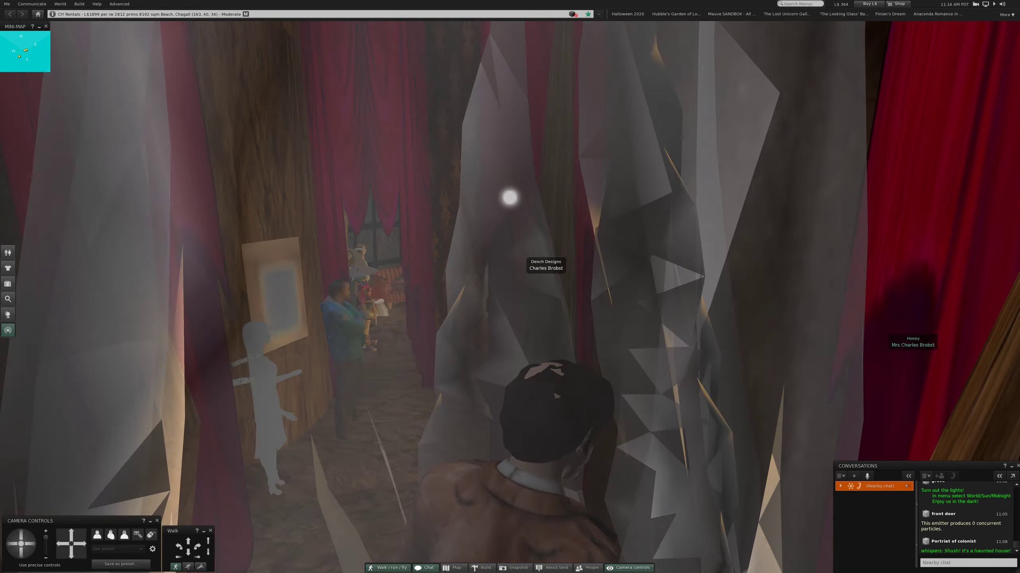
key(Left)
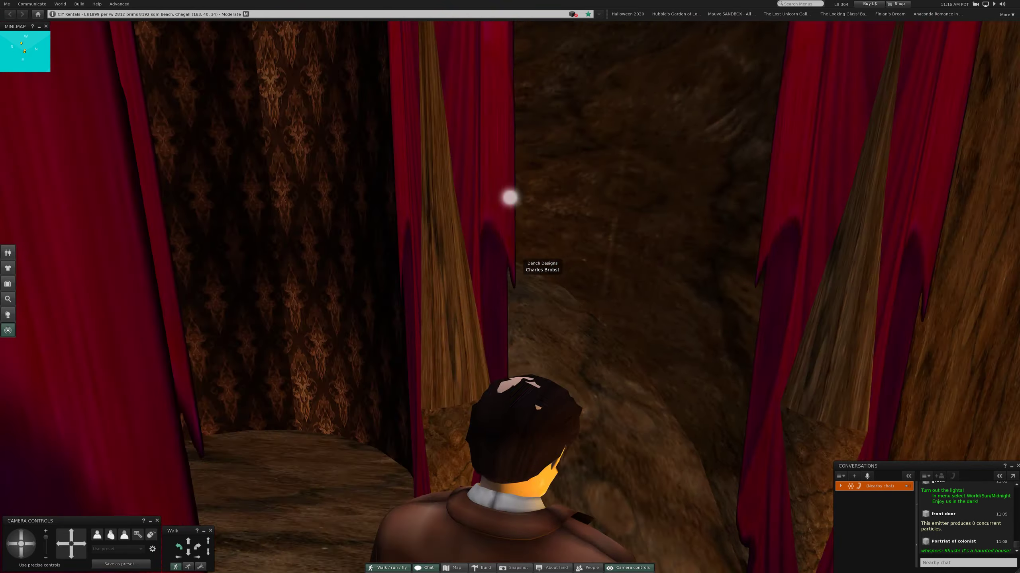
key(Left)
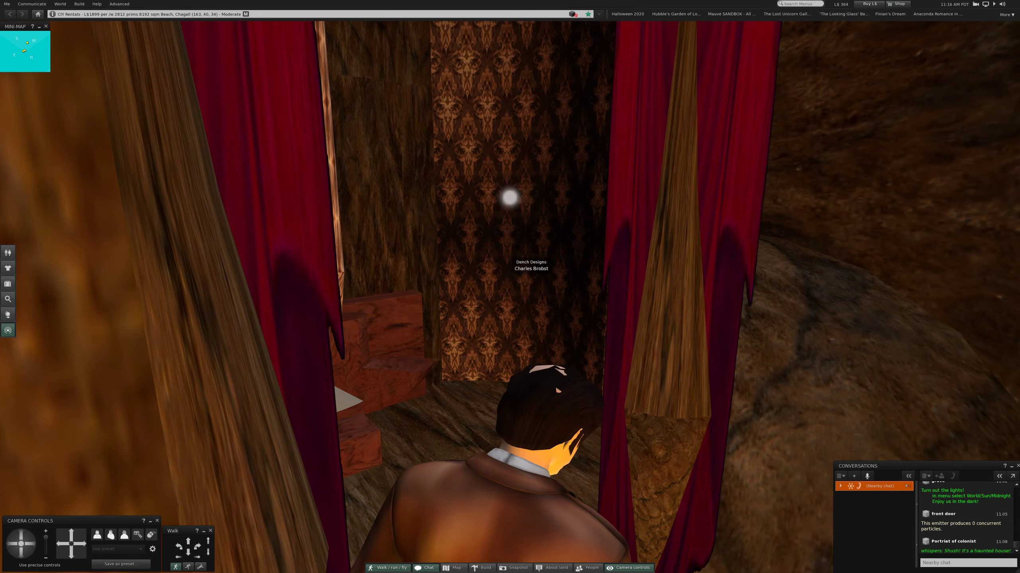
key(Left)
key(Left)
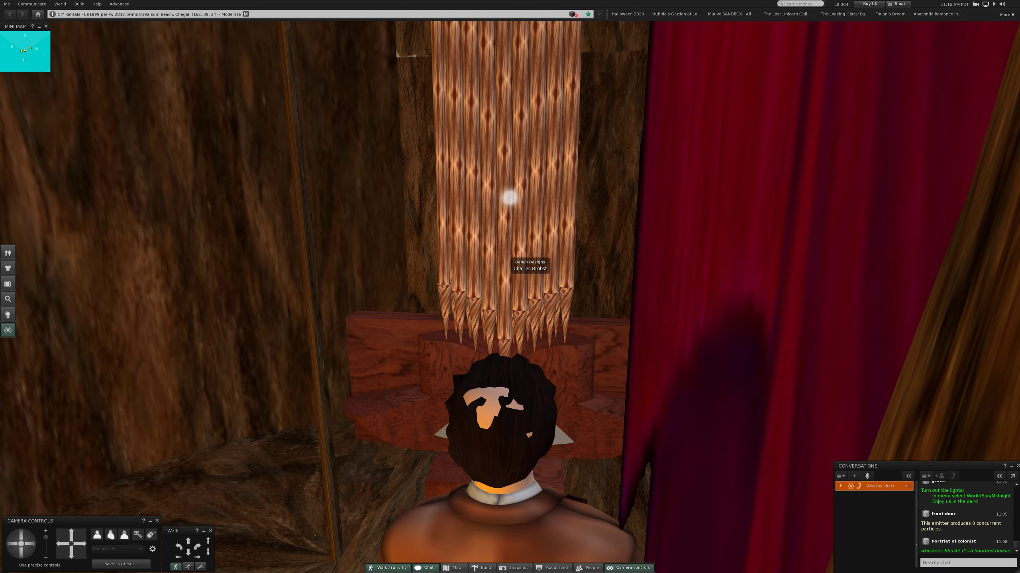
key(Right)
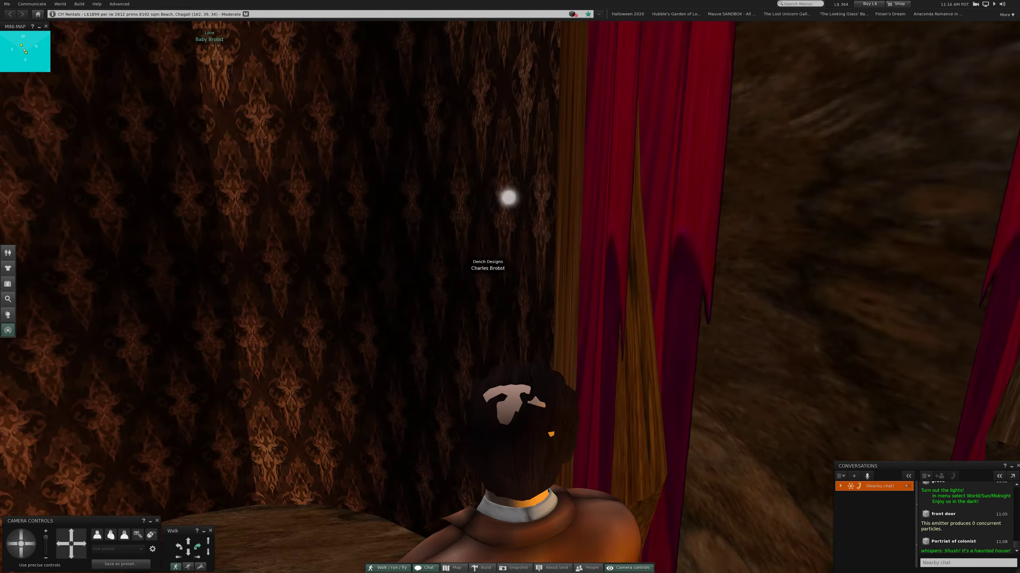
key(Up)
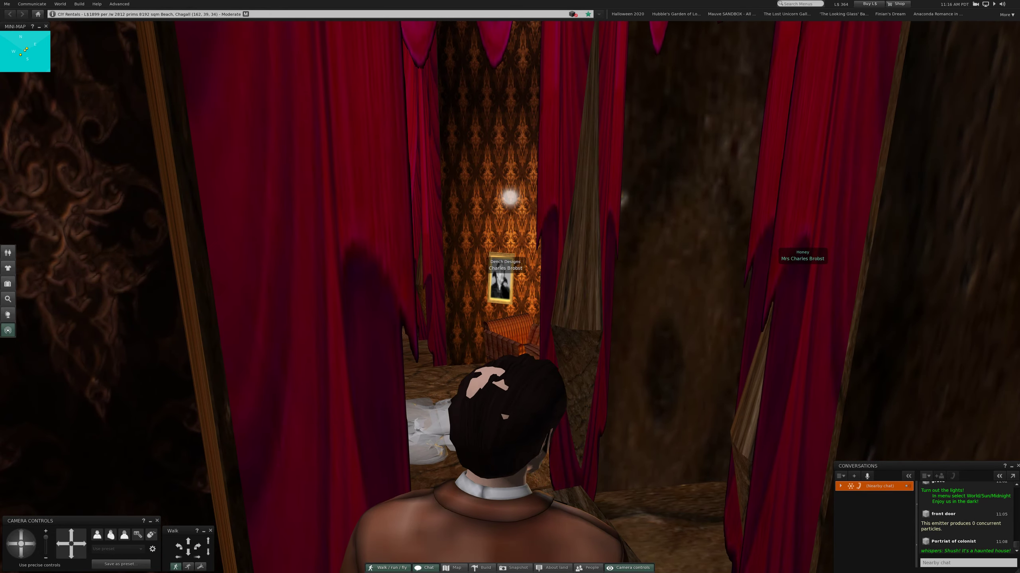
- Walk into the portrait parlor and turn left toward the skeleton figure wall
key(Up)
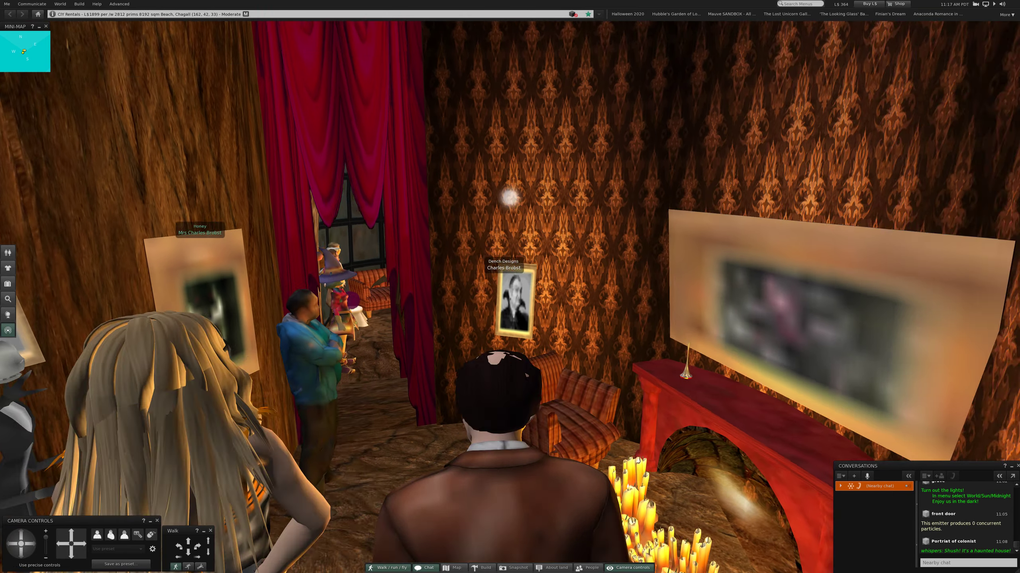
key(Up)
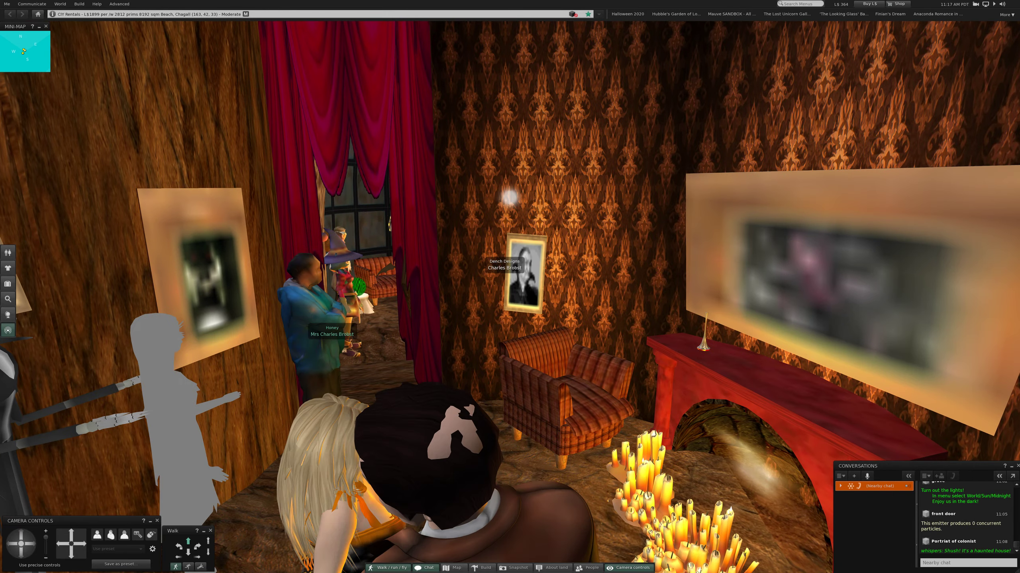
key(Left)
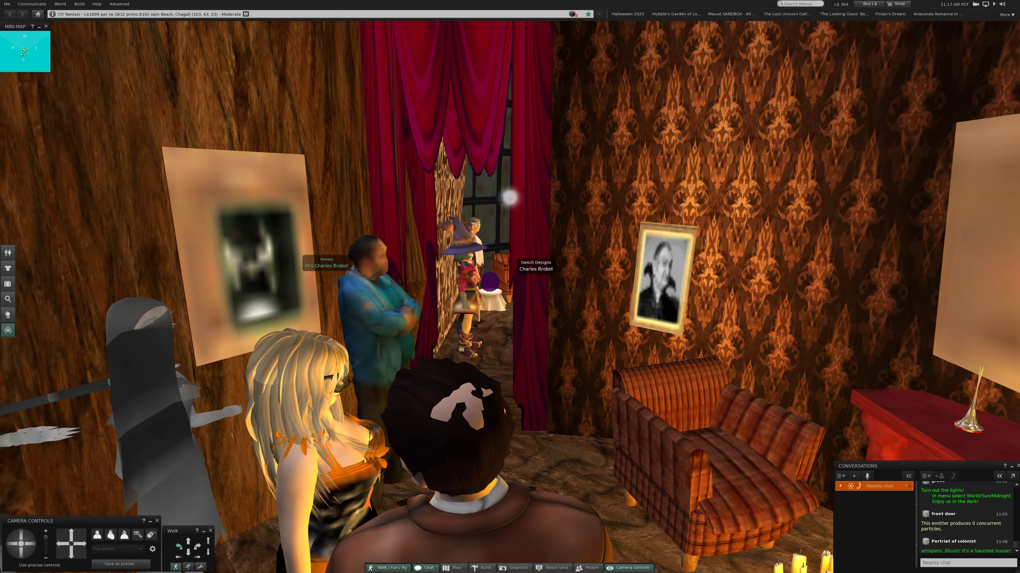